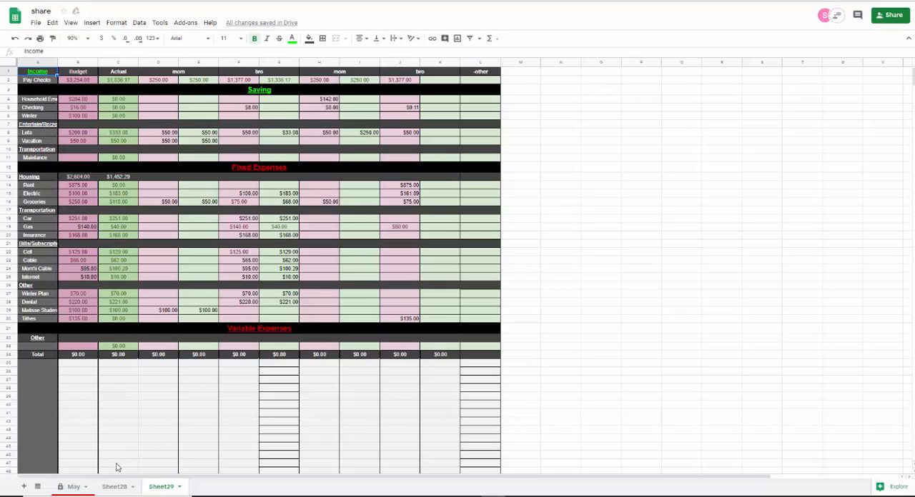
# - Open the May budget sheet
pyautogui.click(72, 488)
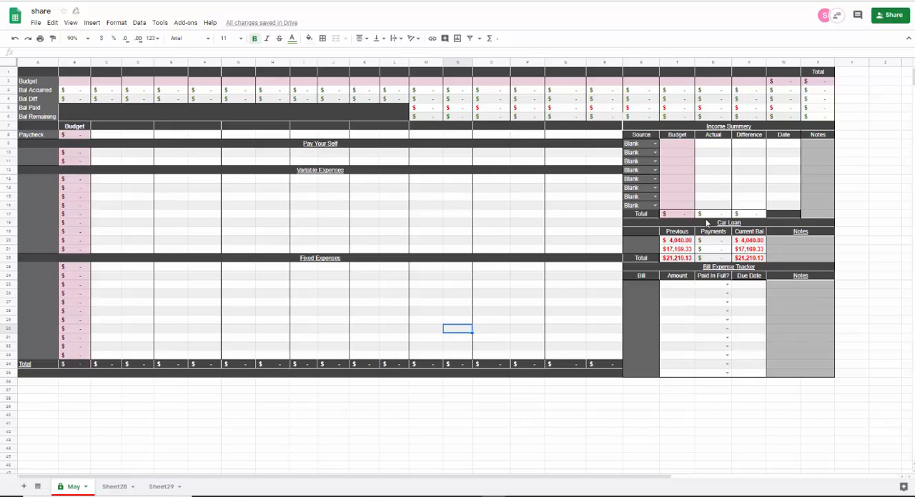
pyautogui.click(198, 0)
# - Try to edit the protected Budget label in column A
pyautogui.click(43, 82)
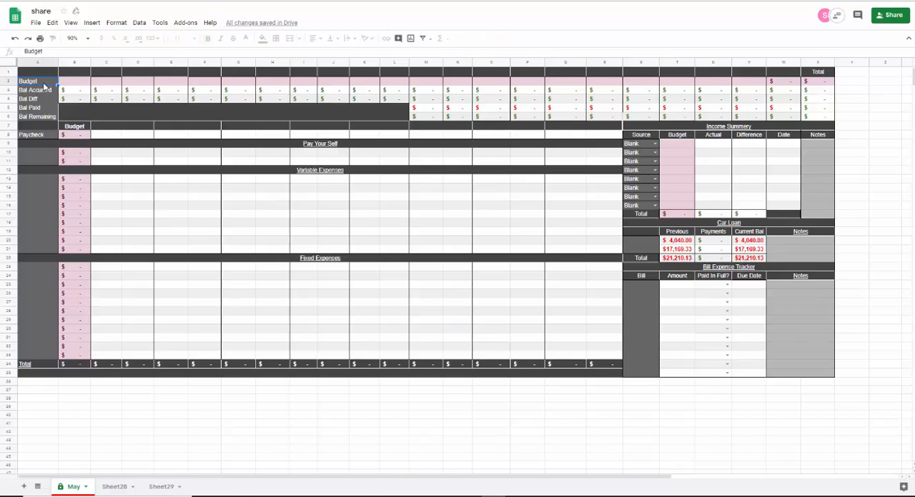
pyautogui.doubleClick(43, 82)
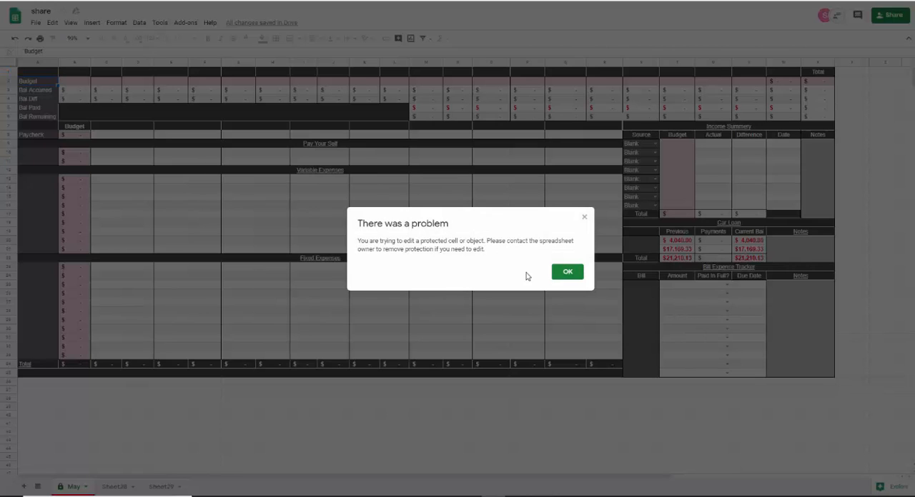
pyautogui.click(567, 273)
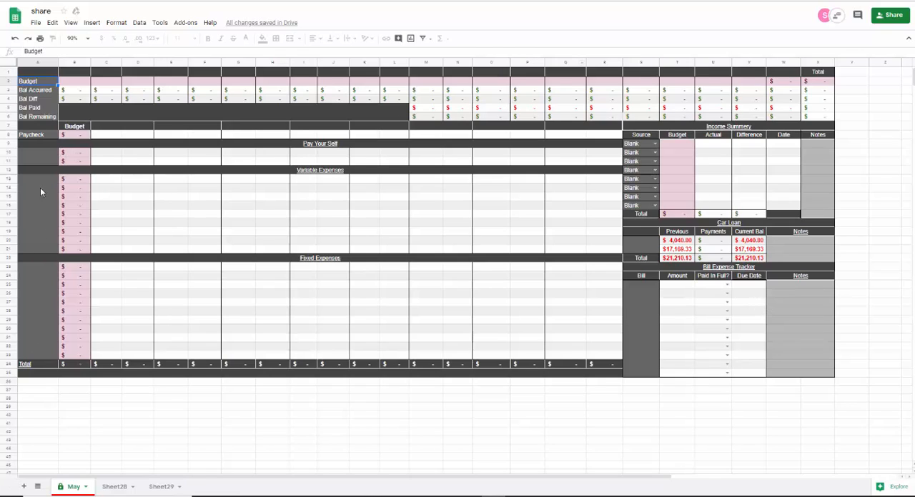
# - Enter the two people's first names as the categories in the two Pay Your Self rows
pyautogui.click(38, 156)
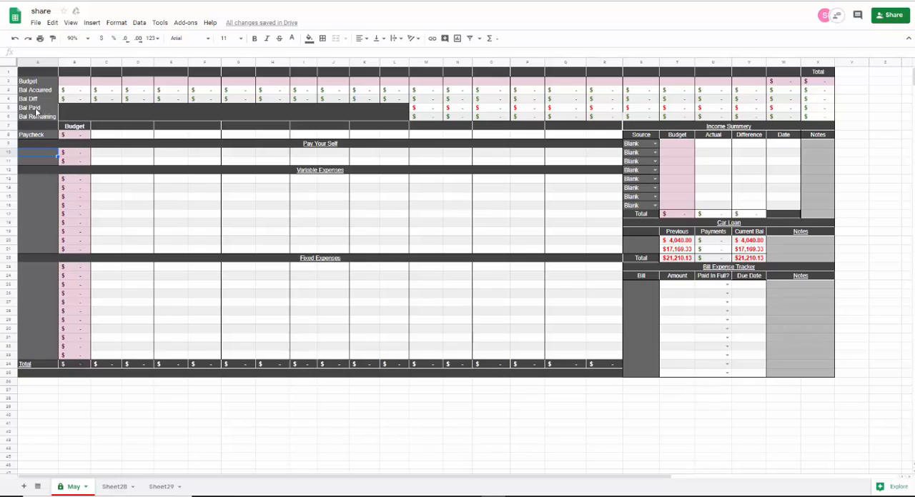
pyautogui.write('sam')
pyautogui.press('Return')
pyautogui.write('nikki')
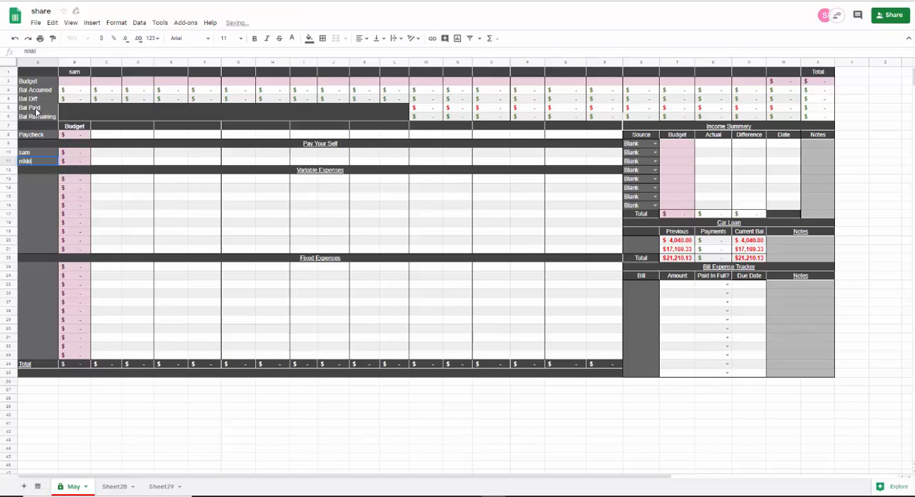
pyautogui.press('Return')
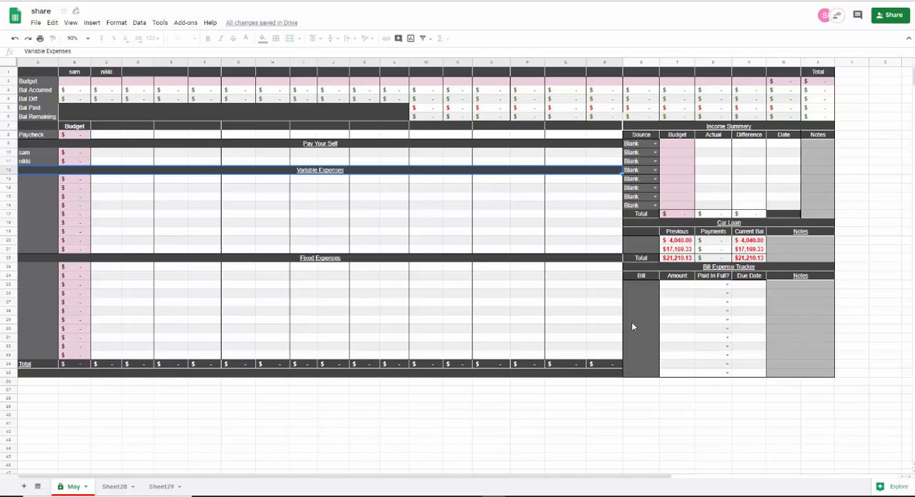
# - Fill the first three Variable Expenses labels with checking, emer and food, starting in A13
pyautogui.click(36, 180)
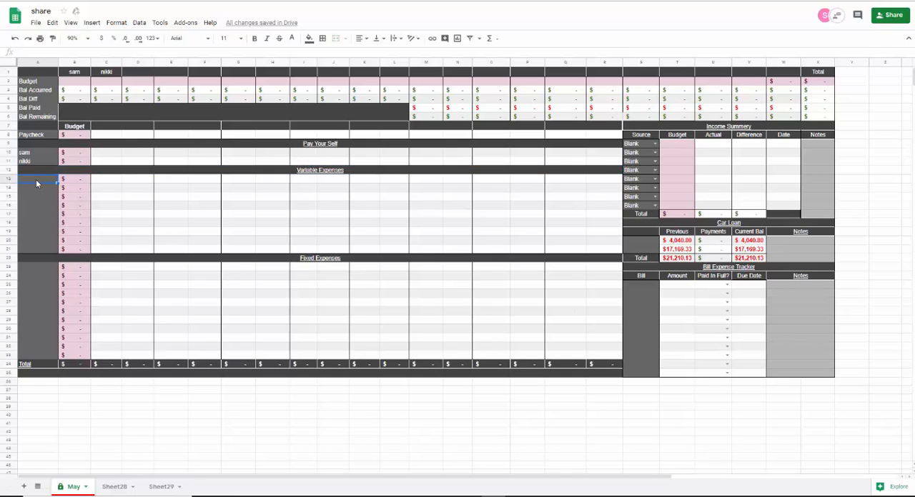
pyautogui.write('checking')
pyautogui.press('Return')
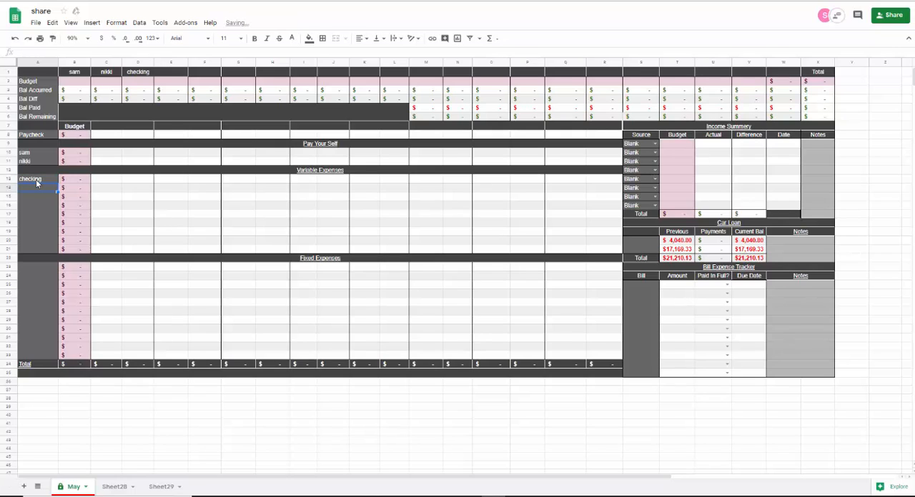
pyautogui.write('emerg')
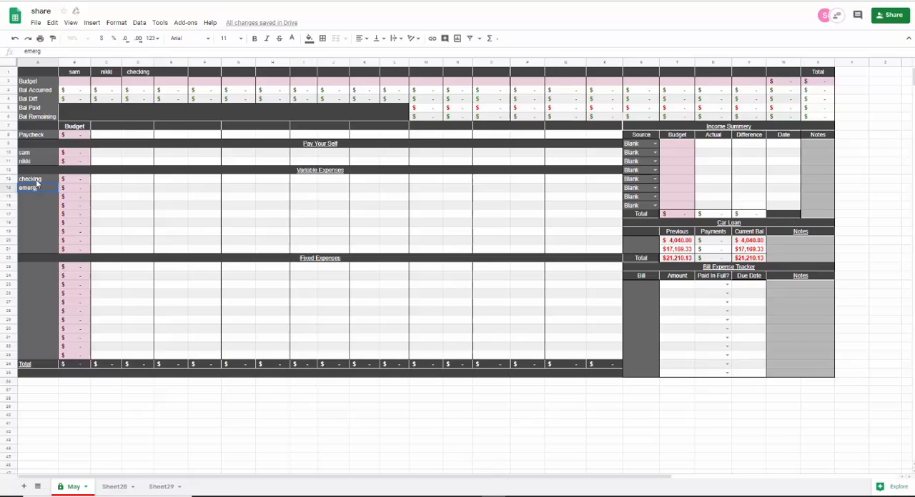
pyautogui.press('BackSpace')
pyautogui.press('Return')
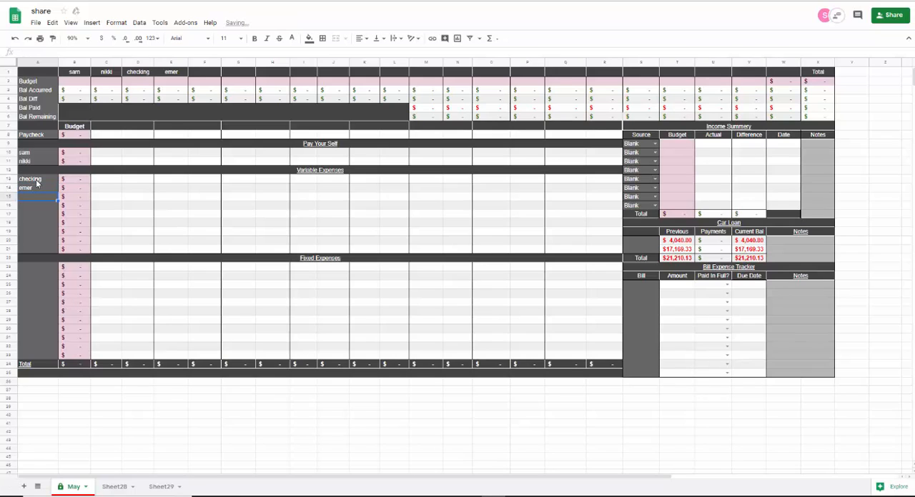
pyautogui.write('food')
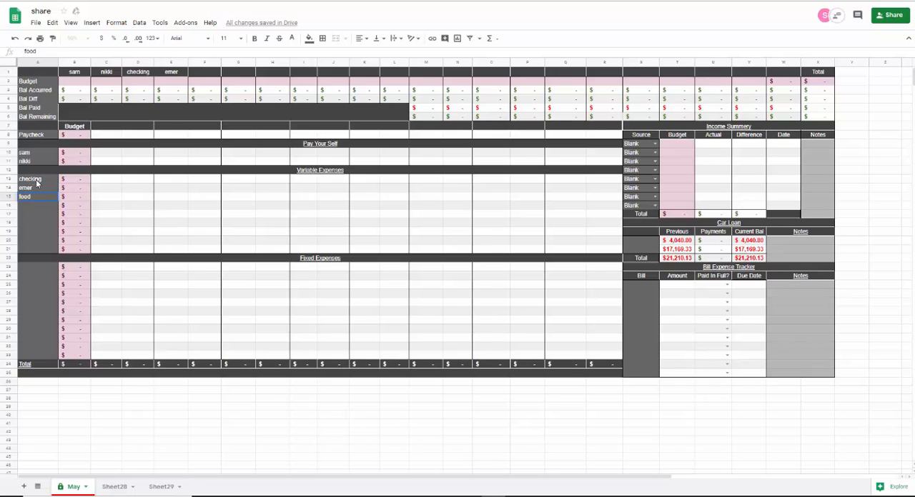
pyautogui.press('Return')
# - Add gas, car in and rent in as the Variable Expenses categories below food
pyautogui.write('ga')
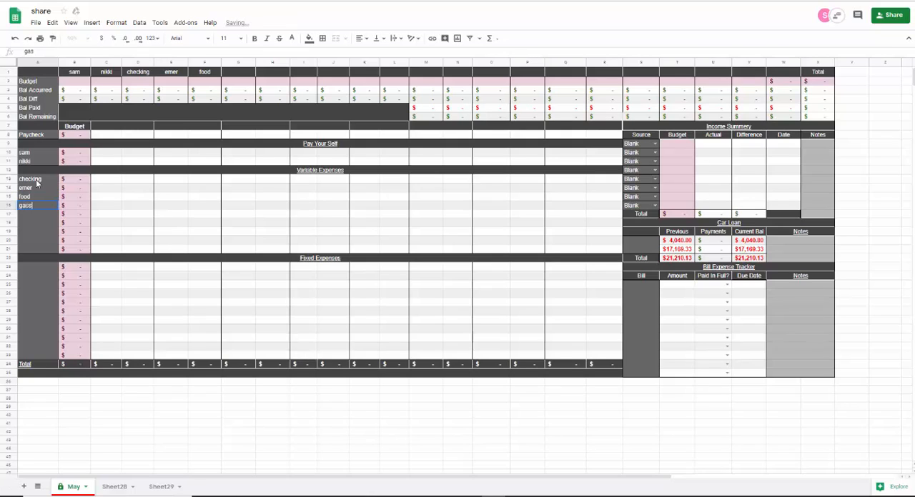
pyautogui.write('ss')
pyautogui.press('BackSpace')
pyautogui.press('Return')
pyautogui.write('car ln')
pyautogui.press('Return')
pyautogui.write('re')
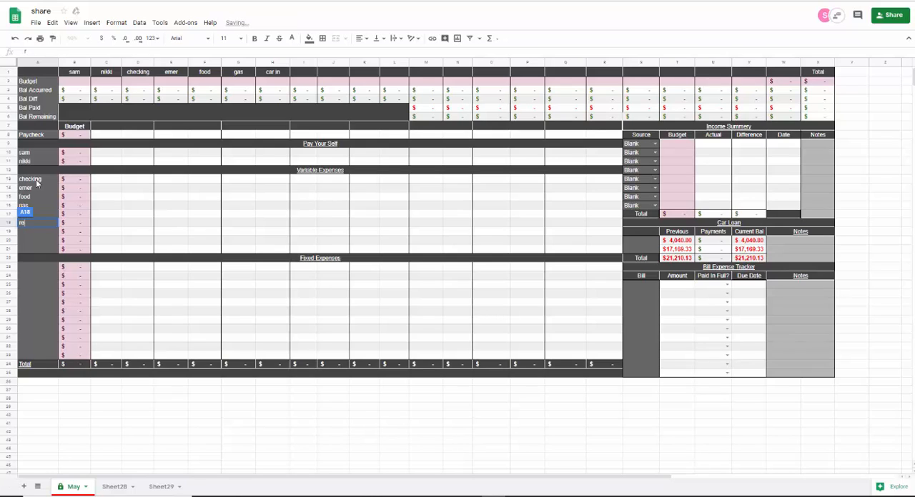
pyautogui.write('nt in')
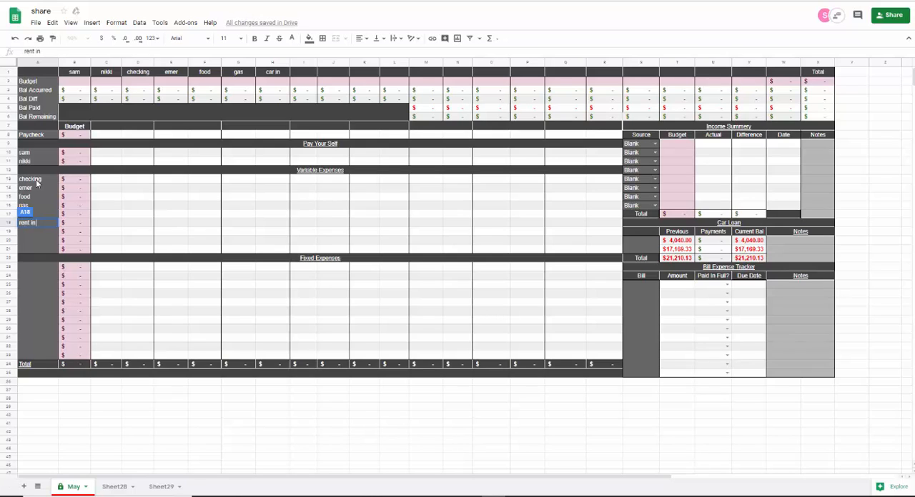
pyautogui.press('Return')
# - Complete the Variable Expenses categories with vacation, pet and maint
pyautogui.write('vacation')
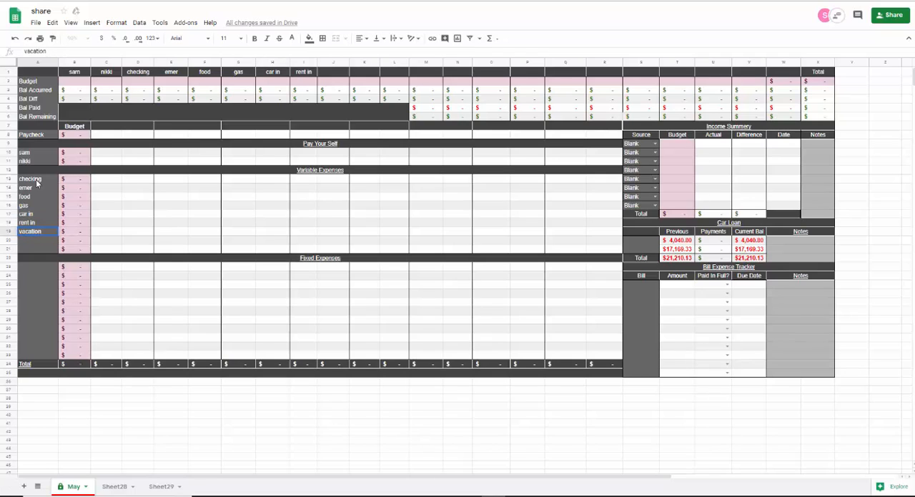
pyautogui.press('Return')
pyautogui.write('pet')
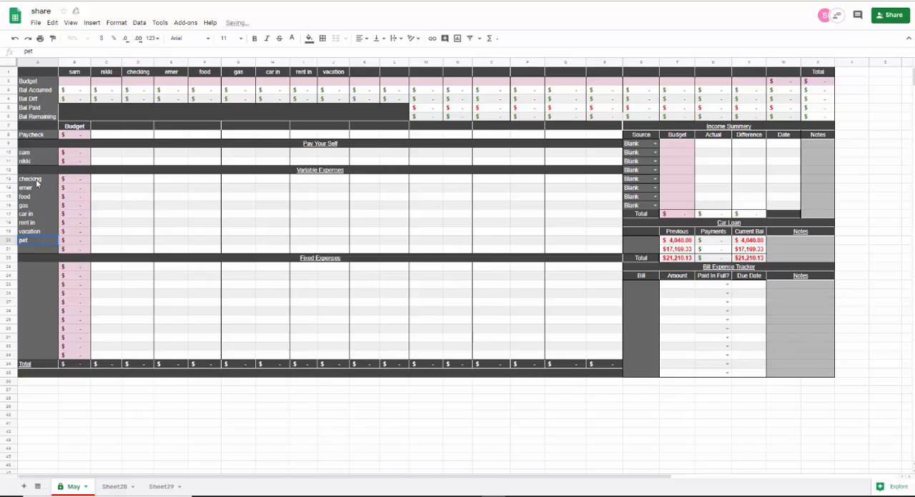
pyautogui.press('Return')
pyautogui.write('main')
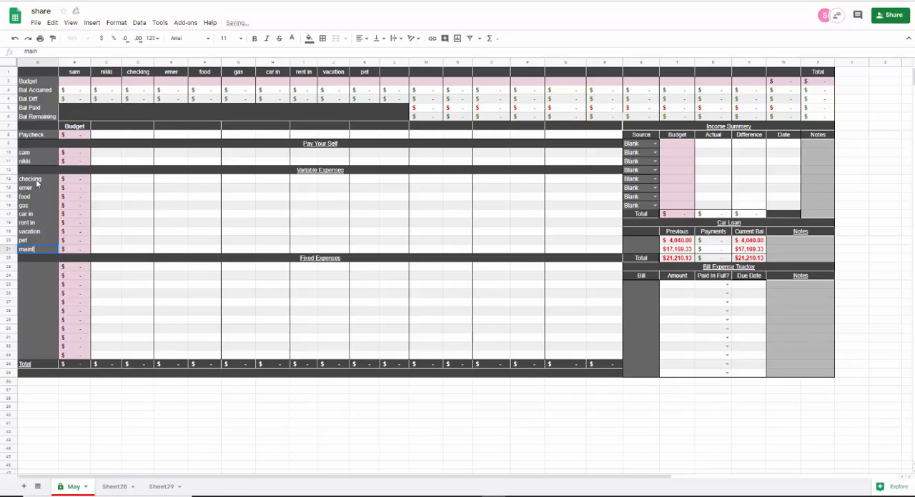
pyautogui.write('t')
pyautogui.press('Return')
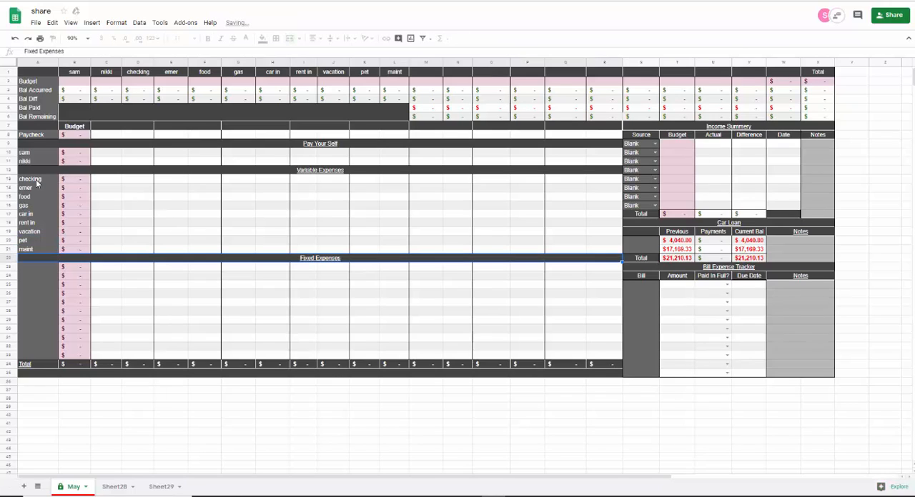
# - Enter rent and utilities as the first two Fixed Expenses categories
pyautogui.press('Return')
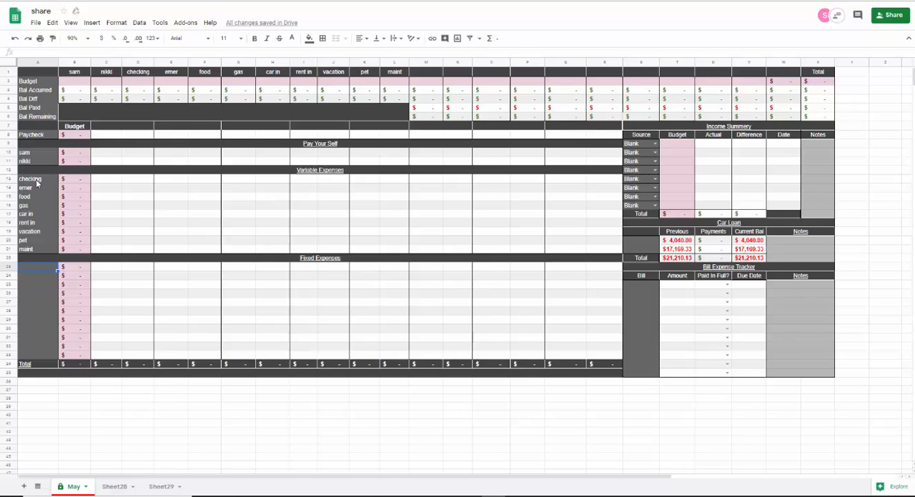
pyautogui.write('rent in')
pyautogui.press('Return')
pyautogui.write('utiliti')
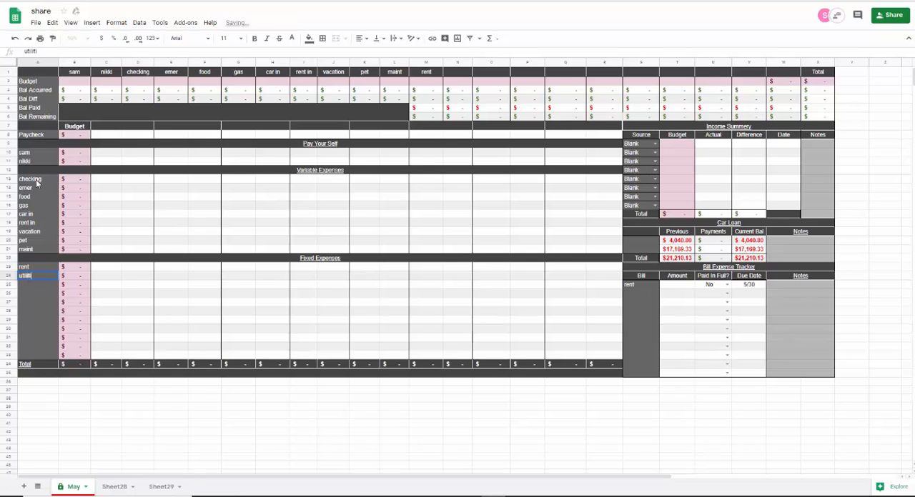
pyautogui.write('es')
pyautogui.press('Return')
# - Add the car categories bmw and rogue to Fixed Expenses below utilities
pyautogui.write('bm')
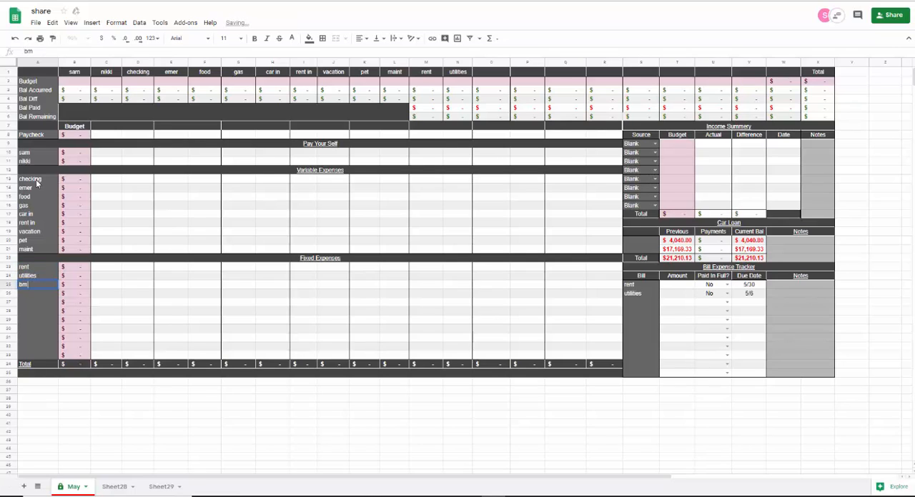
pyautogui.write('w')
pyautogui.press('Return')
pyautogui.write('f')
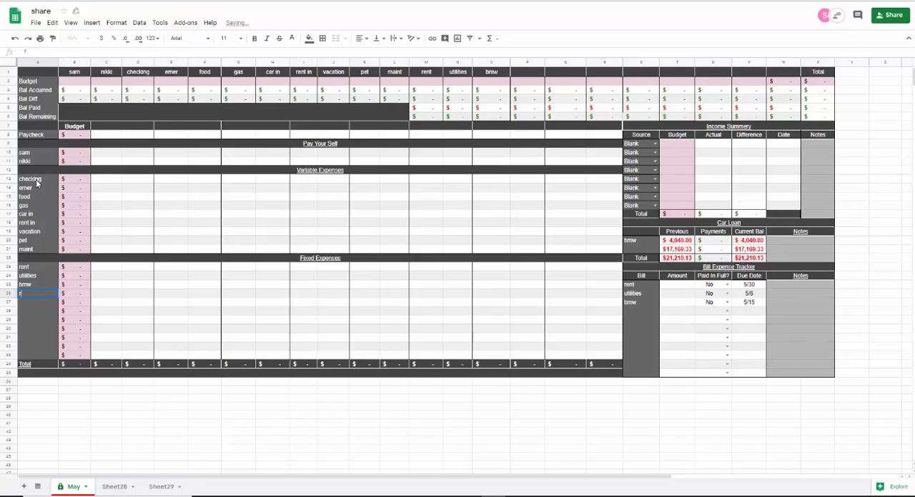
pyautogui.write('ogue')
pyautogui.press('Return')
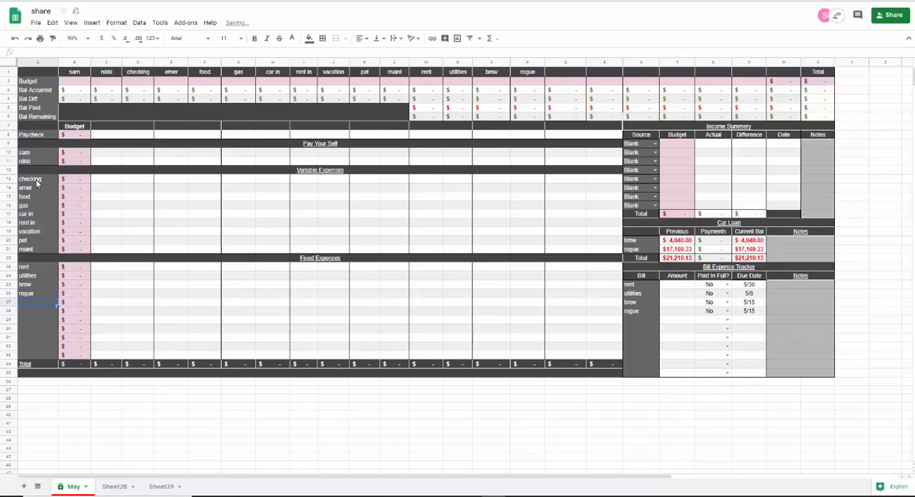
# - Add netflix, spotify and visa as the Fixed Expenses categories below rogue
pyautogui.write('net')
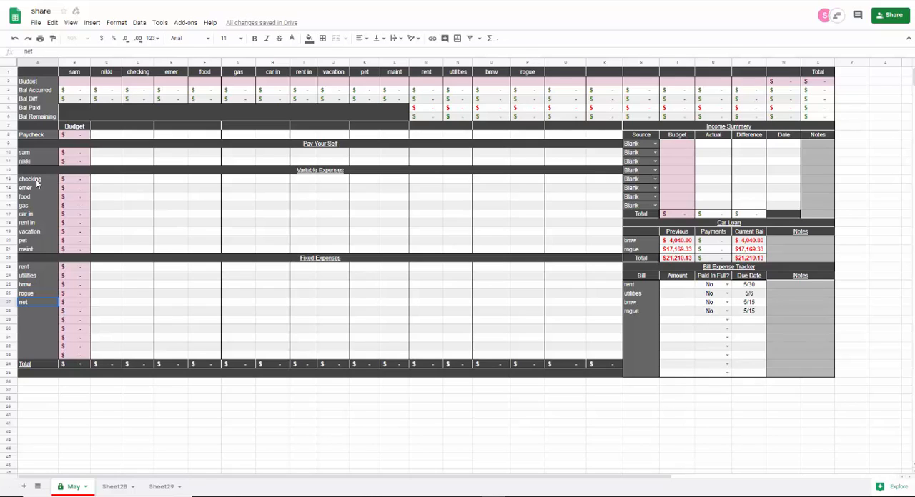
pyautogui.write('flix')
pyautogui.press('Return')
pyautogui.write('spotify')
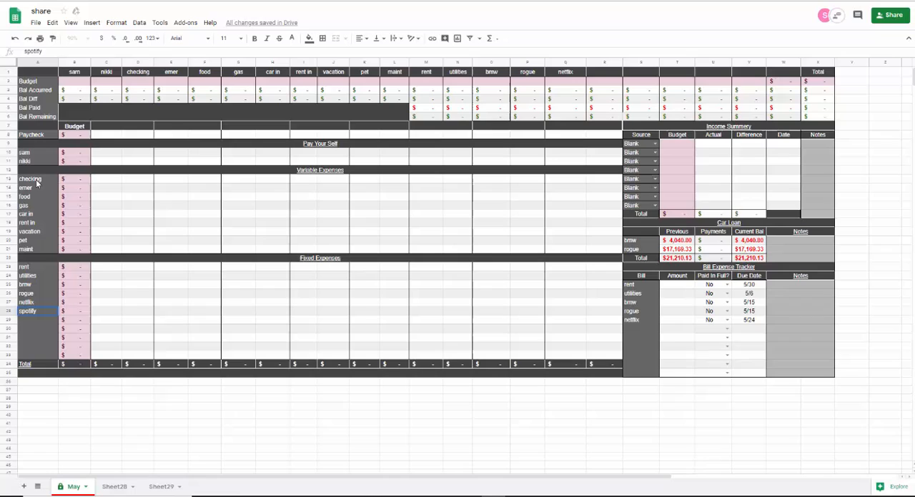
pyautogui.press('Return')
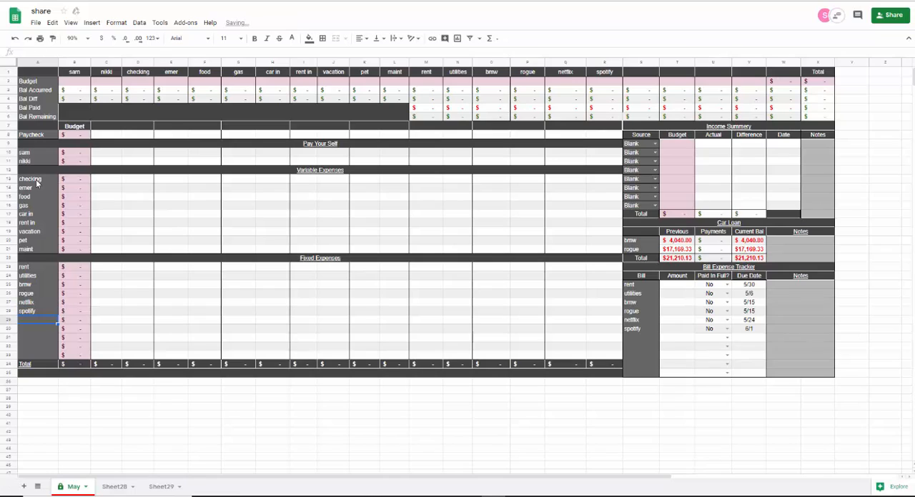
pyautogui.write('visa')
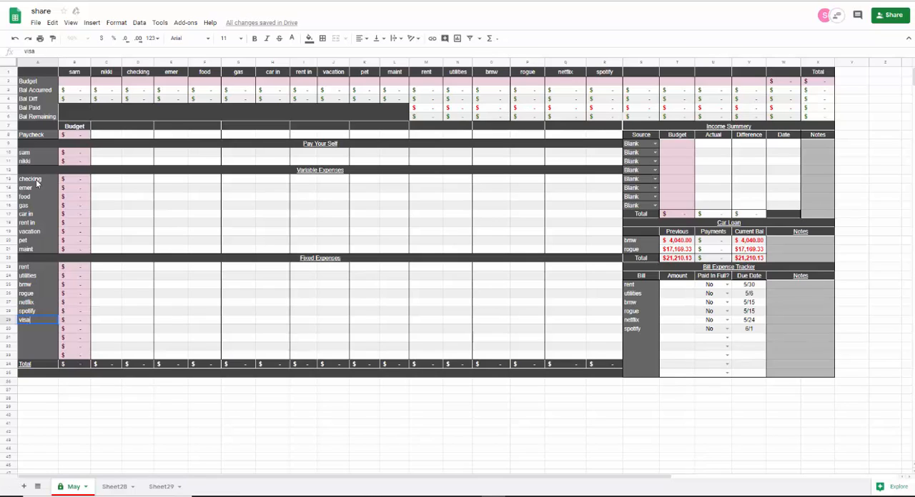
pyautogui.press('Return')
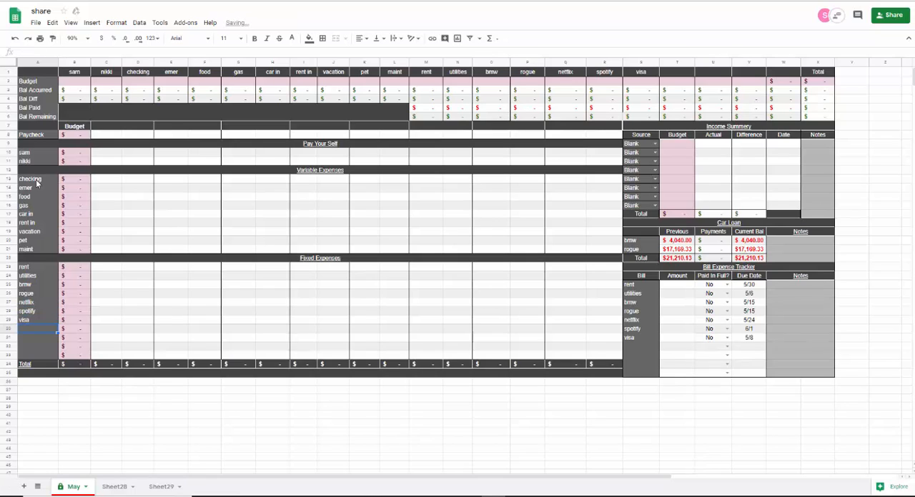
# - Add bank fee, cable and hsd as the Fixed Expenses categories below visa
pyautogui.write('bank t')
pyautogui.write('ee')
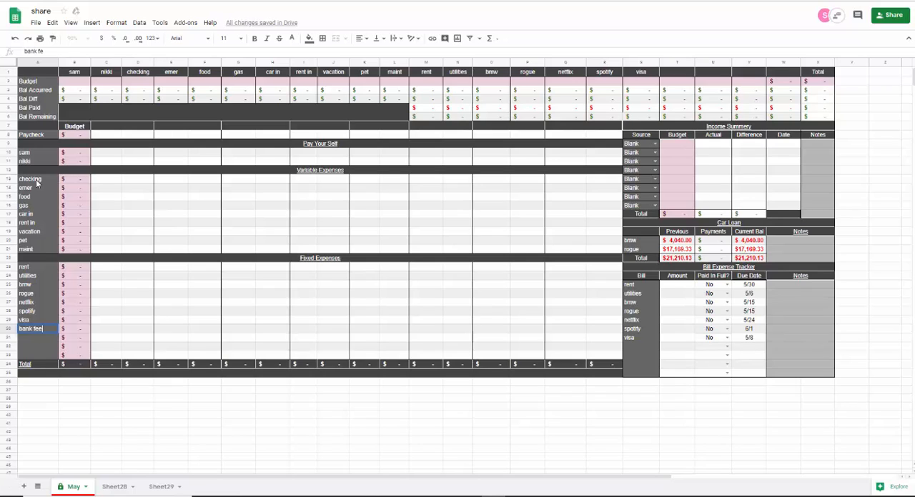
pyautogui.press('Return')
pyautogui.write('cab')
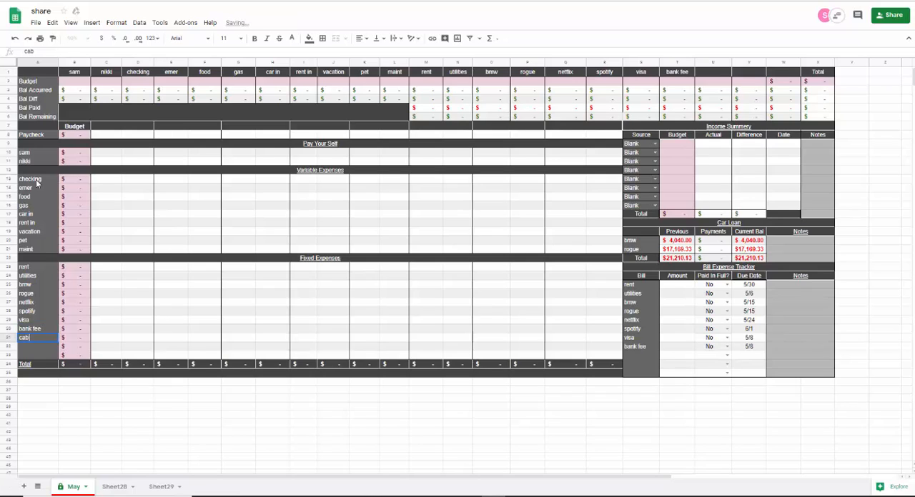
pyautogui.write('le')
pyautogui.press('Return')
pyautogui.write('h')
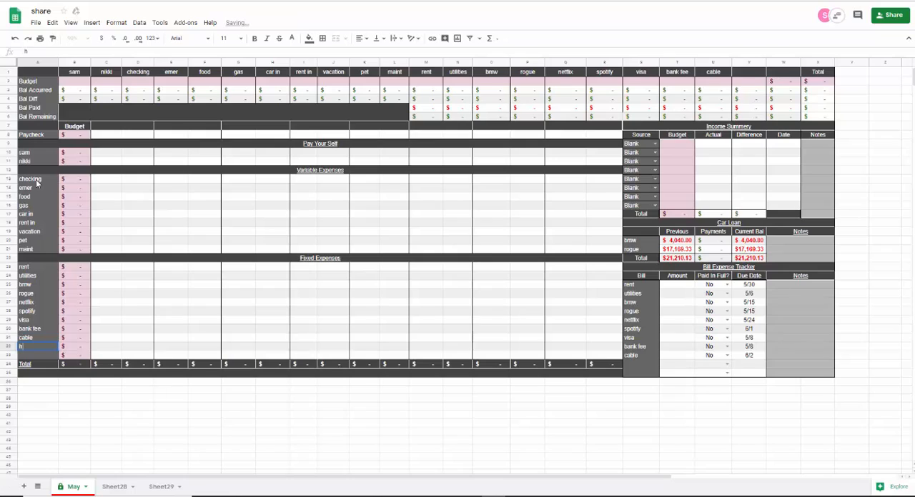
pyautogui.write('sd')
pyautogui.press('Return')
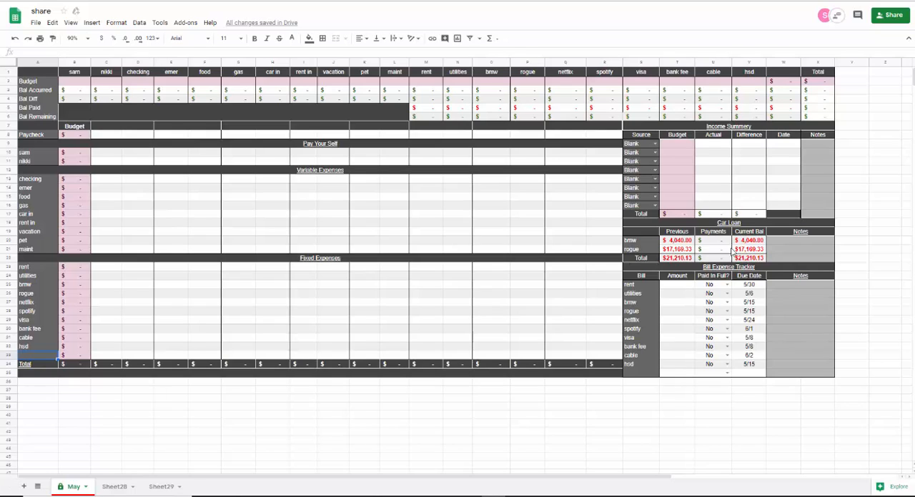
# - Choose Comcast, Sprint and United as the sources in the first three Income Summary rows
pyautogui.click(655, 144)
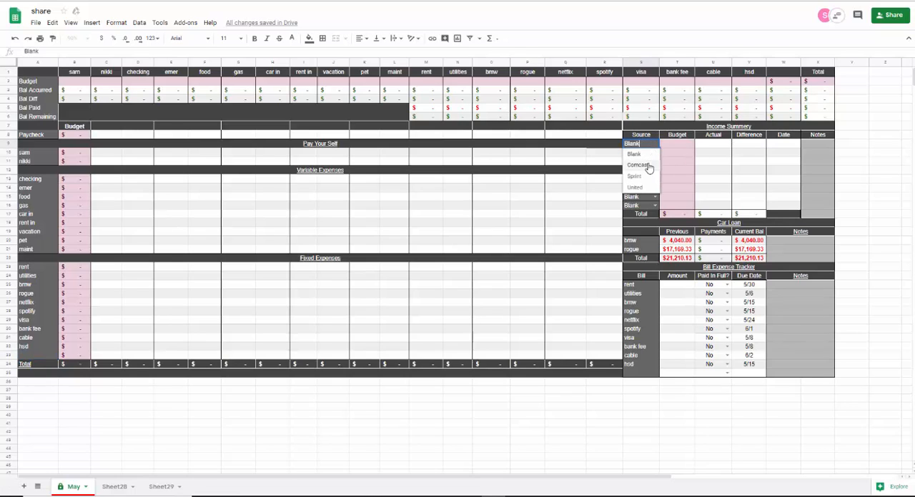
pyautogui.click(647, 166)
pyautogui.click(655, 152)
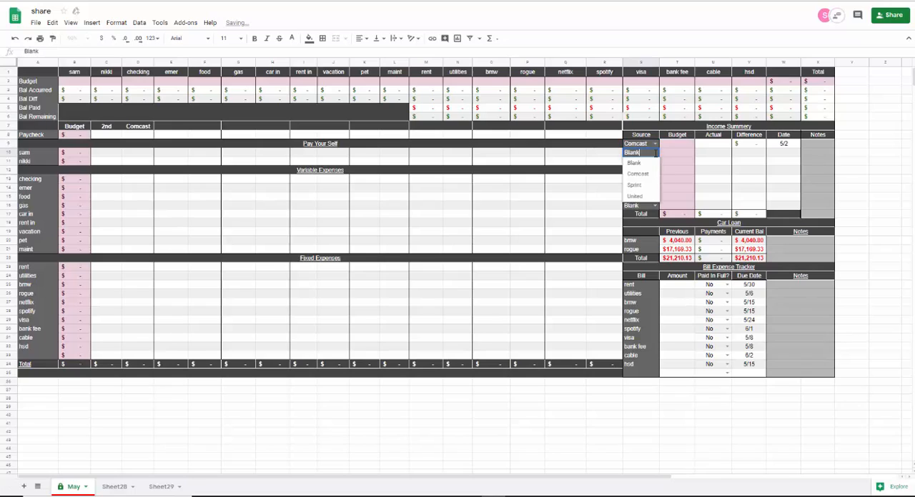
pyautogui.click(643, 188)
pyautogui.click(654, 162)
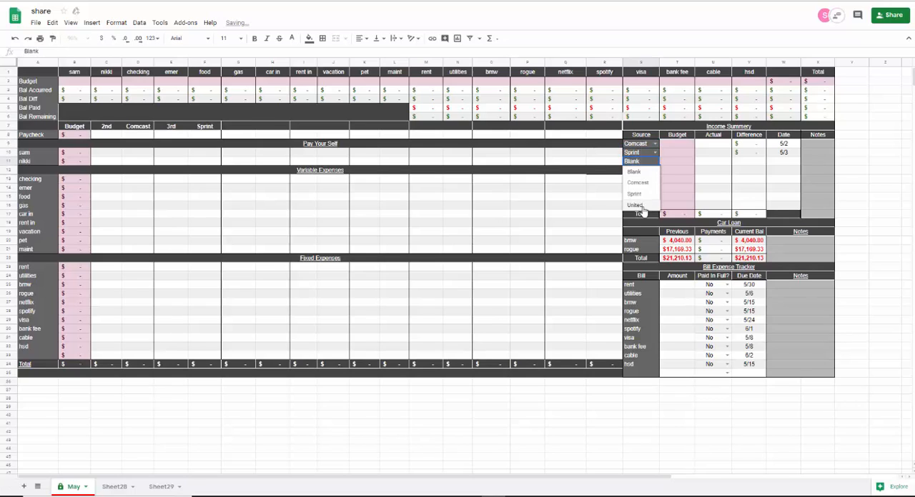
pyautogui.click(642, 207)
# - Choose Comcast, Sprint and United again as the sources in the fourth to sixth Income Summary rows
pyautogui.click(656, 170)
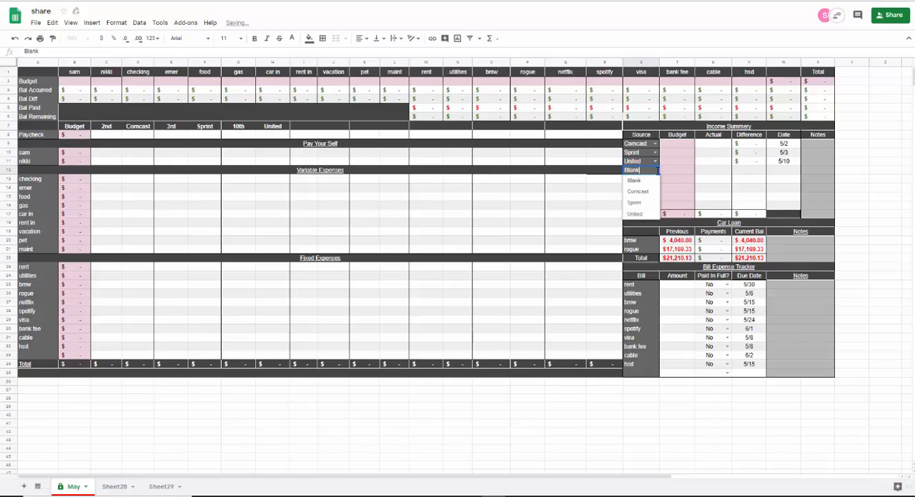
pyautogui.click(638, 191)
pyautogui.click(655, 179)
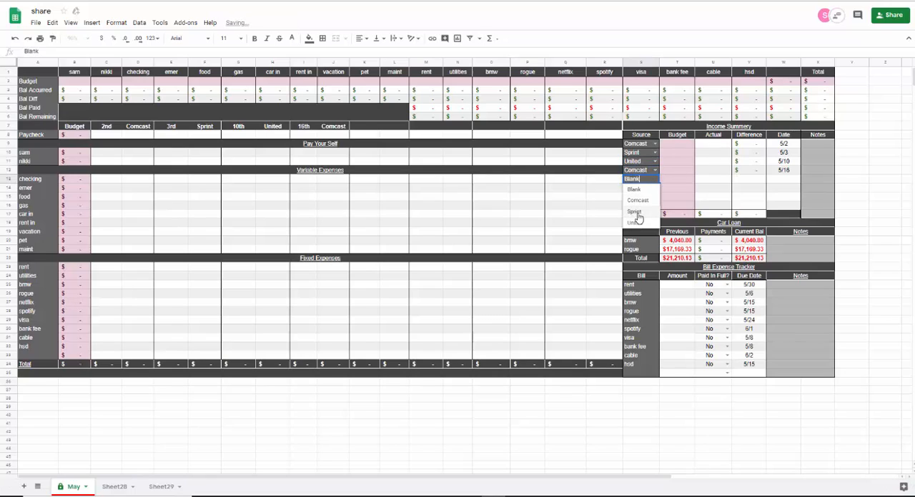
pyautogui.click(636, 211)
pyautogui.click(655, 188)
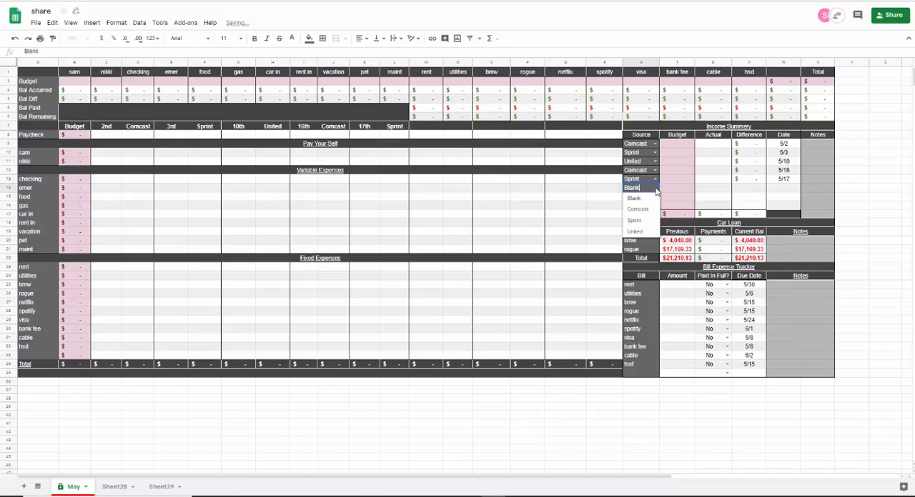
pyautogui.click(636, 232)
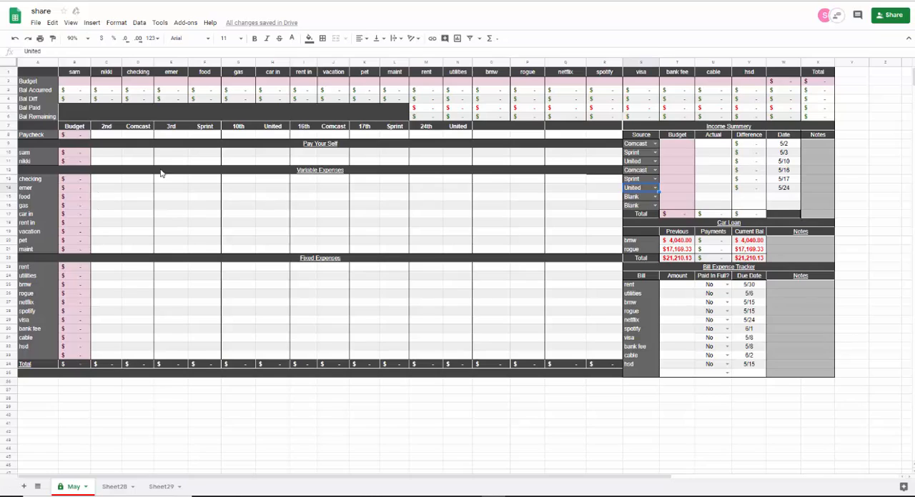
# - Enter income budgets of 900 for Comcast, 800 for Sprint and 500 for United in the first three Income Summary rows
pyautogui.click(677, 144)
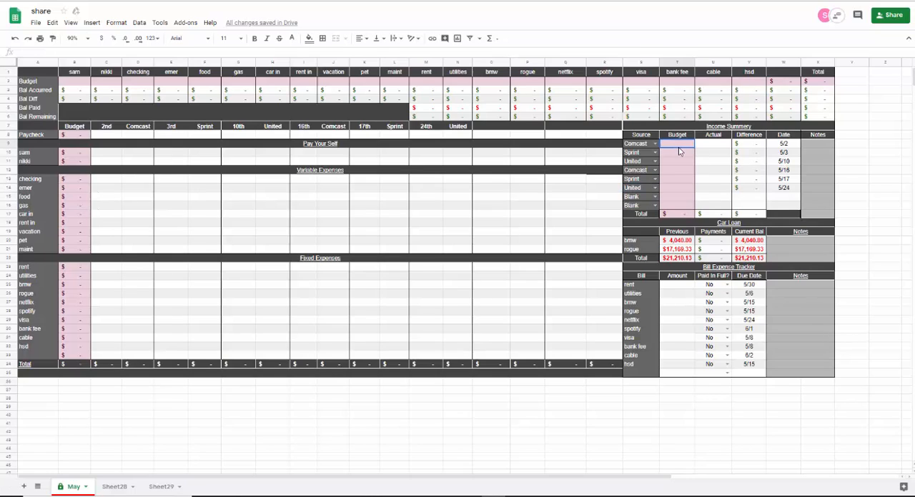
pyautogui.write('900')
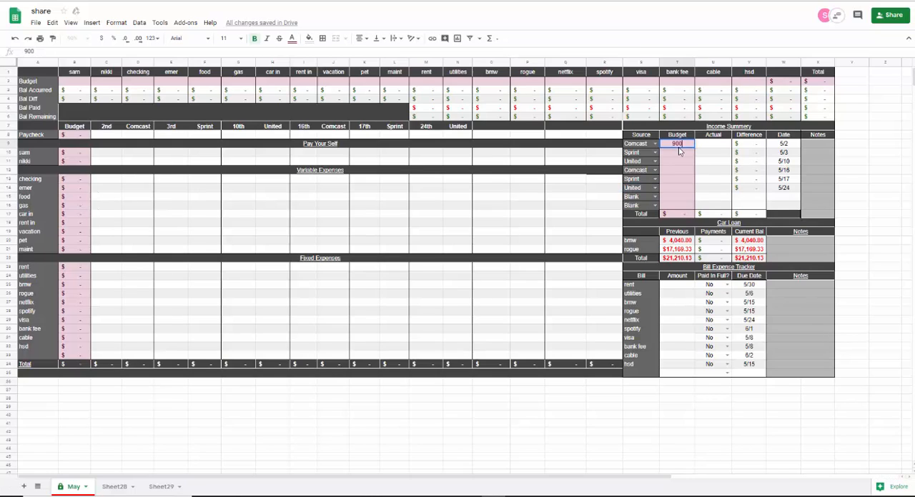
pyautogui.press('Return')
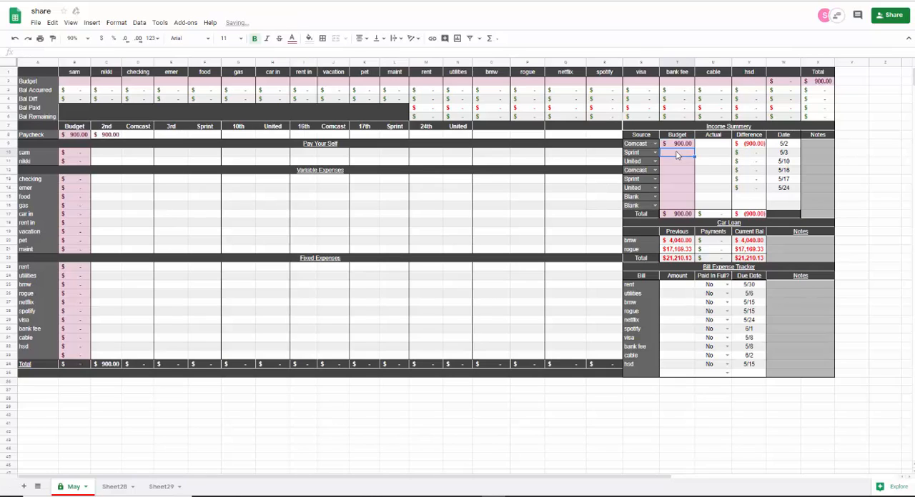
pyautogui.write('800')
pyautogui.click(671, 162)
pyautogui.write('500')
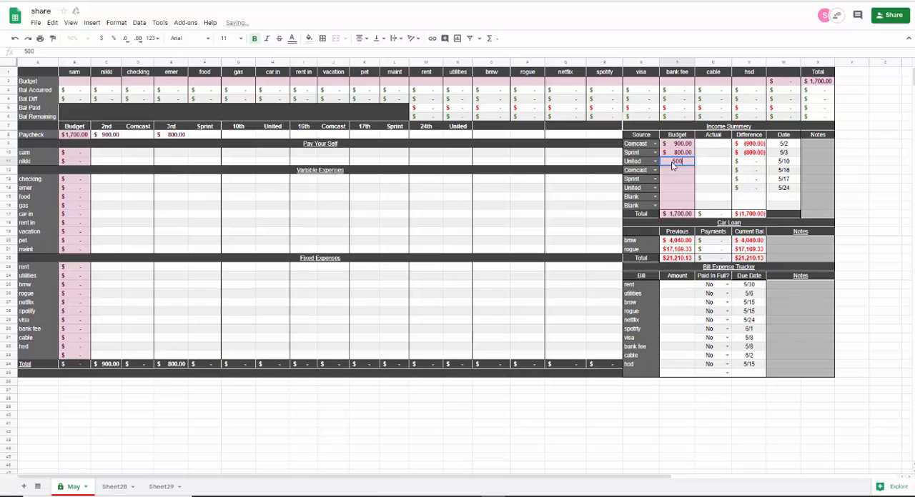
pyautogui.press('Return')
# - Budget 900, 800 and 500 for the second Comcast, Sprint and United paychecks in the Income Summary
pyautogui.write('900')
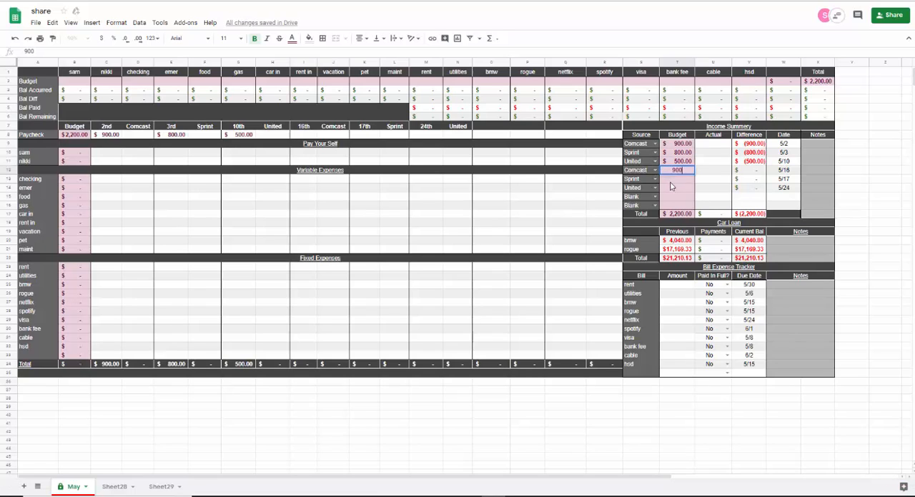
pyautogui.press('Return')
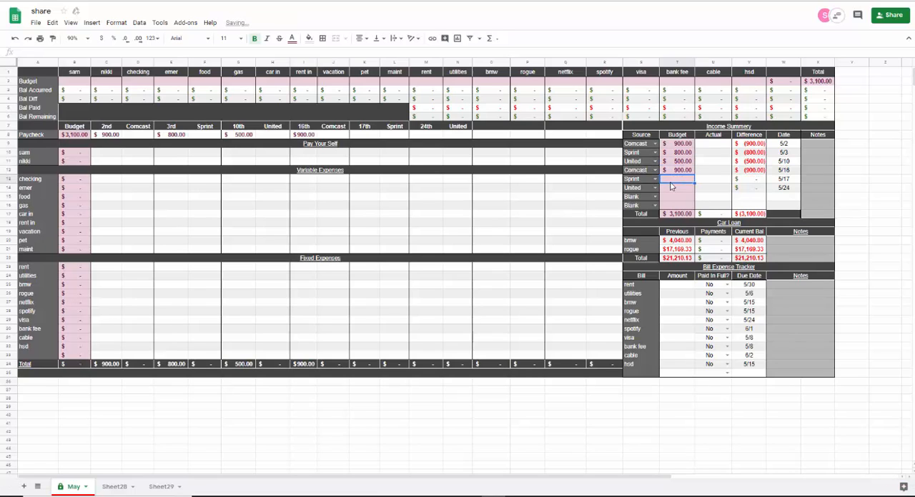
pyautogui.write('800')
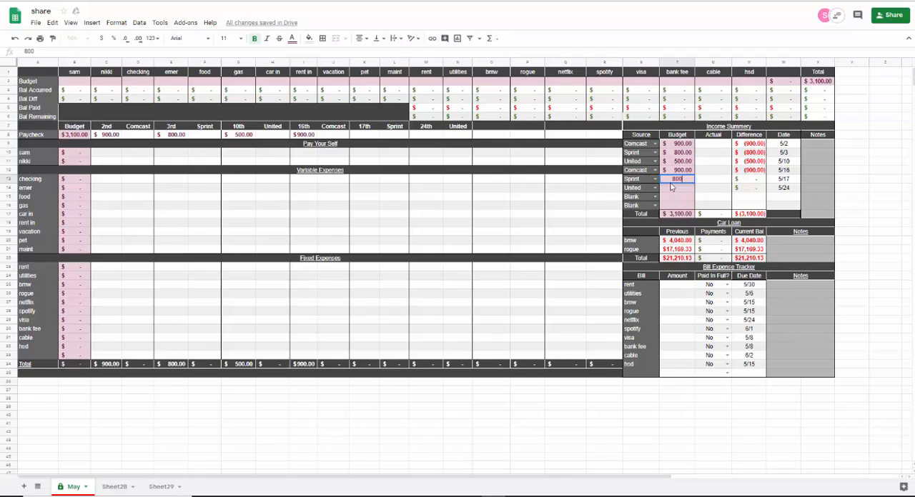
pyautogui.press('Return')
pyautogui.write('500')
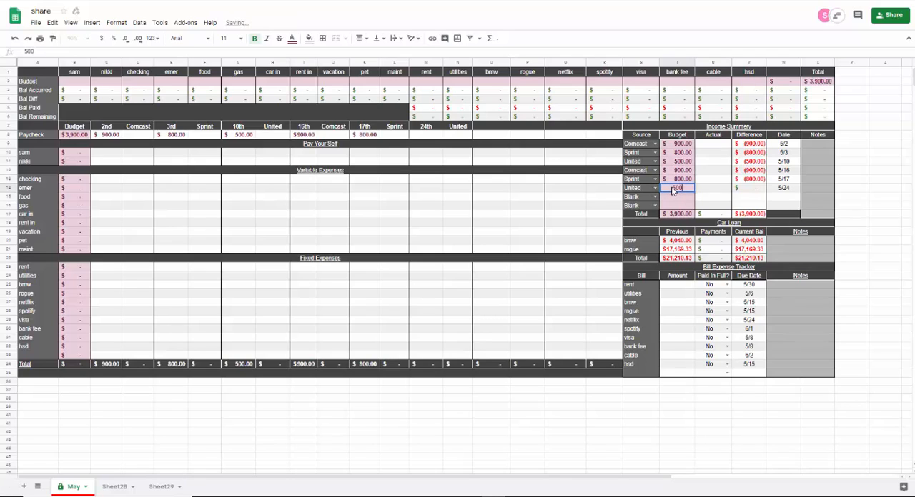
pyautogui.press('Tab')
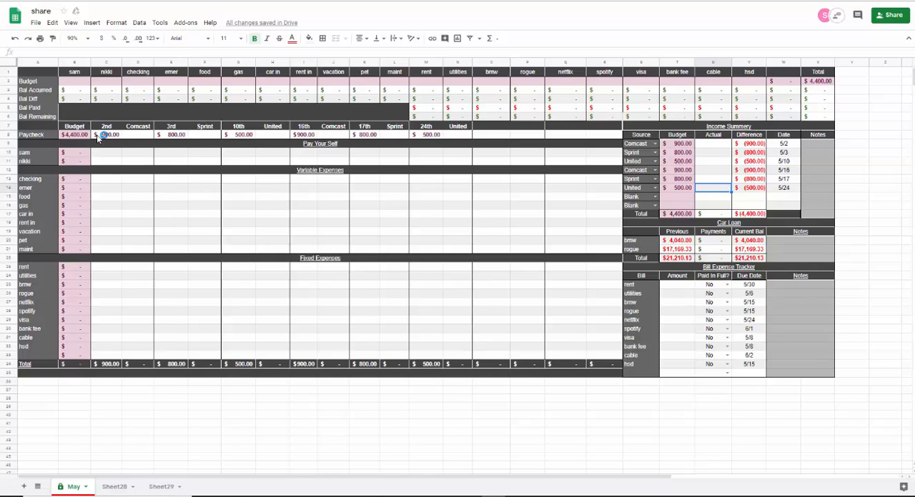
# - View the calendar date picker for the first Comcast paycheck's date, and leave the cell
pyautogui.click(779, 145)
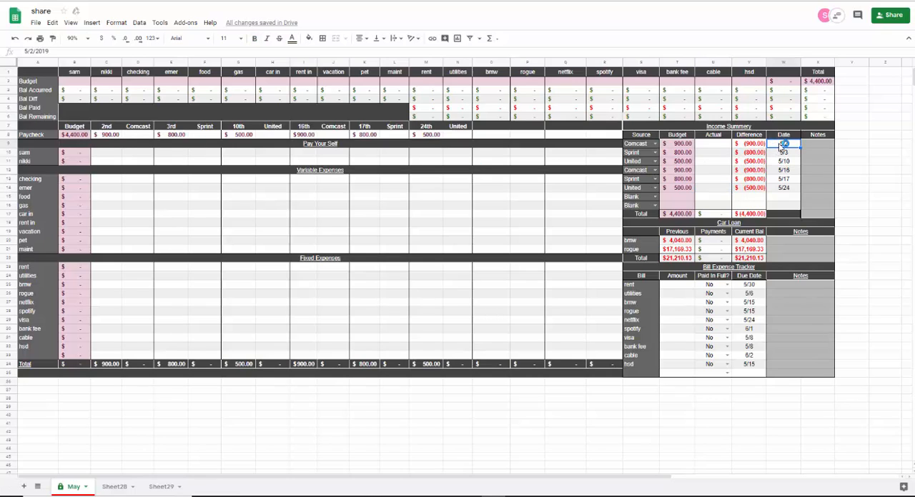
pyautogui.doubleClick(781, 145)
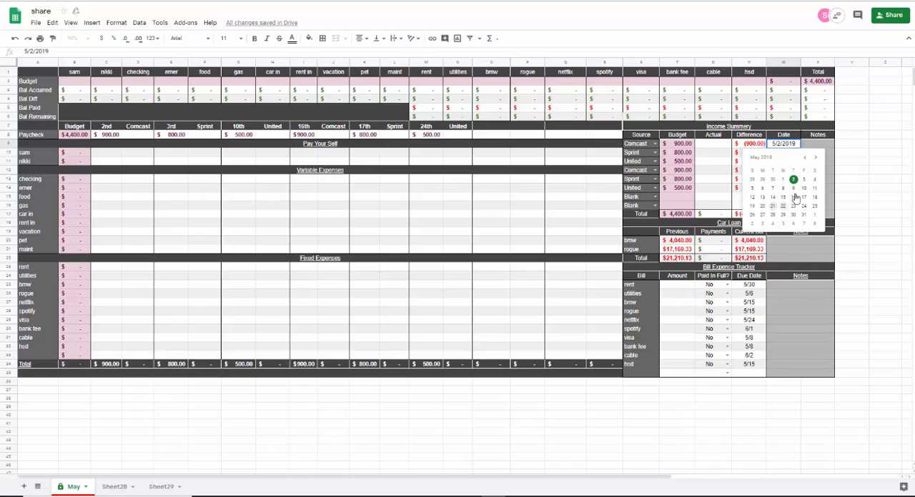
pyautogui.click(845, 155)
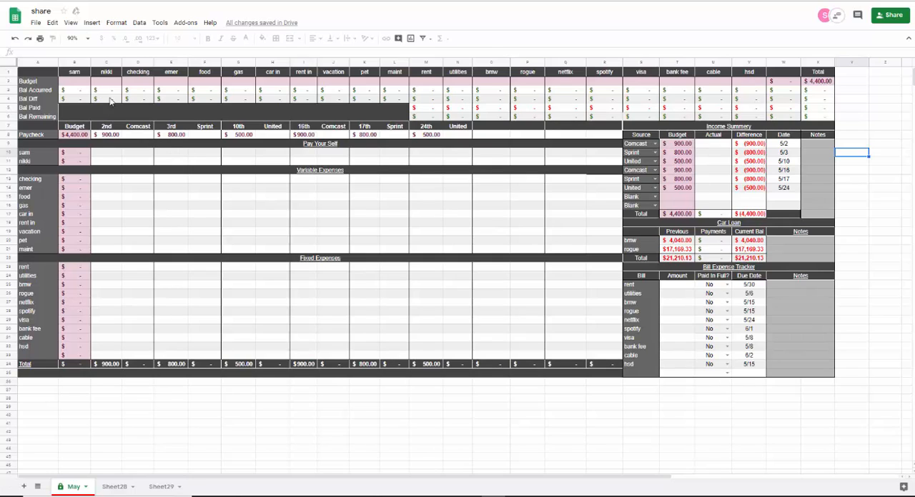
# - Set the budget of both Pay Your Self savings categories to 400 each in the top Budget row
pyautogui.click(71, 85)
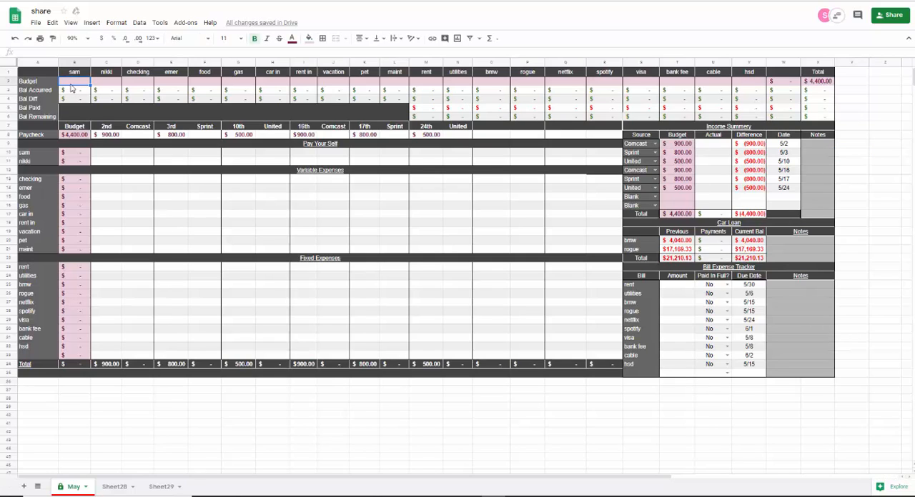
pyautogui.write('400')
pyautogui.press('Tab')
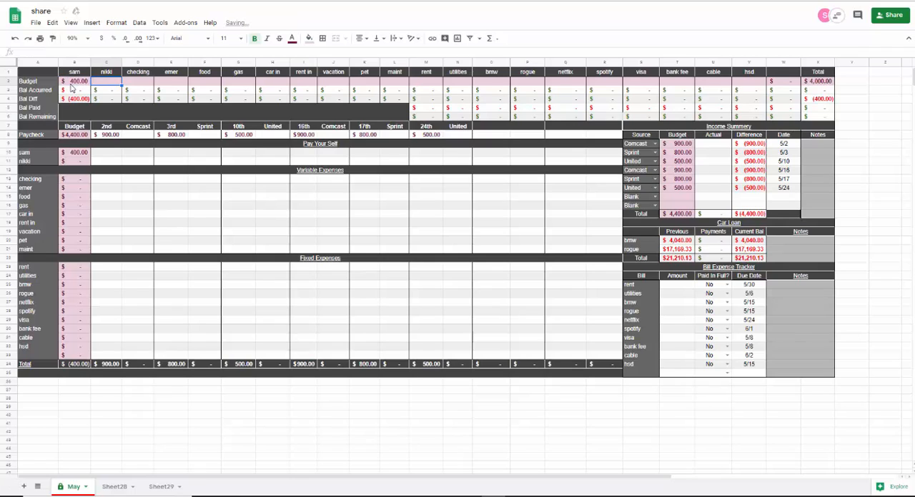
pyautogui.write('500')
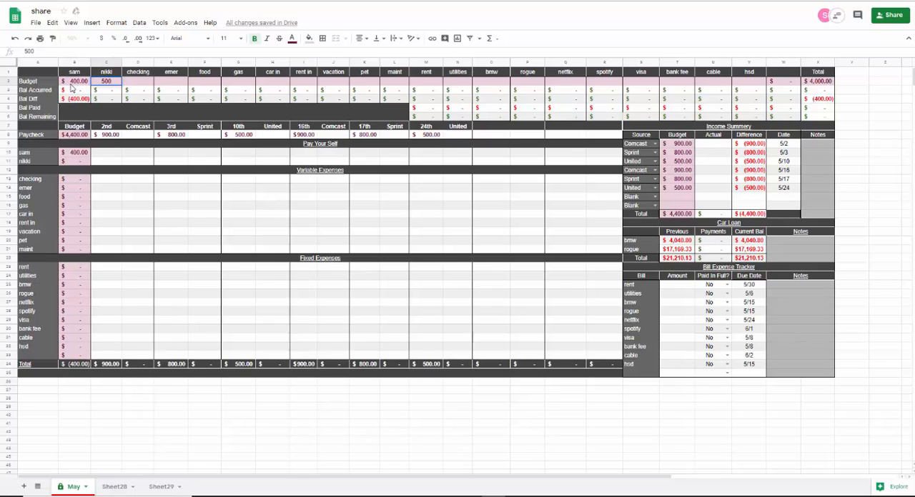
pyautogui.press('BackSpace')
pyautogui.press('BackSpace')
pyautogui.write('400')
pyautogui.press('Tab')
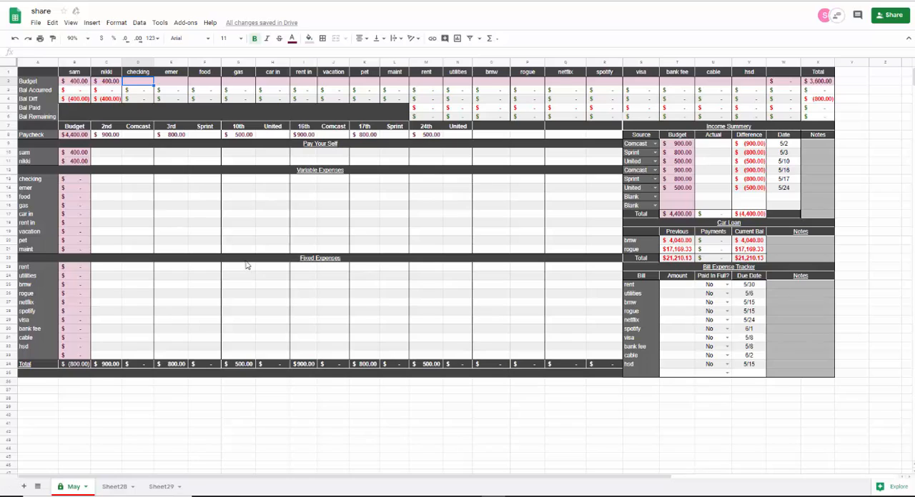
# - Budget 1200 for rent and 120 for utilities in the top Budget row
pyautogui.click(427, 82)
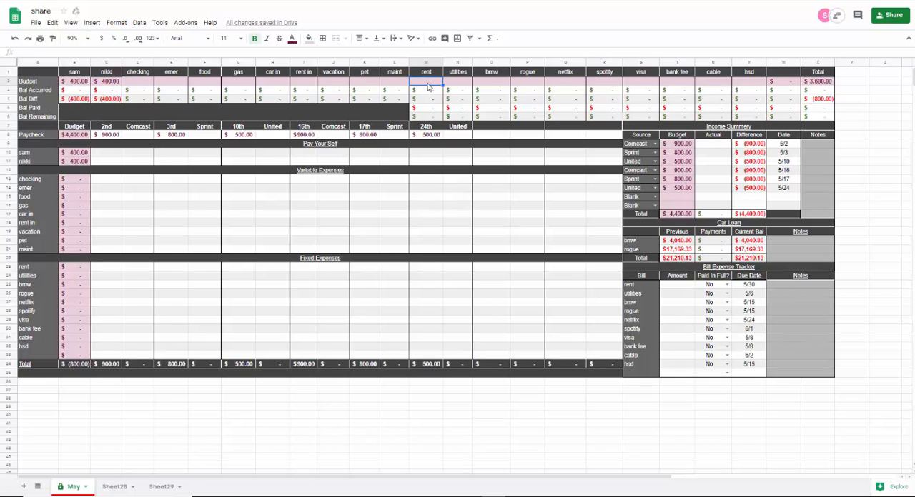
pyautogui.write('1200')
pyautogui.press('Tab')
pyautogui.write('120')
pyautogui.press('Tab')
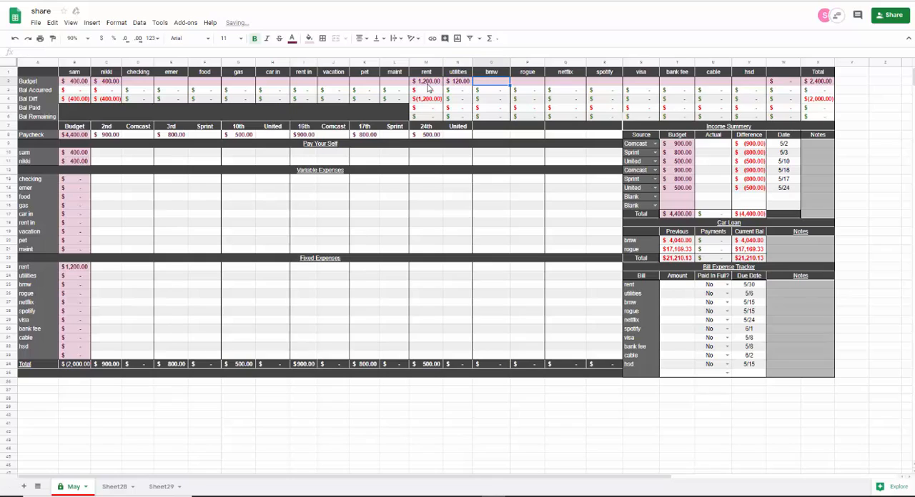
# - Budget 400 each for the bmw and rogue car payments in the top Budget row
pyautogui.write('400')
pyautogui.press('Tab')
pyautogui.write('400')
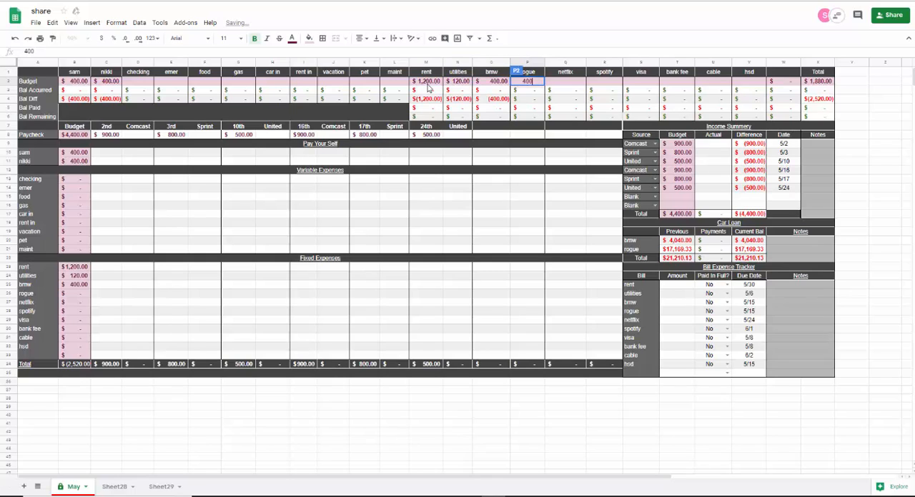
pyautogui.press('Tab')
# - Enter budgets of 10 for netflix, 10 for spotify and 28 for visa in the top Budget row
pyautogui.write('10')
pyautogui.press('Tab')
pyautogui.write('1')
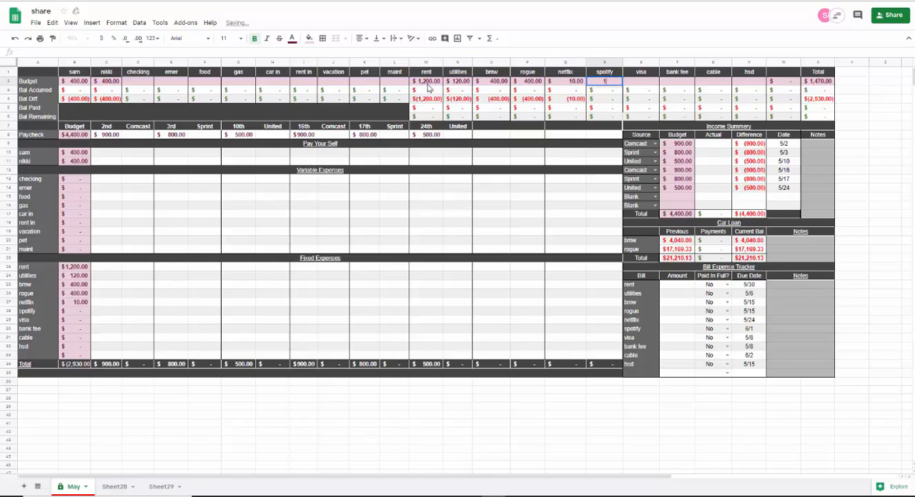
pyautogui.write('0')
pyautogui.press('Tab')
pyautogui.write('28')
pyautogui.press('Tab')
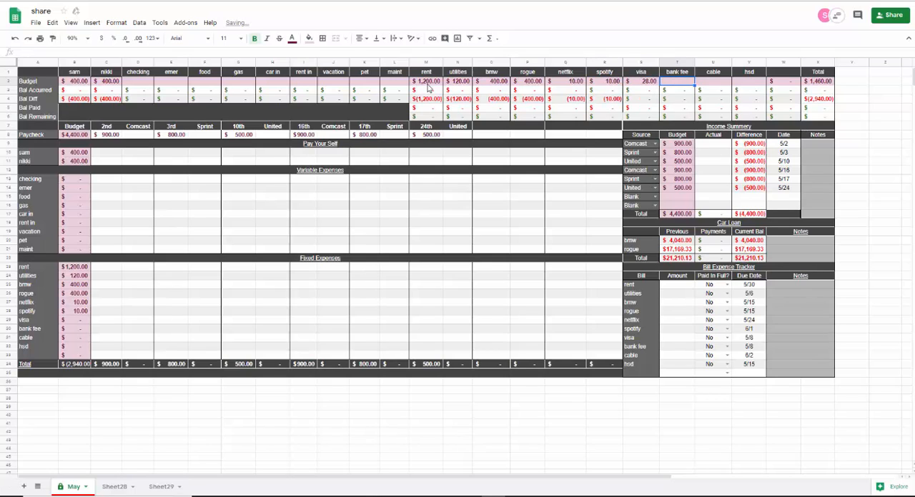
# - Enter budgets of 1 for bank fee, 100 for cable and 50 for hsd in the top Budget row
pyautogui.write('1')
pyautogui.press('Tab')
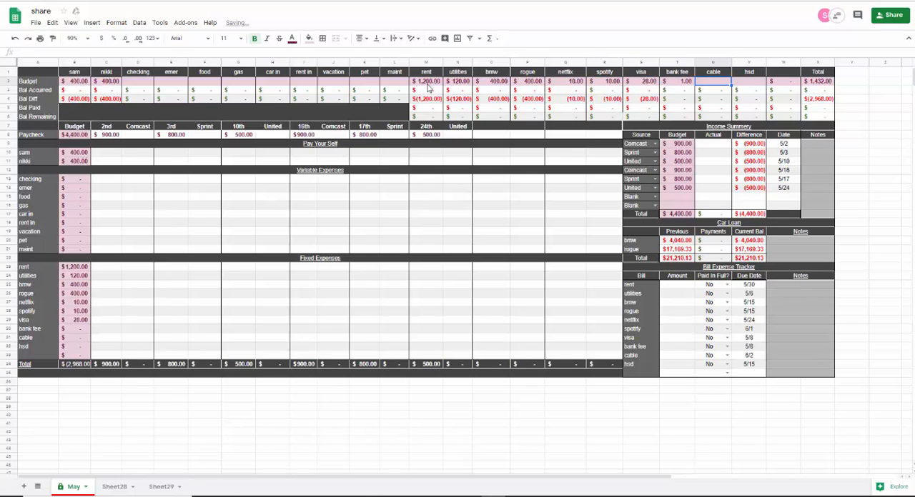
pyautogui.write('100')
pyautogui.press('Tab')
pyautogui.write('5')
pyautogui.press('Tab')
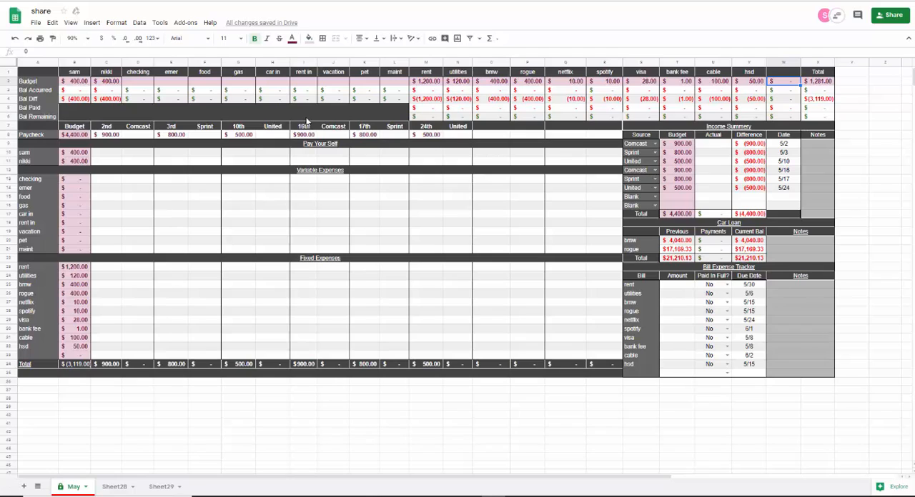
# - Enter budgets of 300 for food, 300 for gas and 400 for car in in the top Budget row
pyautogui.click(203, 83)
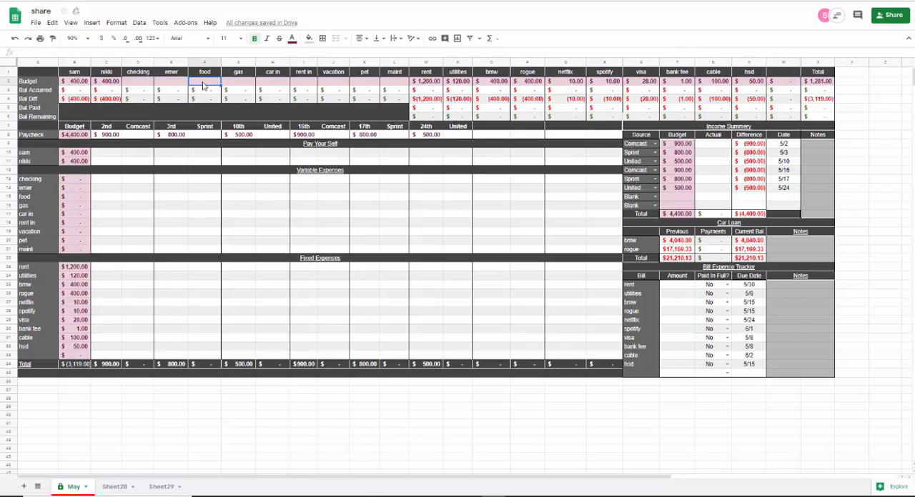
pyautogui.write('300')
pyautogui.press('Tab')
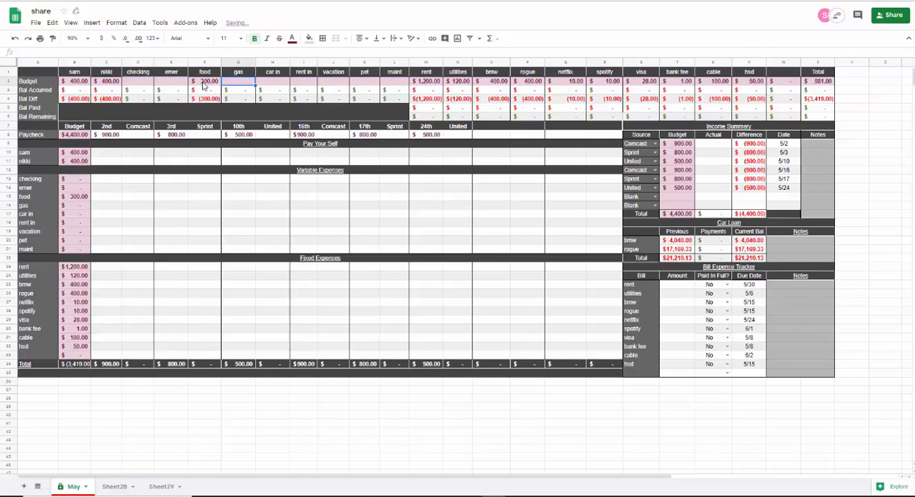
pyautogui.write('300')
pyautogui.press('Tab')
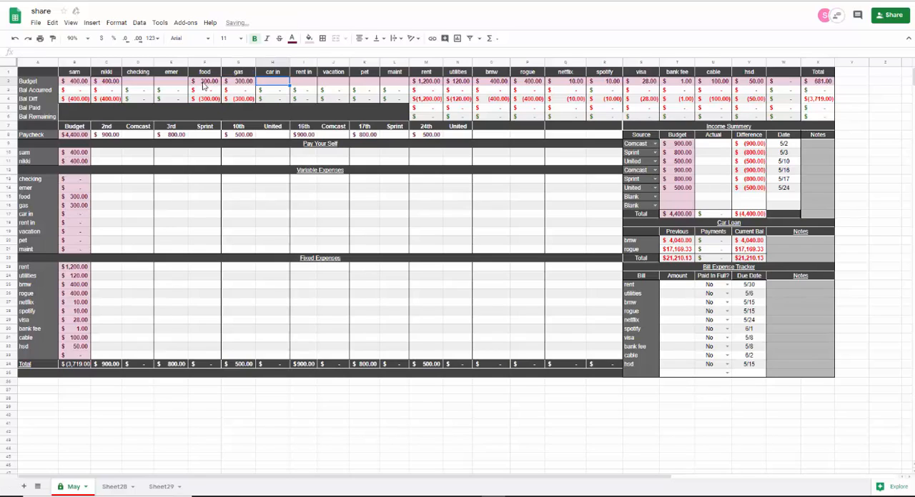
pyautogui.write('400')
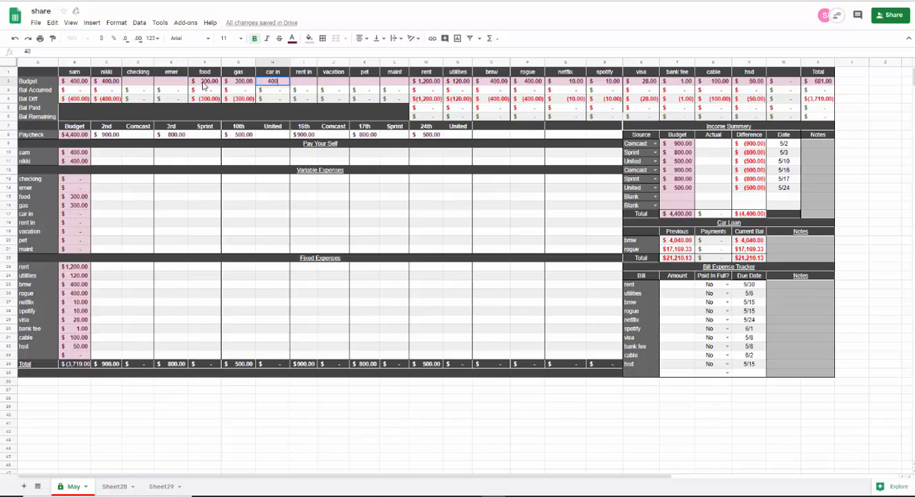
pyautogui.press('Tab')
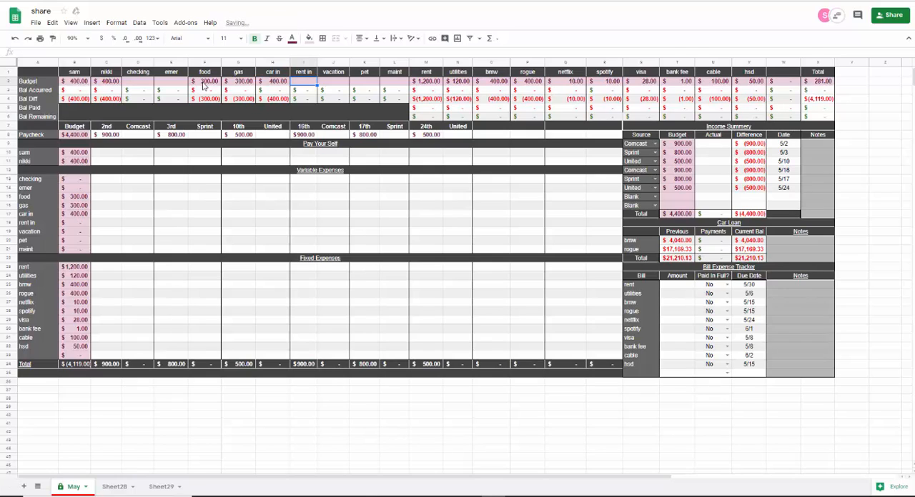
# - Enter budgets of 100 for rent in and 50 for emer in the top Budget row
pyautogui.write('100')
pyautogui.press('Tab')
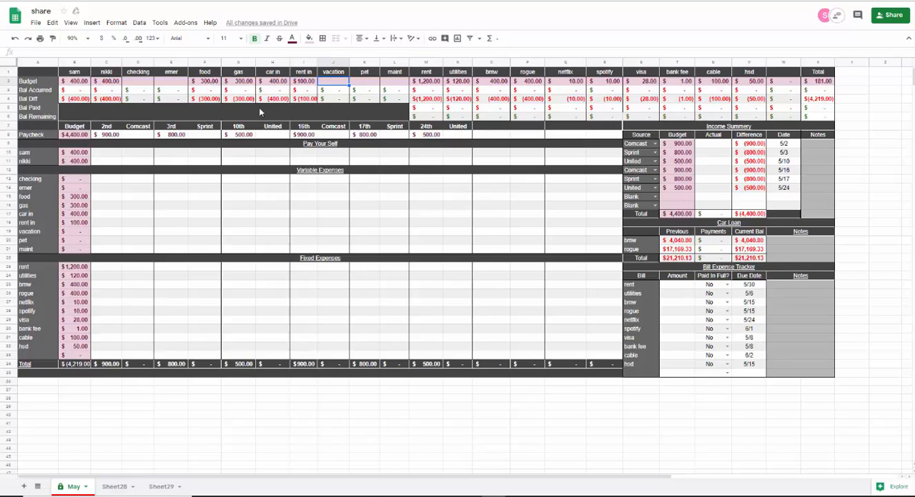
pyautogui.click(141, 86)
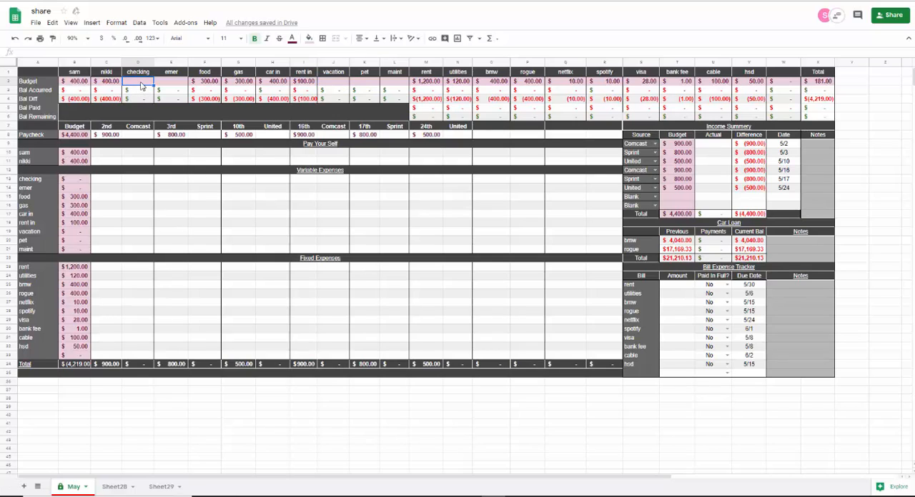
pyautogui.click(171, 85)
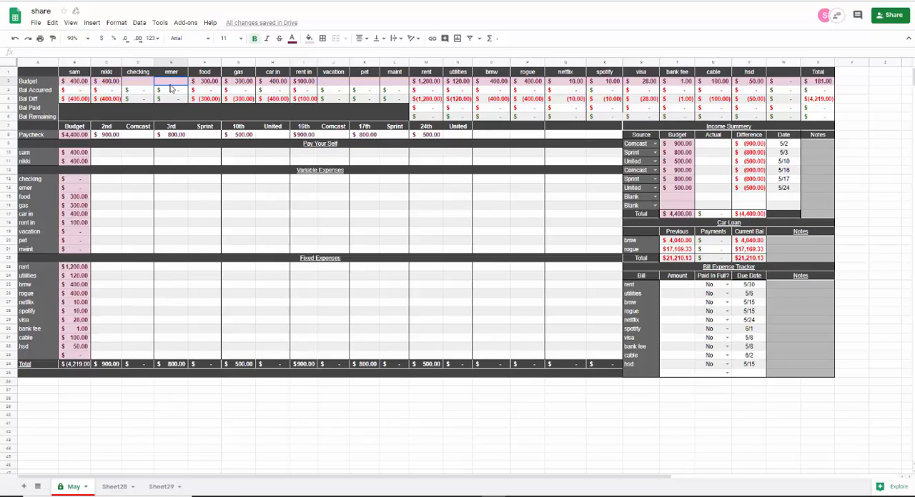
pyautogui.write('50')
pyautogui.press('Tab')
pyautogui.press('Tab')
pyautogui.press('Tab')
pyautogui.press('Tab')
pyautogui.press('Tab')
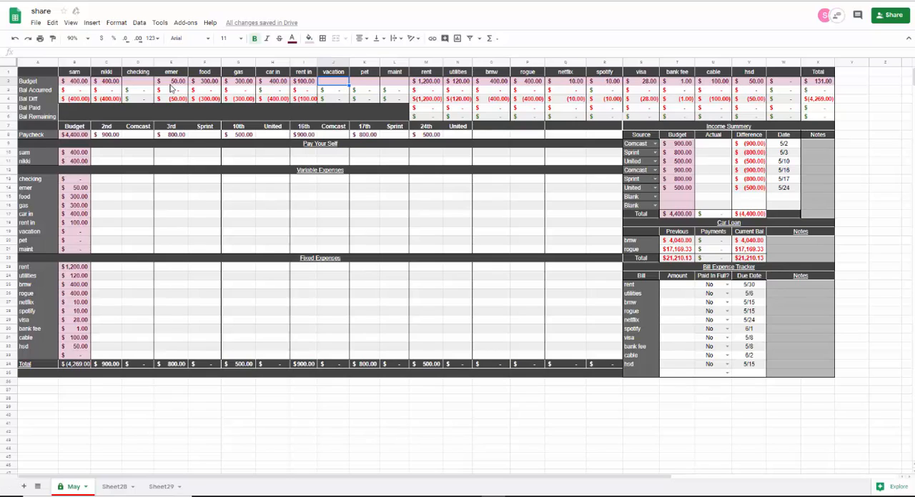
# - Enter budgets of 50 each for pet and maint in the top Budget row
pyautogui.press('Tab')
pyautogui.write('50')
pyautogui.press('Tab')
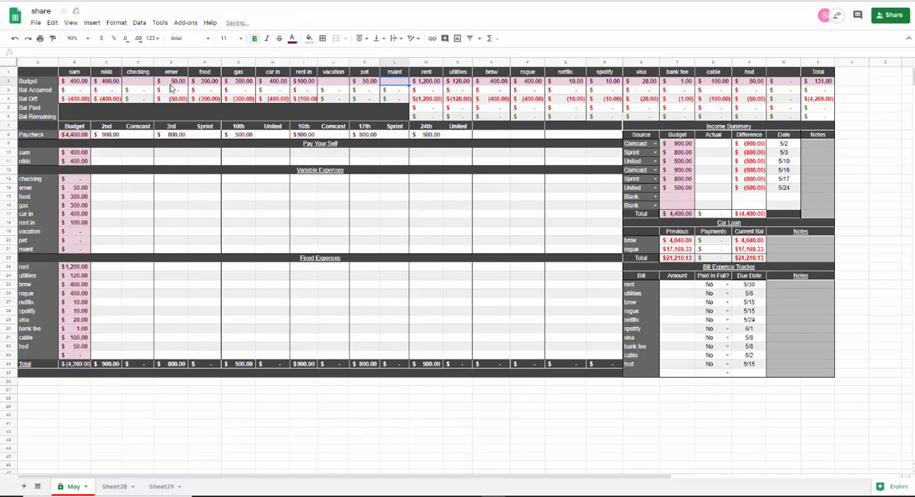
pyautogui.write('50')
pyautogui.press('Tab')
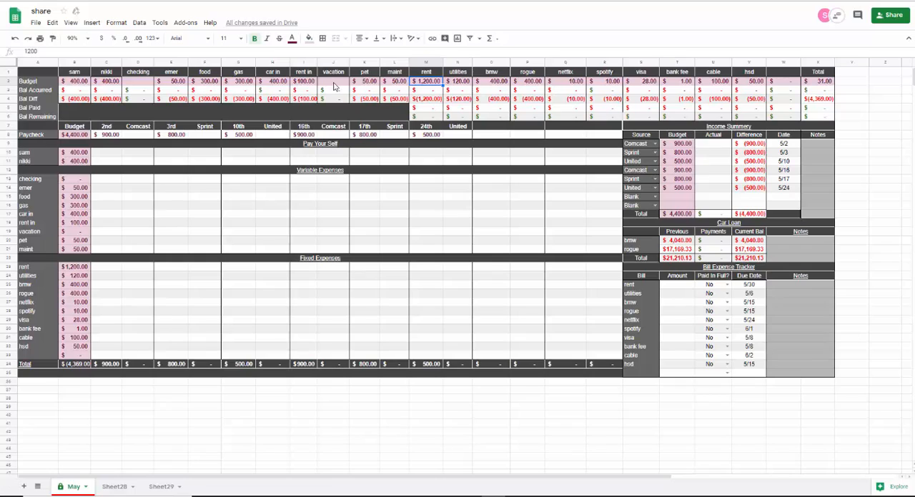
# - Enter budgets of 25 for vacation and 6 for checking in the top Budget row
pyautogui.click(333, 84)
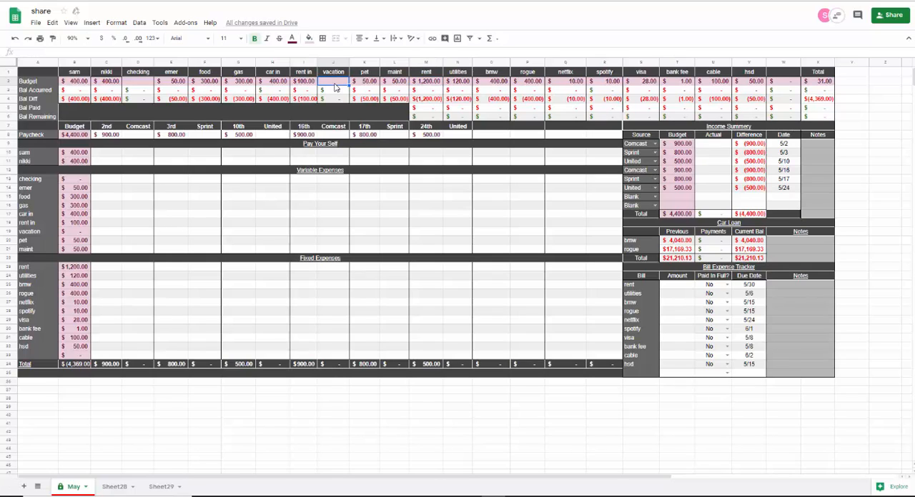
pyautogui.write('25')
pyautogui.press('Tab')
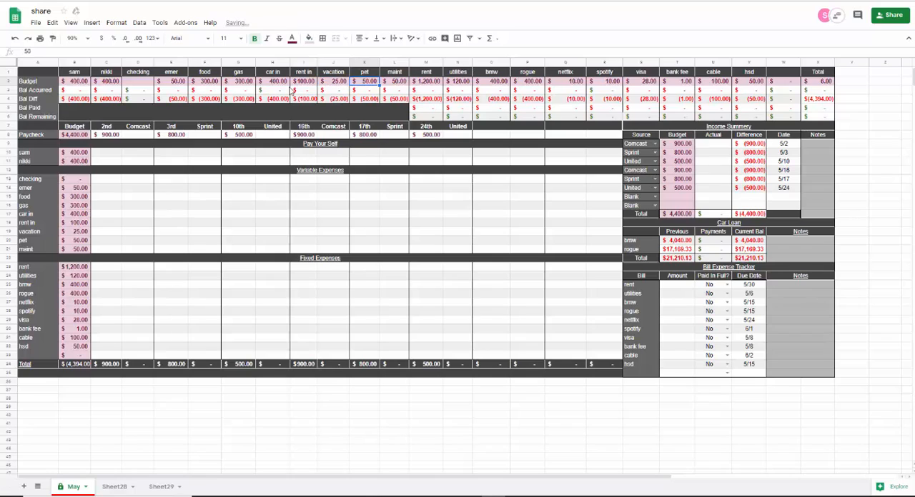
pyautogui.click(144, 83)
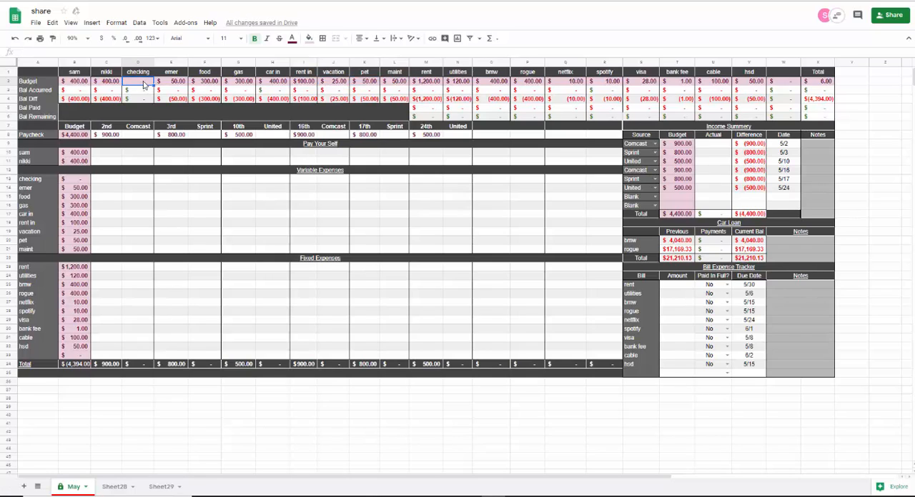
pyautogui.write('6')
pyautogui.press('Tab')
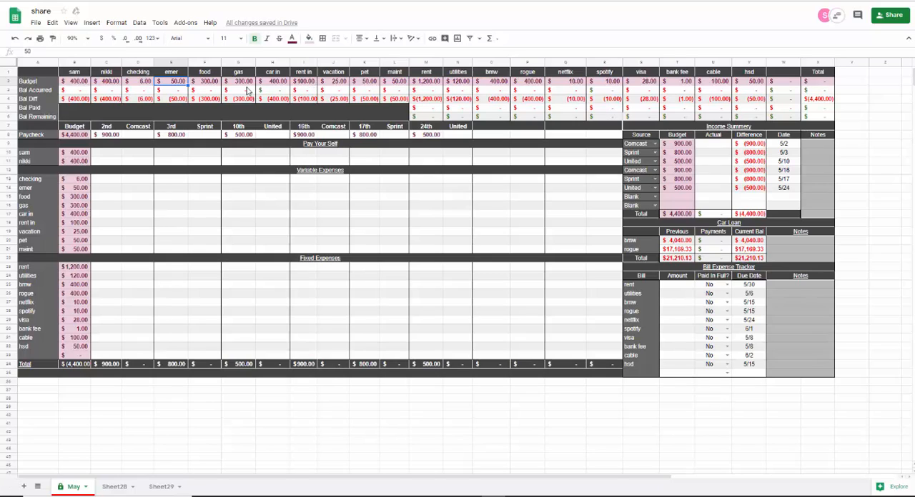
# - Clear the checking budget and set the vacation budget to 31 in the top Budget row
pyautogui.click(147, 83)
pyautogui.press('Delete')
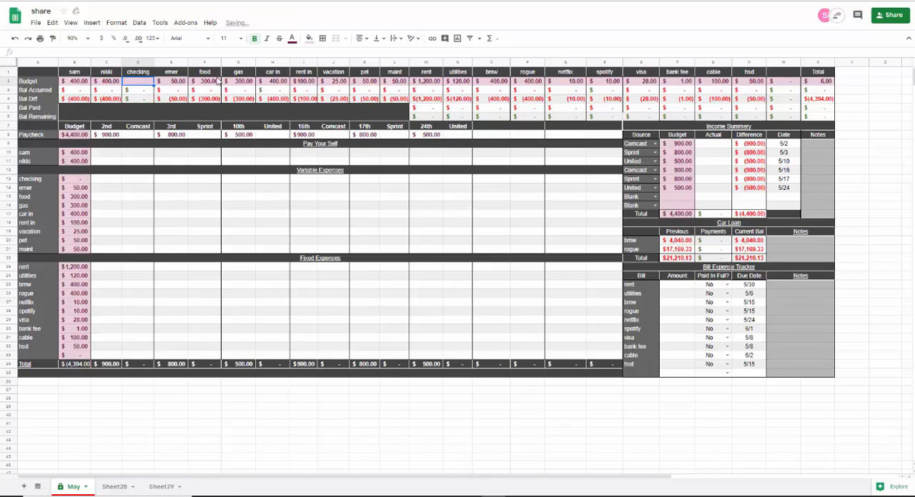
pyautogui.click(333, 83)
pyautogui.write('31')
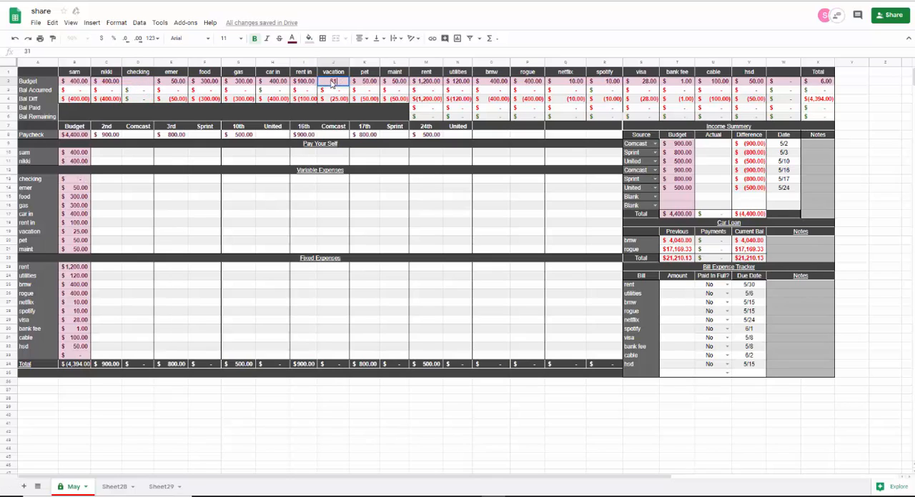
pyautogui.press('Tab')
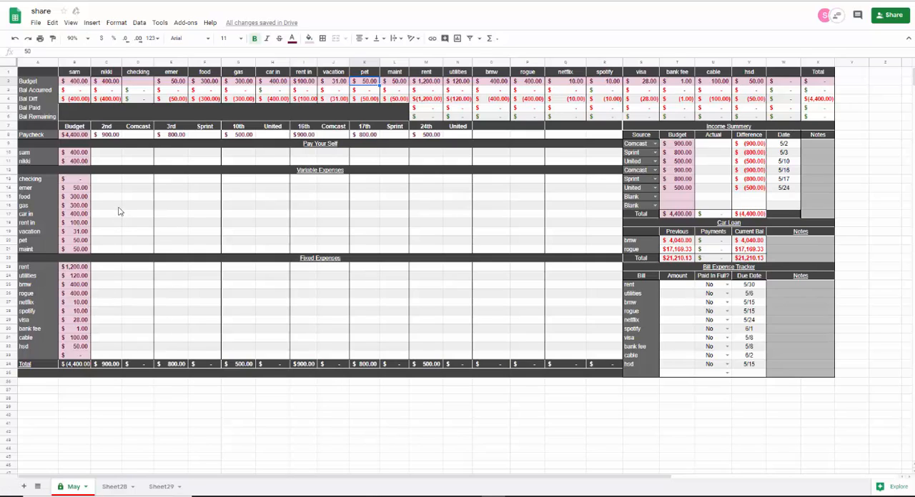
# - Allocate 100 to each of the two Pay Your Self rows from the Comcast paycheck on the 2nd
pyautogui.click(110, 156)
pyautogui.click(110, 160)
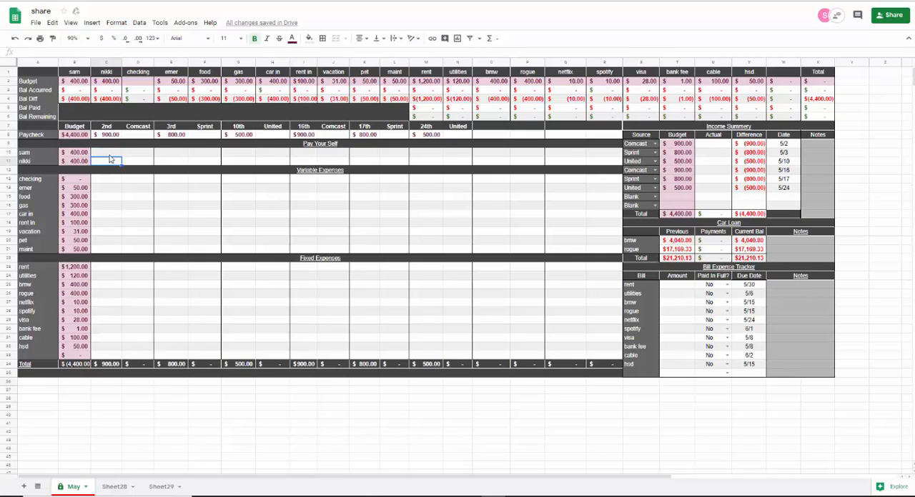
pyautogui.click(110, 156)
pyautogui.write('100')
pyautogui.press('Return')
pyautogui.write('10')
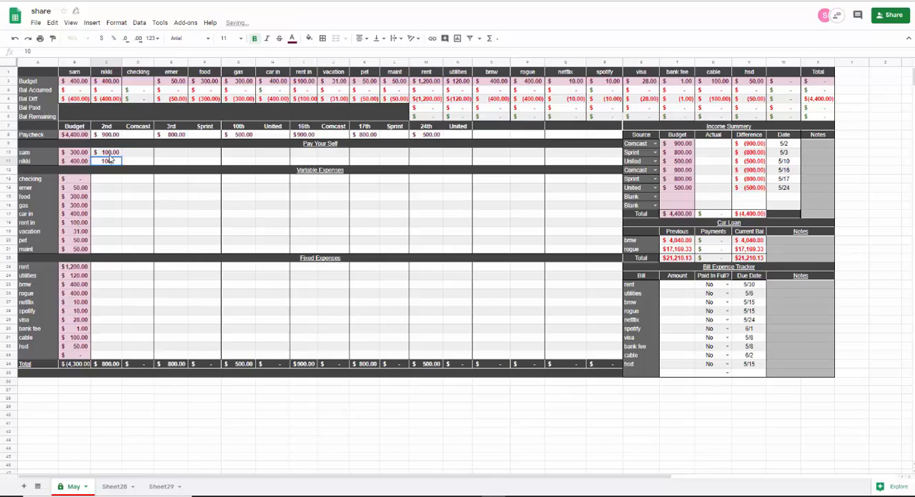
pyautogui.press('Return')
# - Allocate 300 each to food and gas under Variable Expenses from the Comcast paycheck on the 2nd
pyautogui.press('Down')
pyautogui.press('Down')
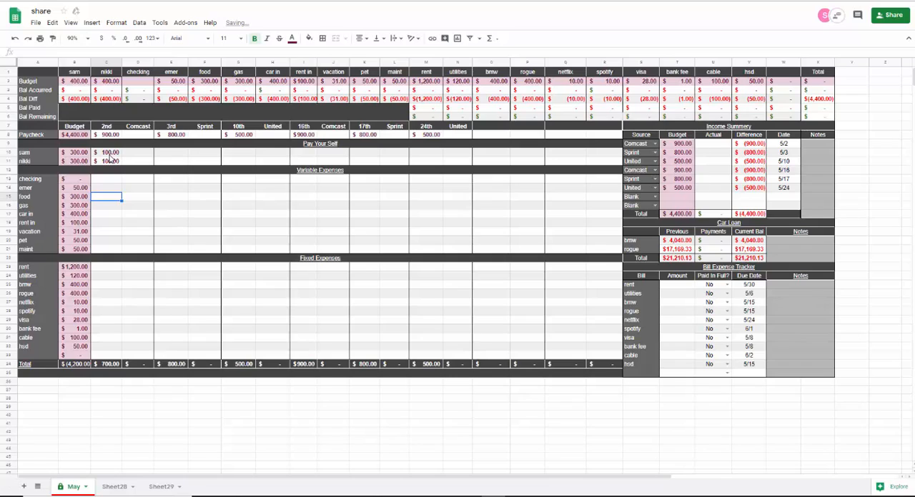
pyautogui.write('300')
pyautogui.press('Return')
pyautogui.write('300')
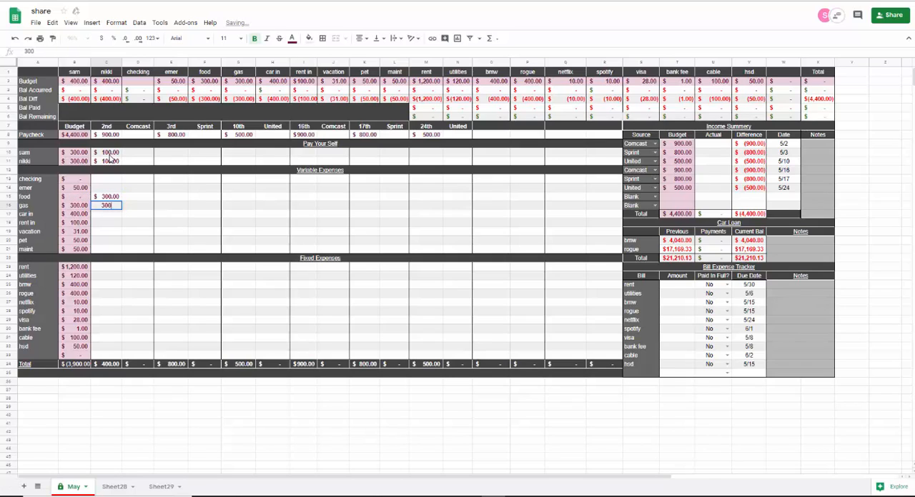
pyautogui.press('Return')
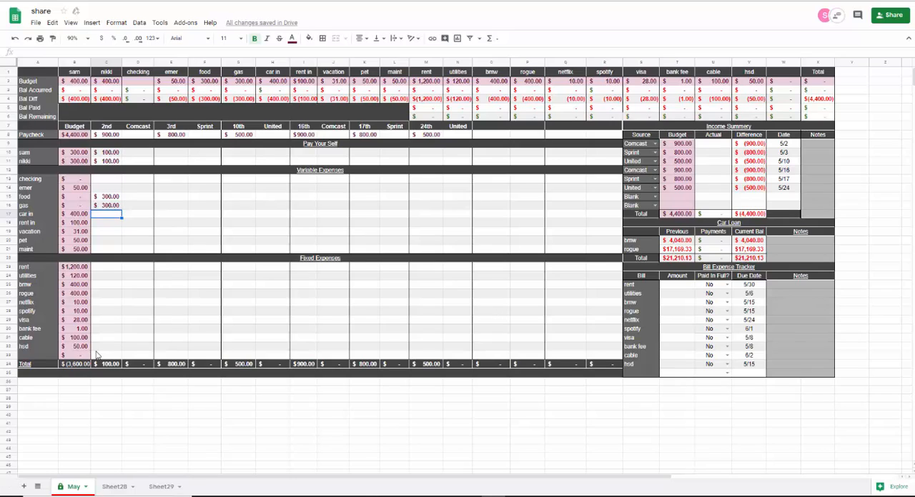
# - Split the utilities expense into 100 from the paycheck on the 2nd and 20 from the paycheck on the 3rd
pyautogui.click(103, 279)
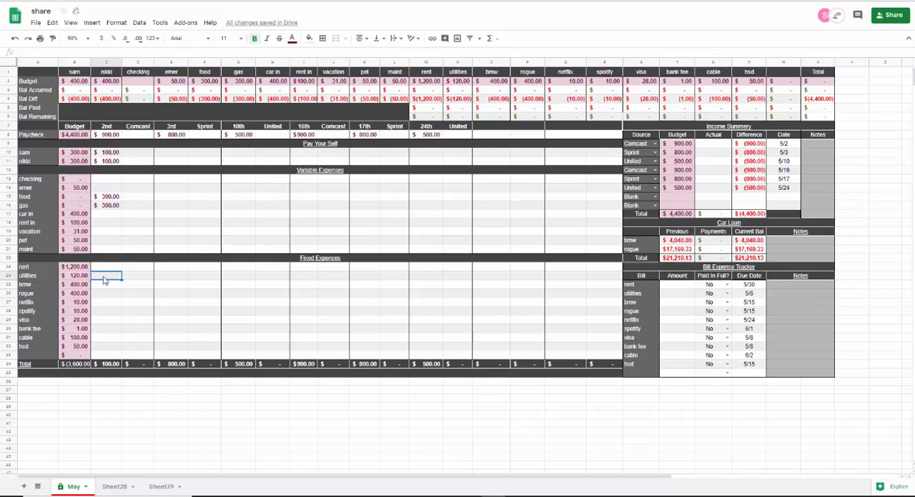
pyautogui.write('100')
pyautogui.press('Tab')
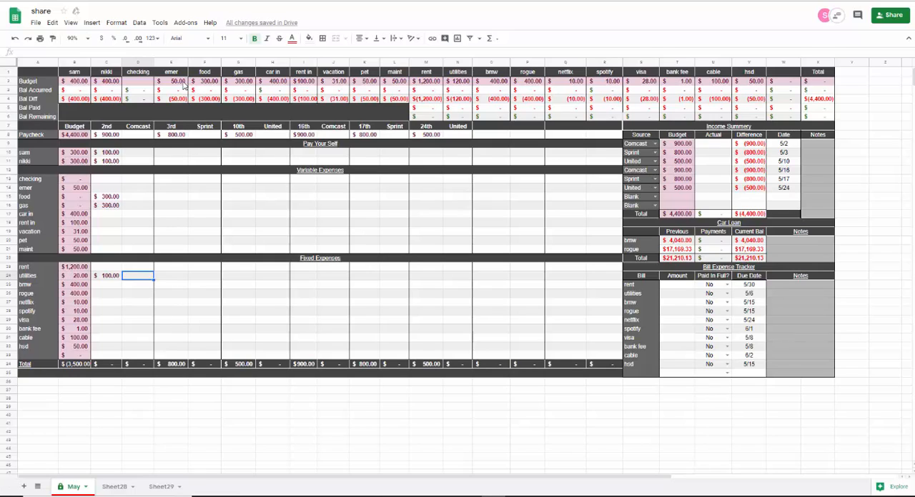
pyautogui.click(173, 62)
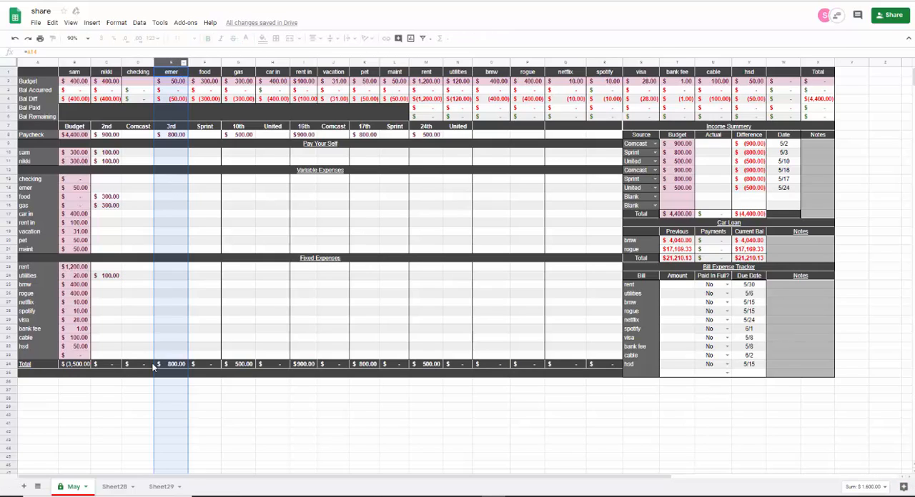
pyautogui.click(169, 279)
pyautogui.write('20')
pyautogui.press('Return')
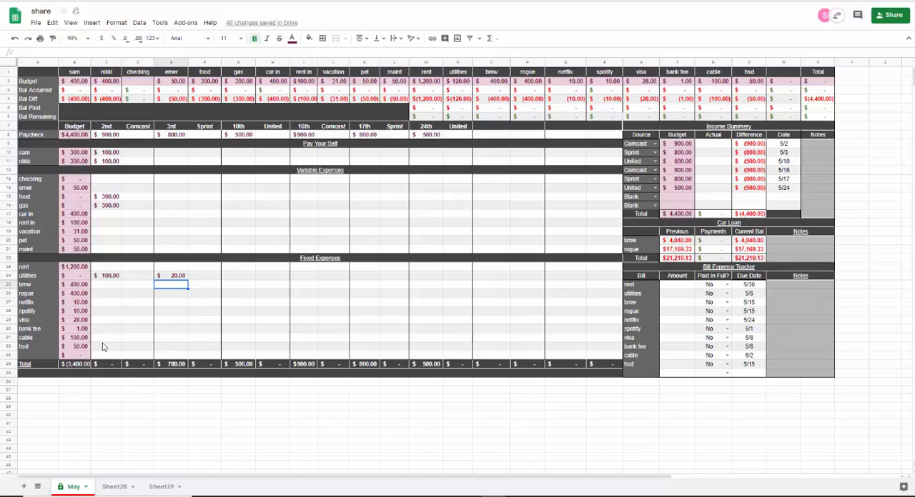
# - Allocate 100 to cable and 500 to hsd from the Sprint paycheck on the 3rd
pyautogui.click(165, 341)
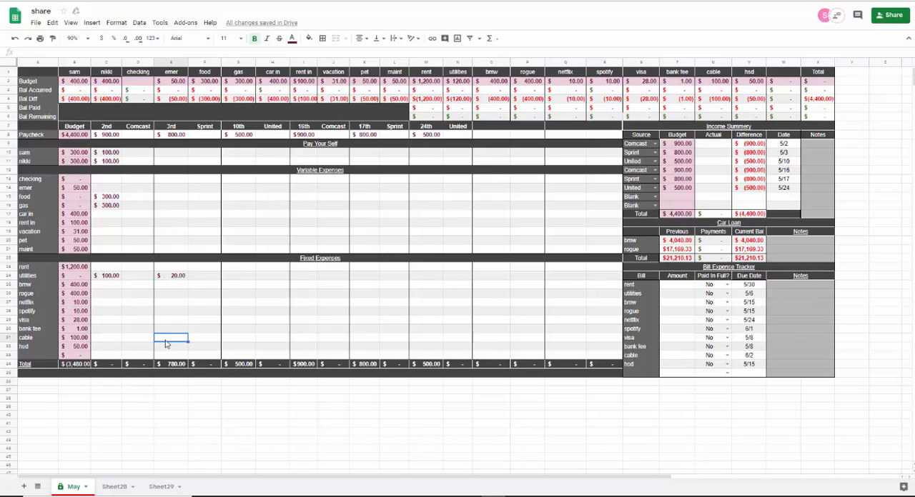
pyautogui.write('100')
pyautogui.press('Return')
pyautogui.write('500')
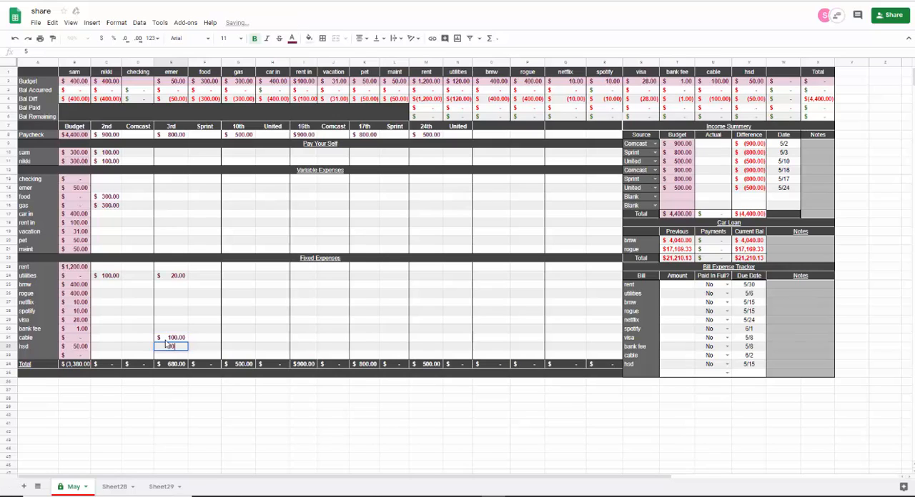
pyautogui.press('Up')
pyautogui.press('Up')
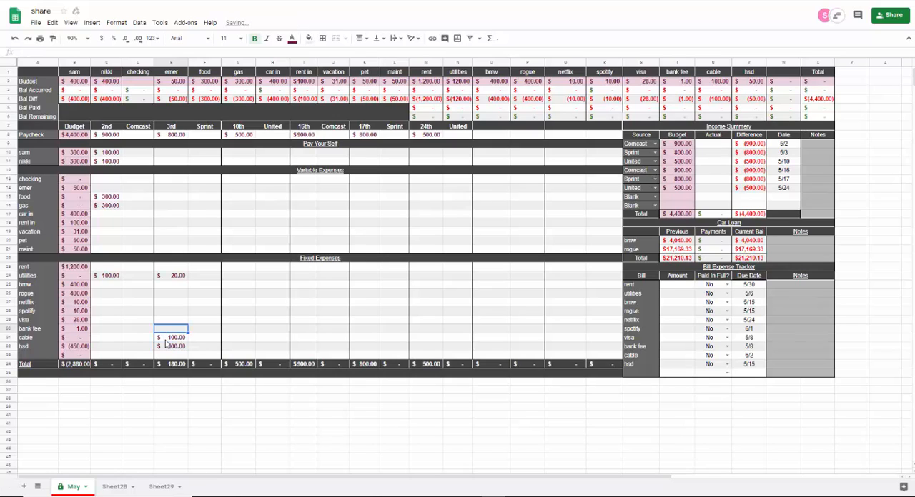
# - Allocate 1 to bank fee and 28 to visa from the Sprint paycheck on the 3rd
pyautogui.write('1')
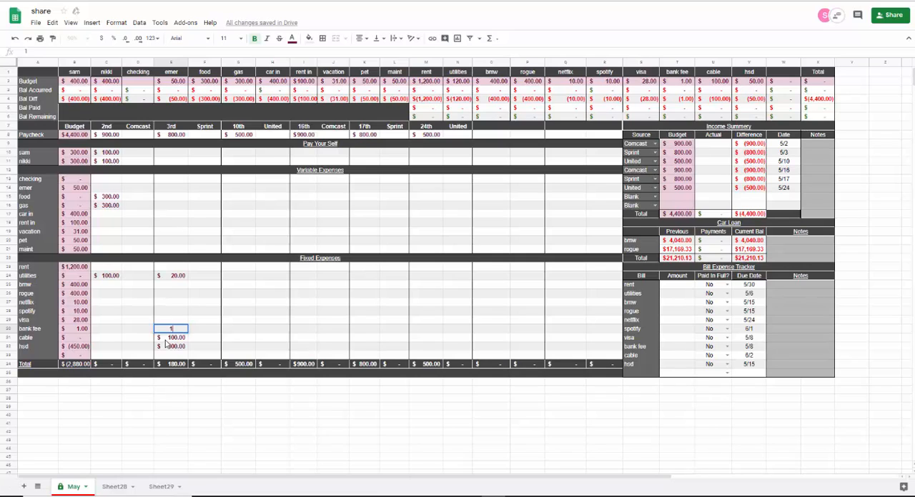
pyautogui.press('Up')
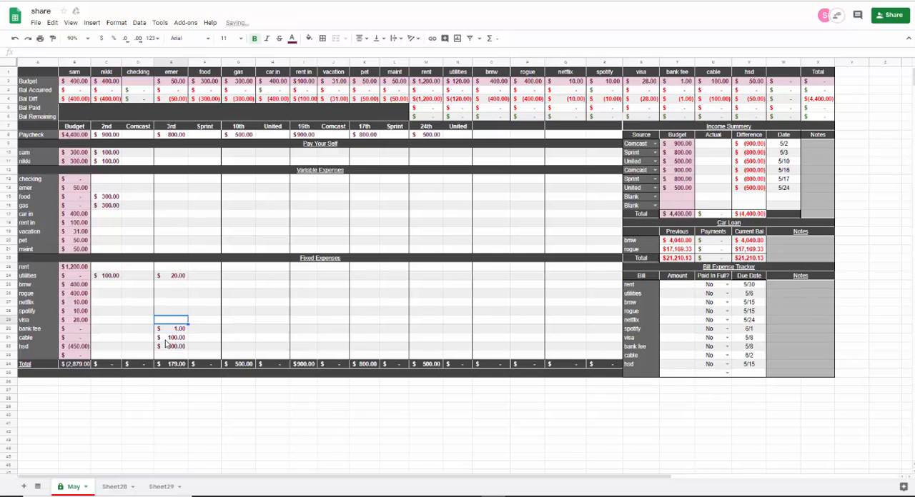
pyautogui.write('28')
pyautogui.press('Up')
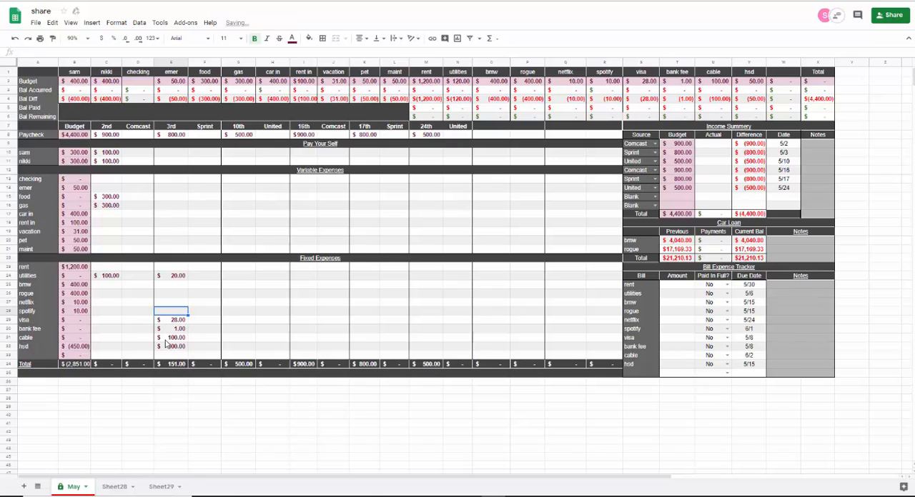
# - Allocate 10 each to spotify and netflix from the Sprint paycheck on the 3rd
pyautogui.write('10')
pyautogui.press('Up')
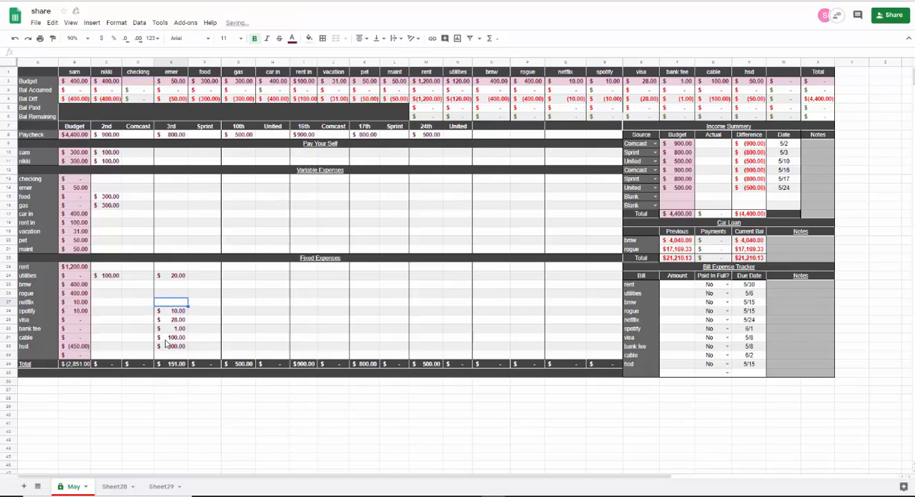
pyautogui.write('10')
pyautogui.press('Up')
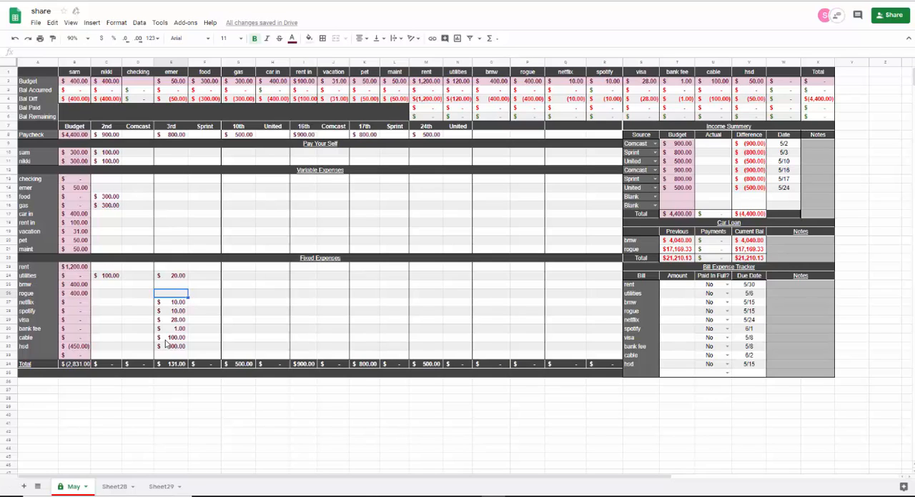
# - Split the rogue payment into 131 from the paycheck on the 3rd and 269 from the paycheck on the 10th
pyautogui.write('131')
pyautogui.press('Tab')
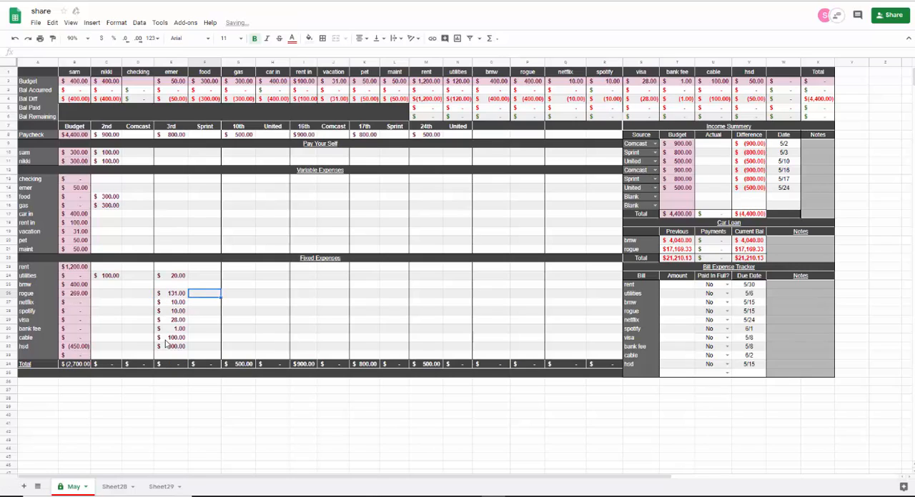
pyautogui.click(239, 62)
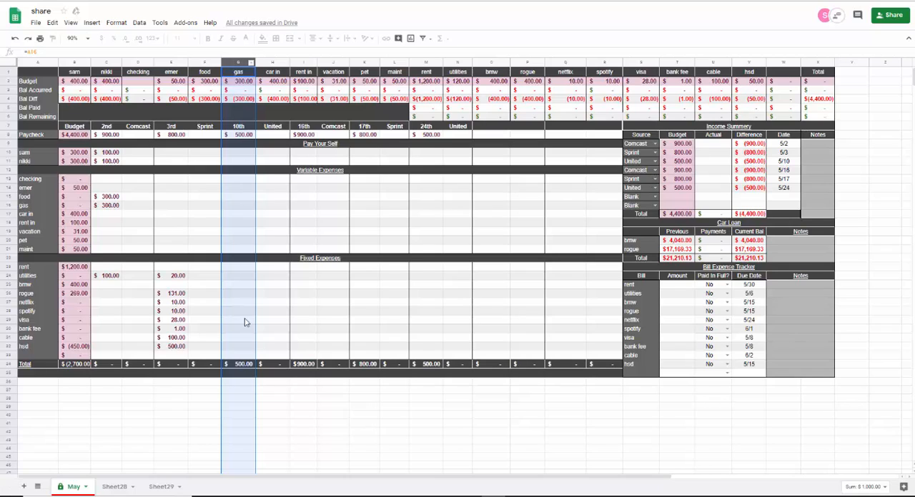
pyautogui.click(240, 297)
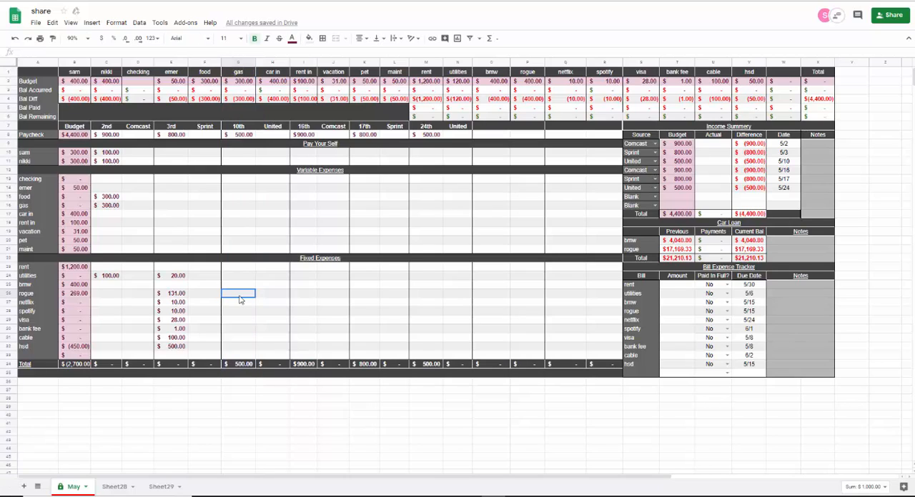
pyautogui.write('269')
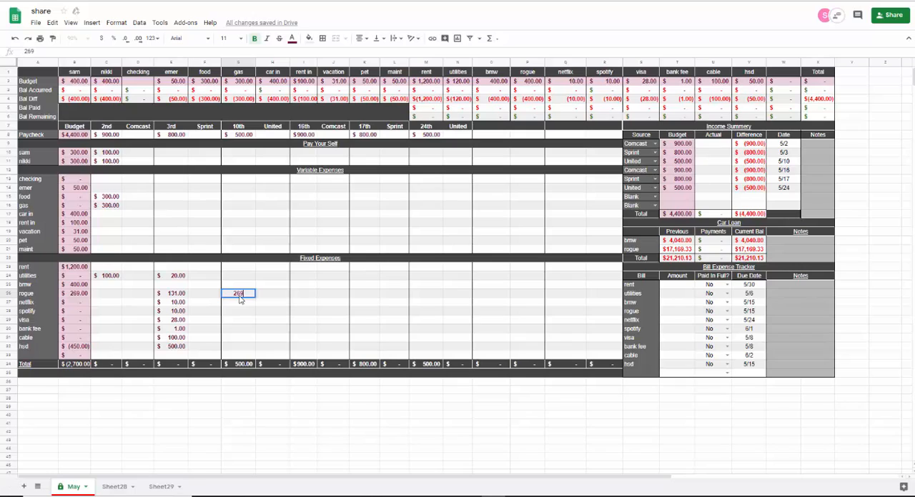
pyautogui.press('Tab')
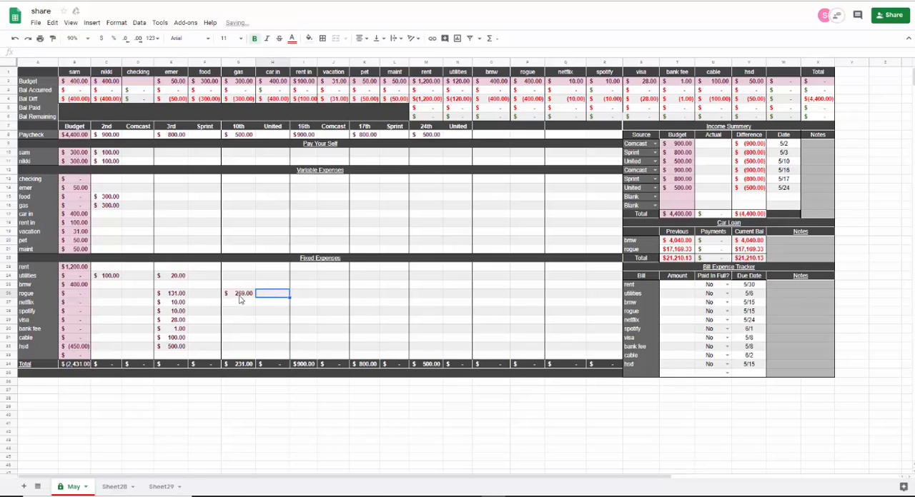
# - Split the bmw payment into 231 from the paycheck on the 10th and 169 from the paycheck on the 16th
pyautogui.click(239, 285)
pyautogui.write('231')
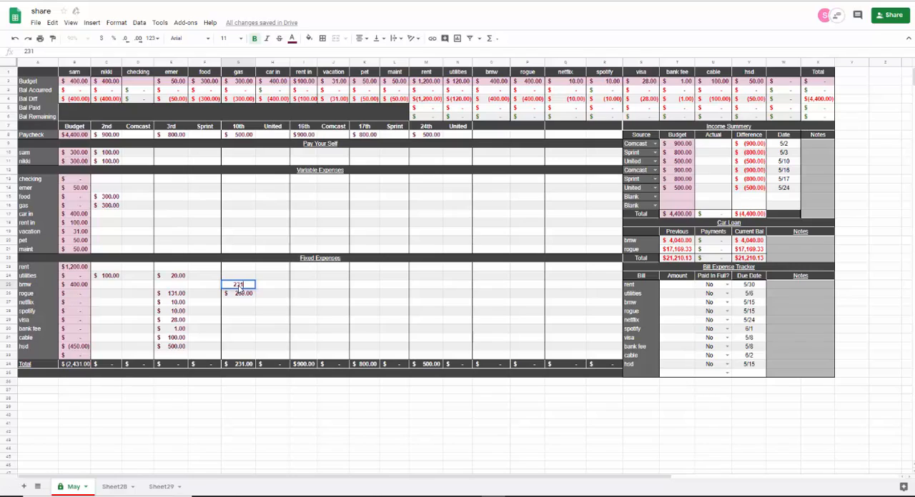
pyautogui.press('Tab')
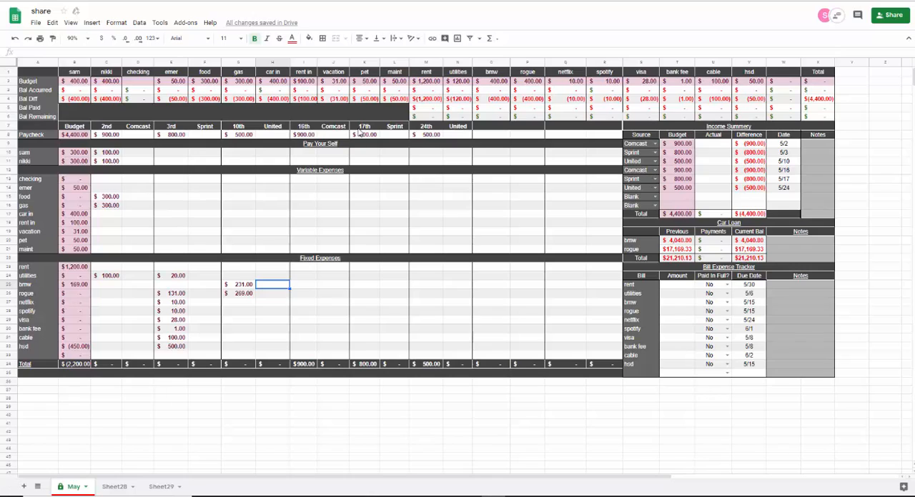
pyautogui.click(302, 287)
pyautogui.write('169')
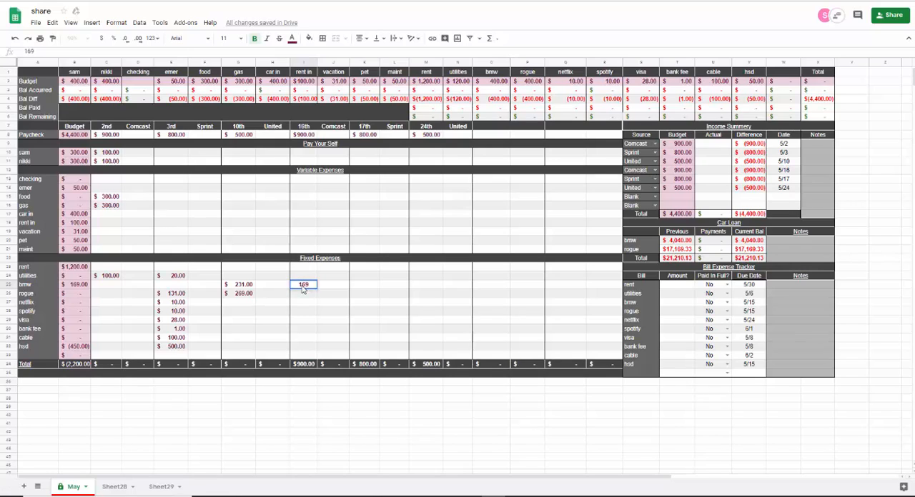
pyautogui.press('Tab')
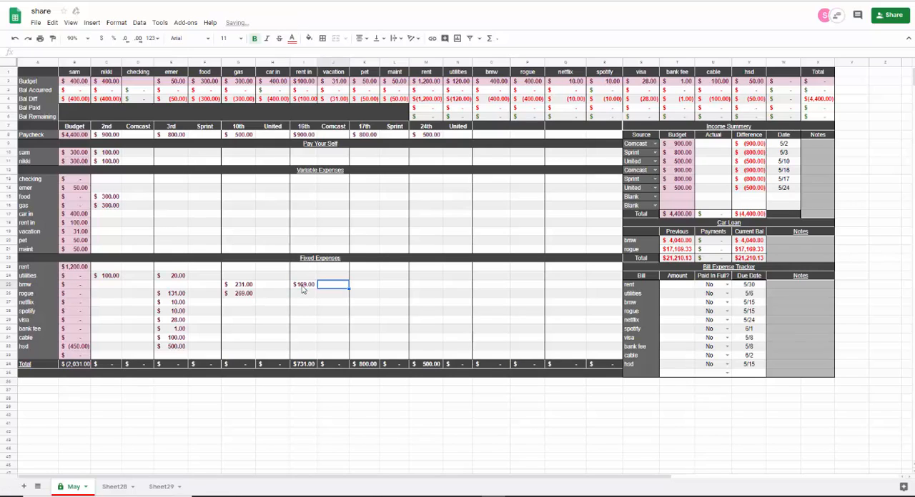
# - Clear the bmw amounts from the 10th and 16th paychecks and the rogue amount from the 10th paycheck
pyautogui.click(303, 63)
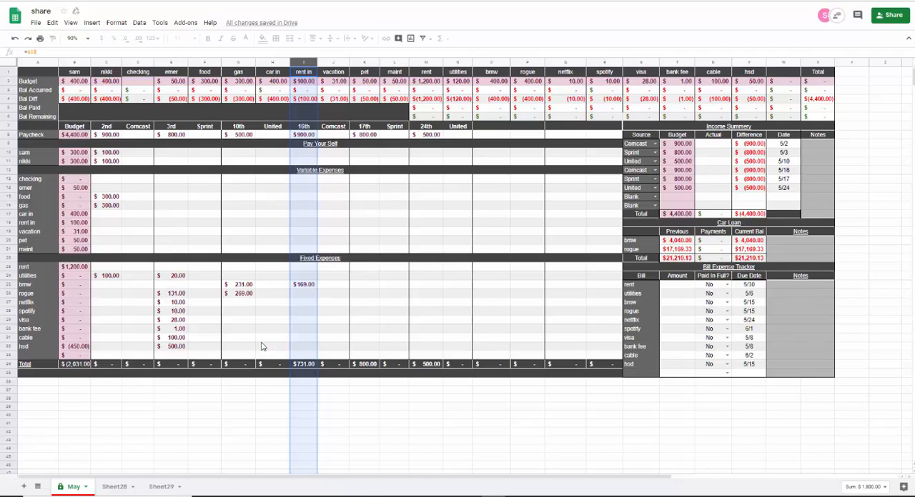
pyautogui.click(238, 284)
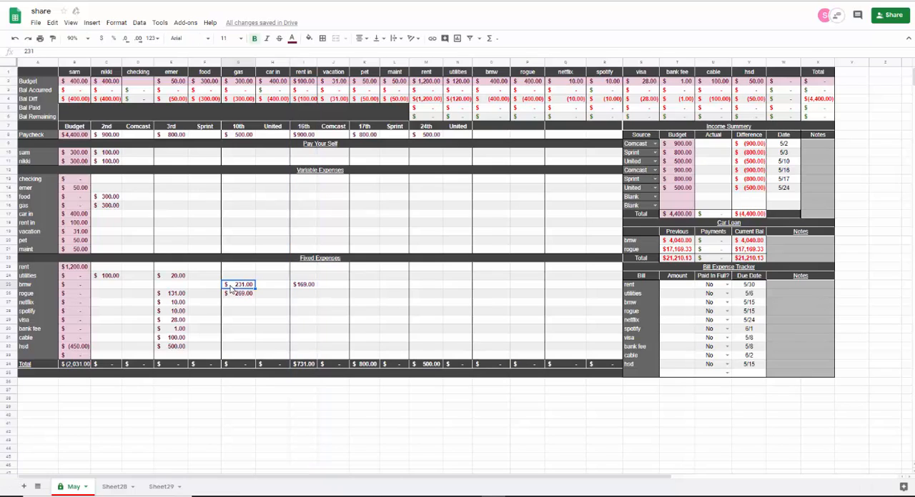
pyautogui.press('Delete')
pyautogui.click(230, 293)
pyautogui.press('Delete')
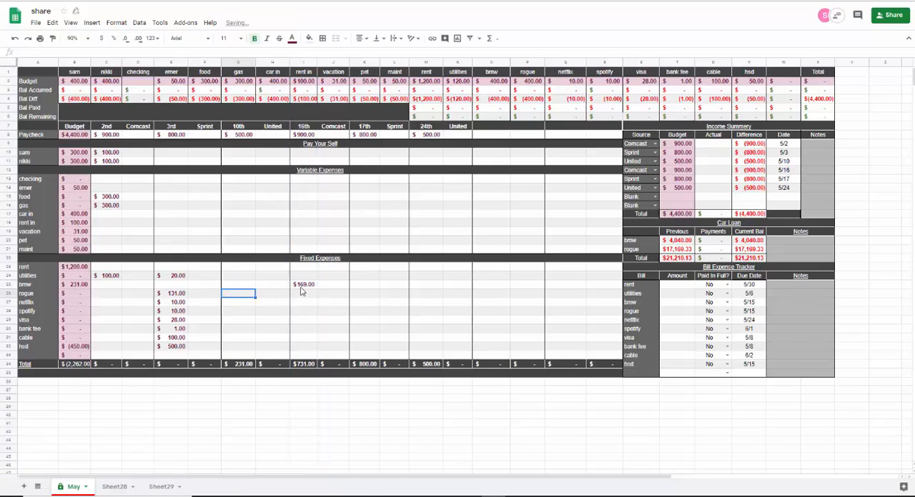
pyautogui.click(303, 285)
pyautogui.press('Delete')
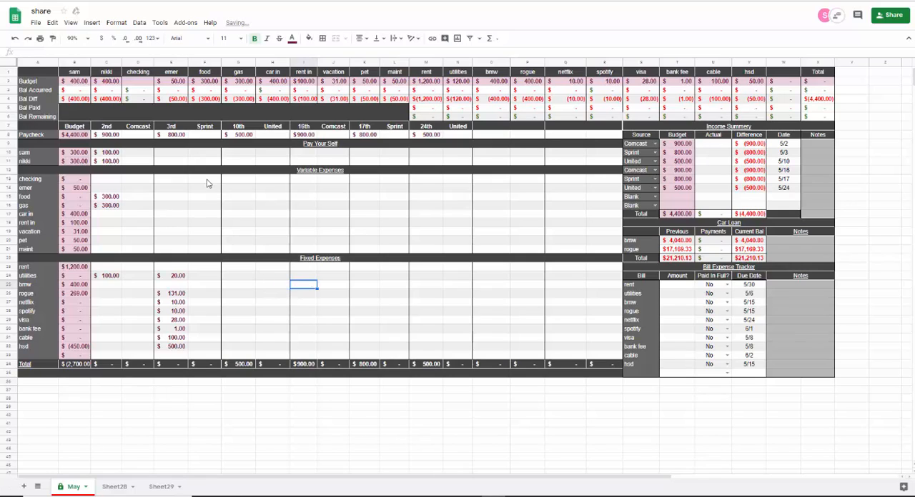
# - Allocate 100 to each person under Pay Your Self from the United paycheck on the 10th
pyautogui.click(243, 135)
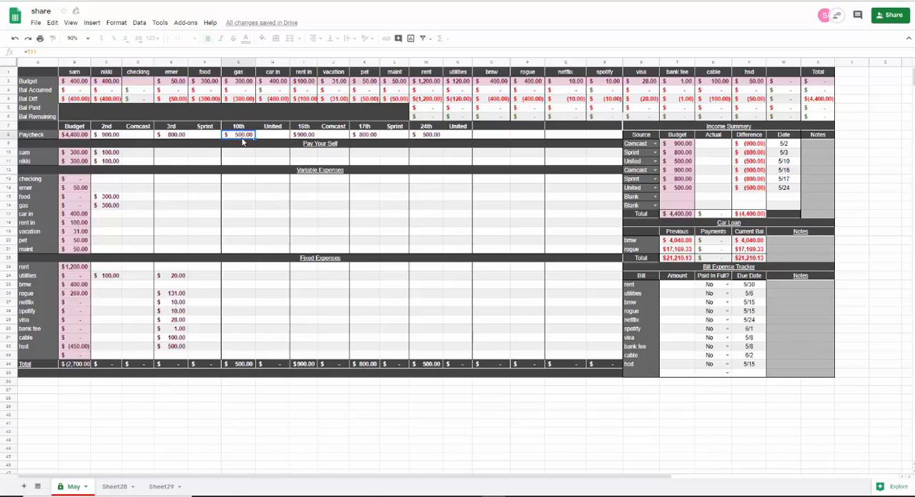
pyautogui.click(241, 145)
pyautogui.click(242, 156)
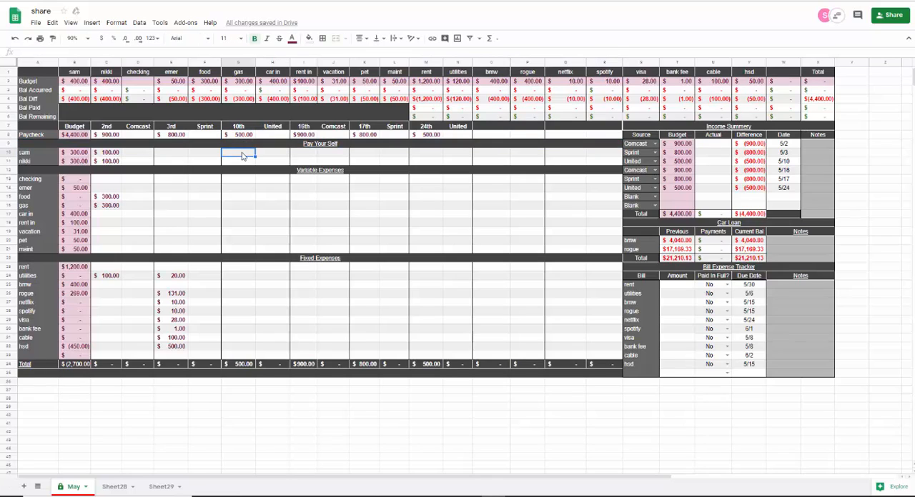
pyautogui.write('100')
pyautogui.press('Return')
pyautogui.write('100')
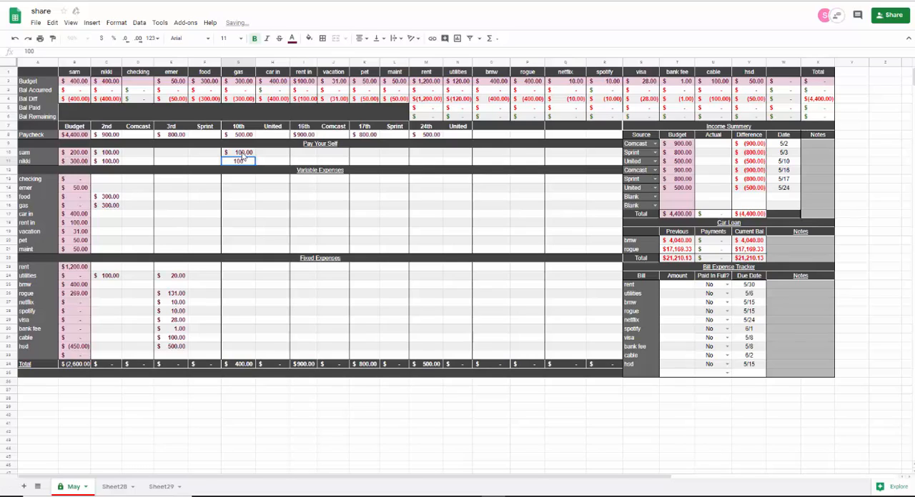
# - Allocate 100 to each person under Pay Your Self from the Comcast paycheck on the 16th
pyautogui.click(303, 153)
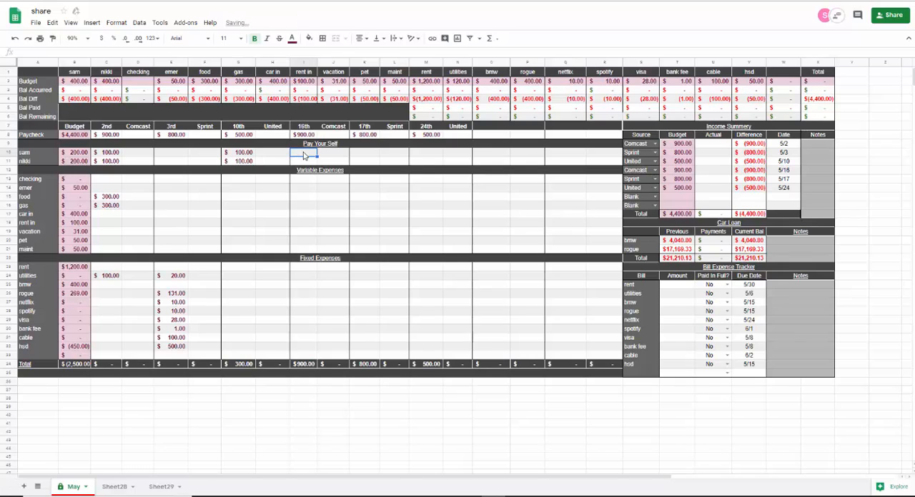
pyautogui.write('100')
pyautogui.press('Return')
pyautogui.write('100')
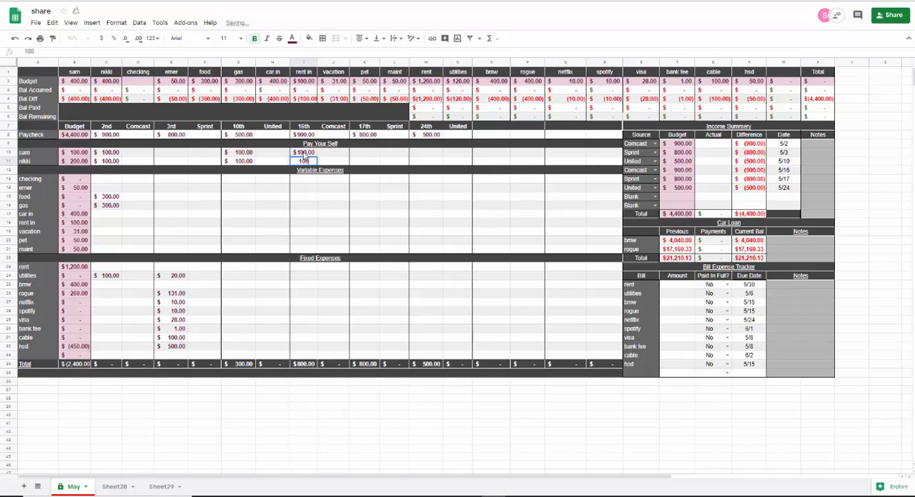
pyautogui.press('Return')
# - Allocate 100 to each person under Pay Your Self from the United paycheck on the 24th
pyautogui.click(420, 153)
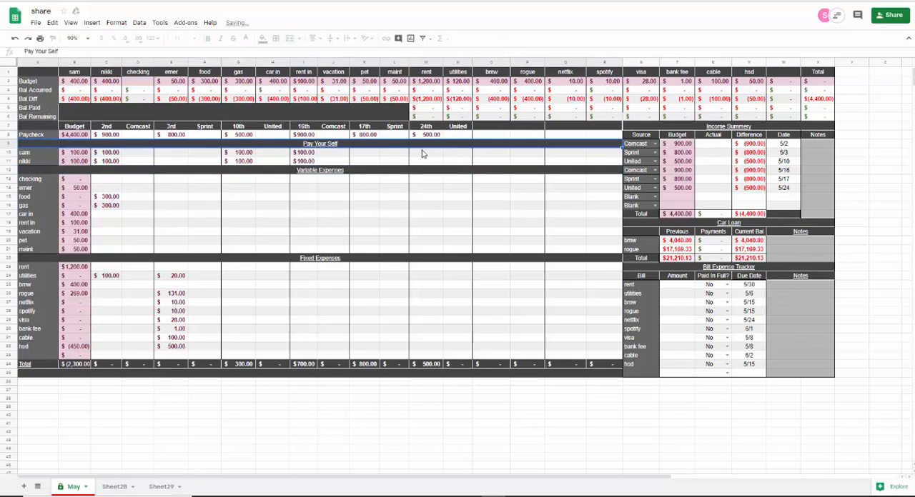
pyautogui.write('100')
pyautogui.press('Return')
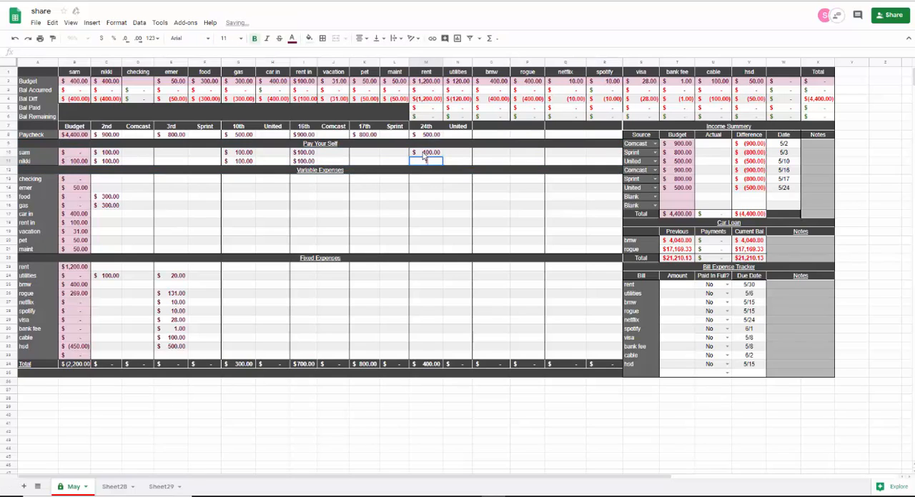
pyautogui.write('100')
pyautogui.press('Tab')
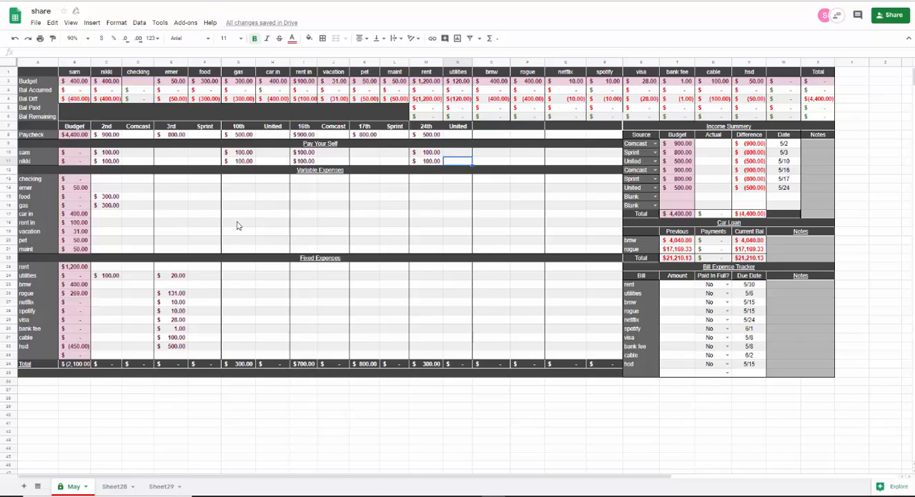
# - Allocate 269 to rogue from the United paycheck on the 10th
pyautogui.click(235, 298)
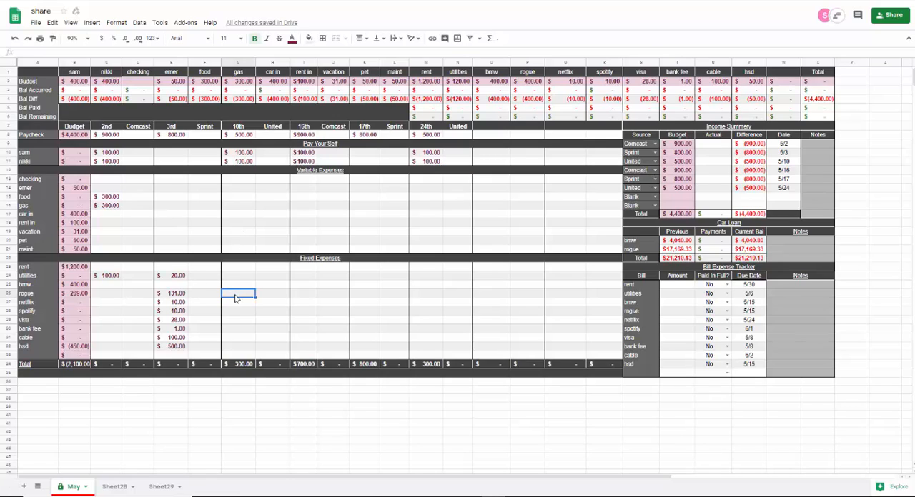
pyautogui.write('269')
pyautogui.press('Return')
pyautogui.click(238, 287)
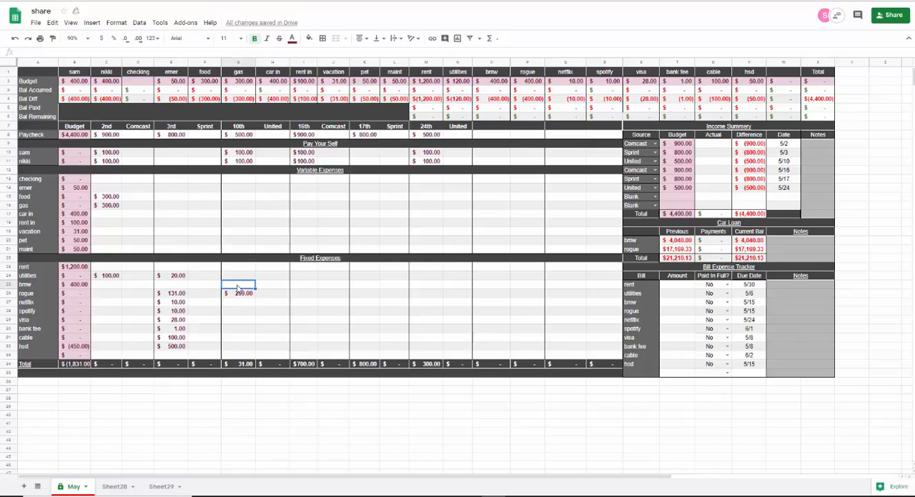
# - Correct the hsd allocation from the Sprint paycheck on the 3rd to 50
pyautogui.click(172, 347)
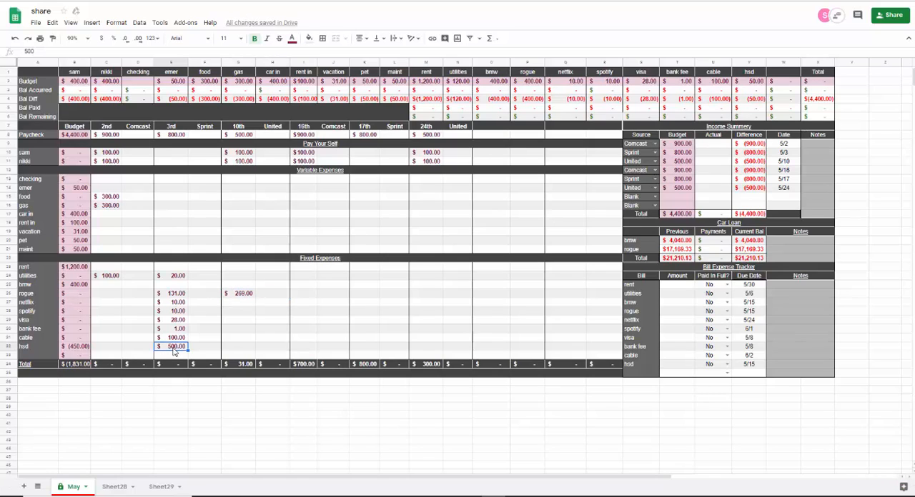
pyautogui.press('Delete')
pyautogui.write('50')
pyautogui.press('Tab')
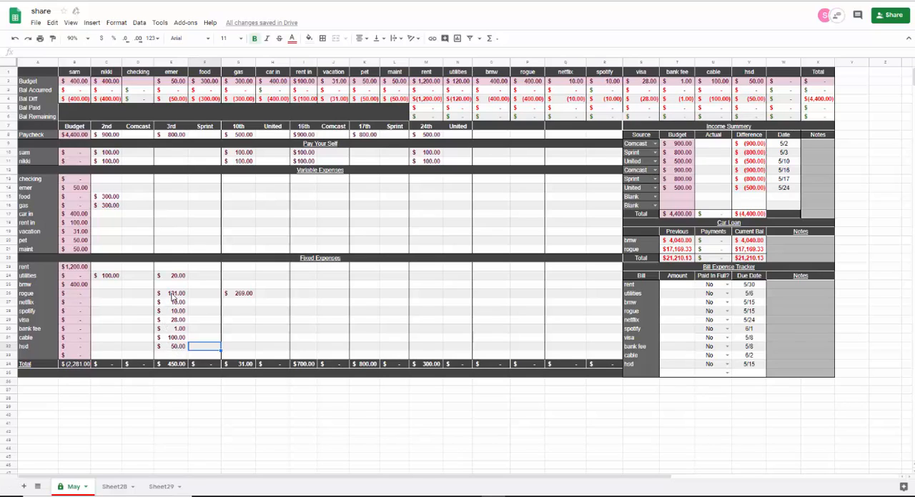
# - Clear the rogue amount from the paycheck on the 10th and allocate the full 400 from the paycheck on the 3rd
pyautogui.click(244, 299)
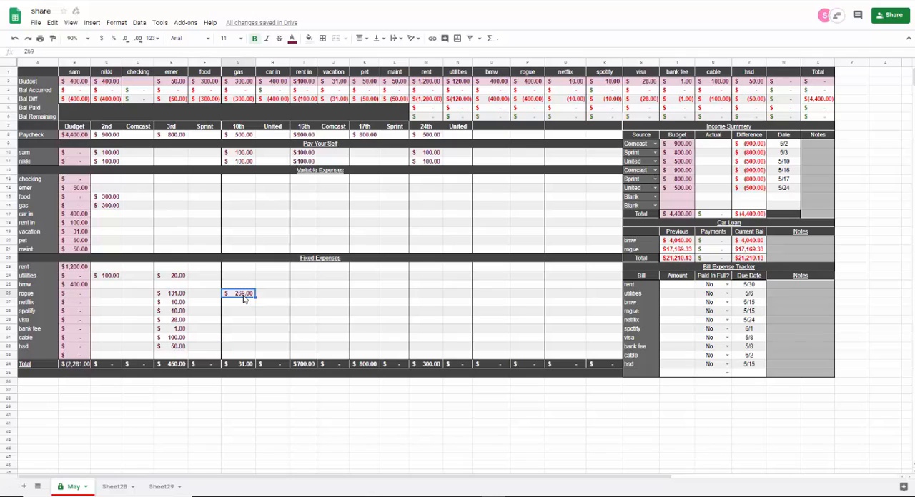
pyautogui.press('Delete')
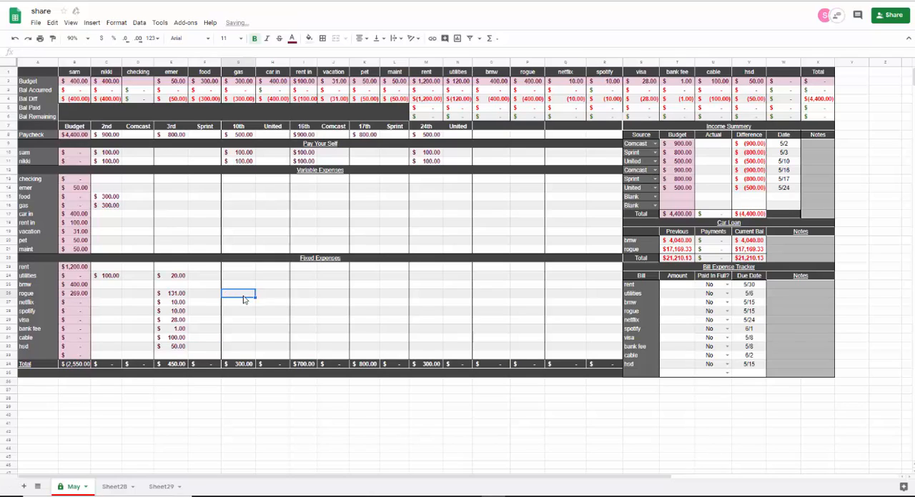
pyautogui.click(172, 296)
pyautogui.press('Delete')
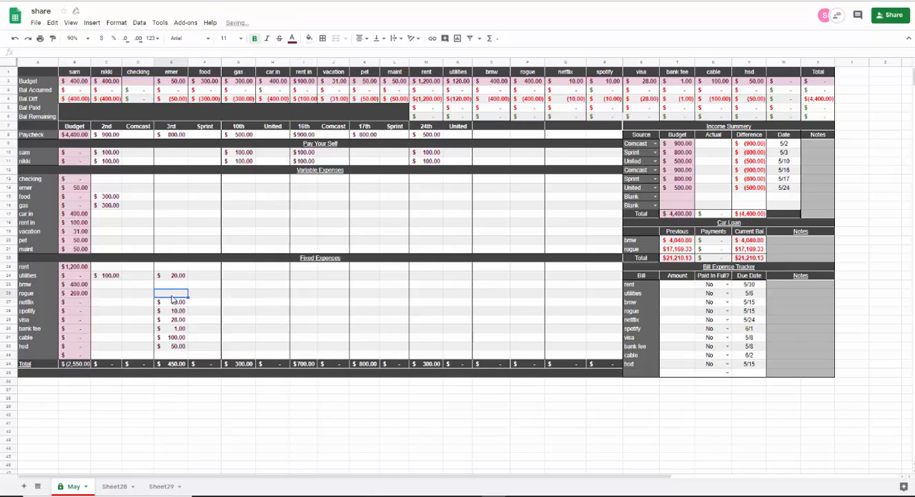
pyautogui.write('400')
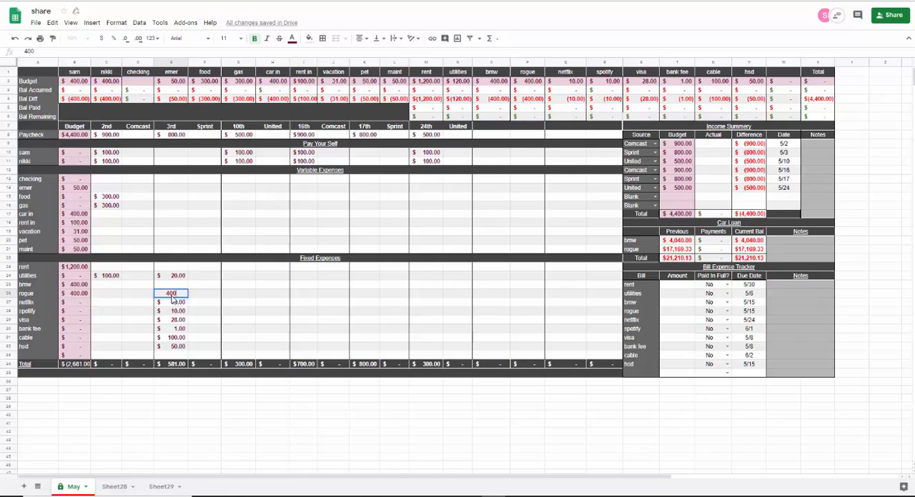
pyautogui.press('Tab')
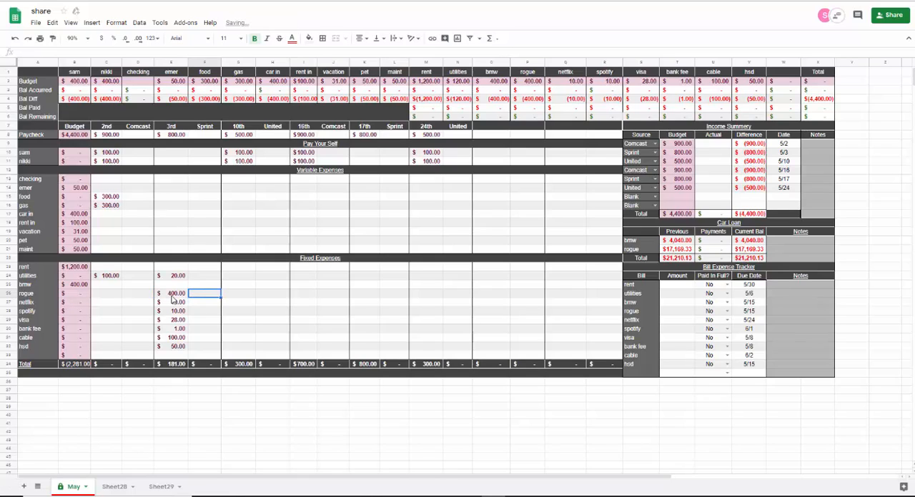
# - Split the bmw payment into 181 from the paycheck on the 3rd and 219 from the paycheck on the 10th
pyautogui.click(173, 287)
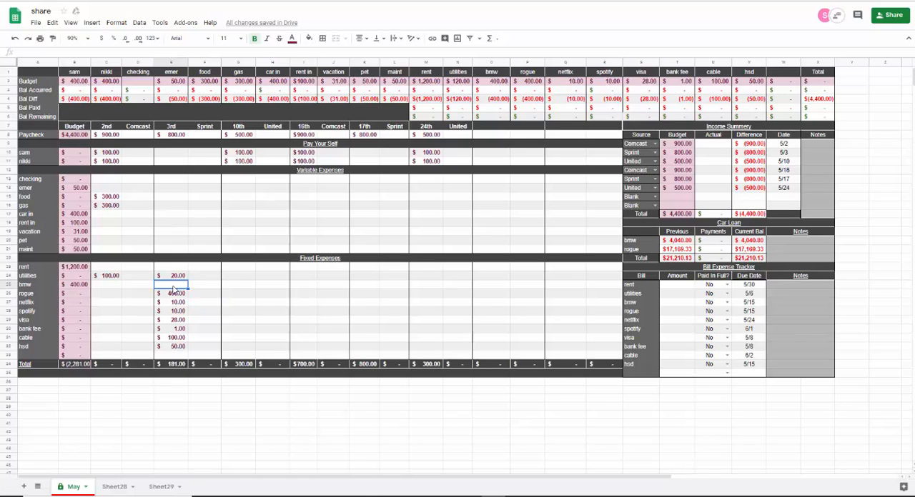
pyautogui.write('181')
pyautogui.press('Tab')
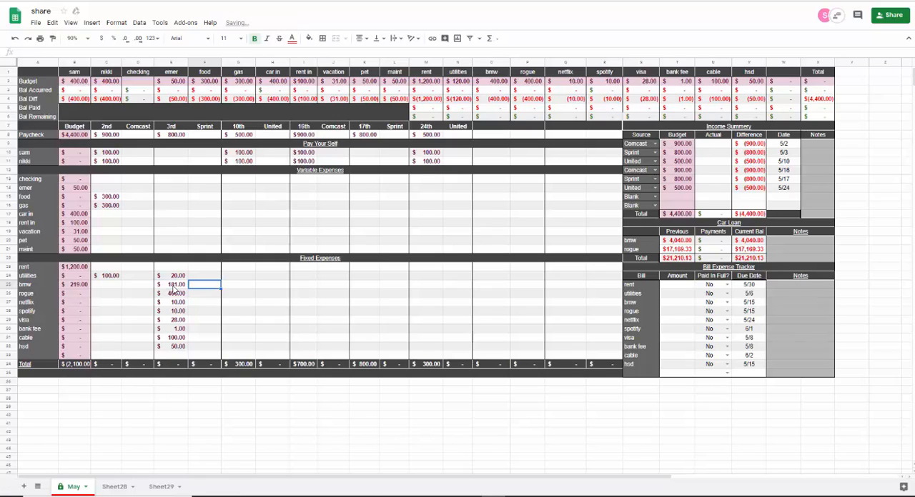
pyautogui.click(236, 287)
pyautogui.write('219')
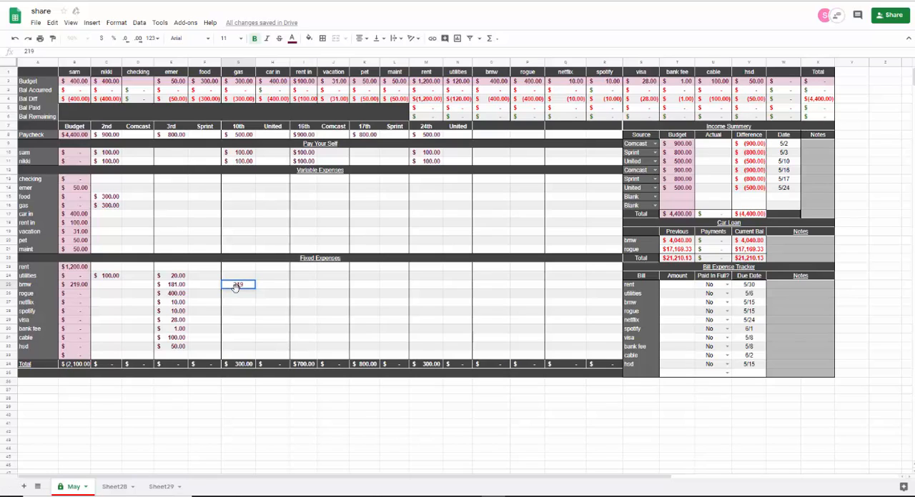
pyautogui.press('Tab')
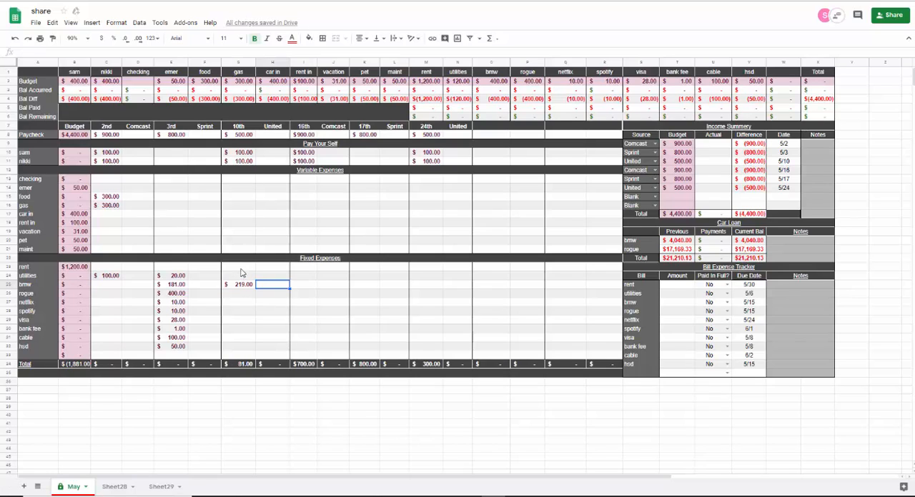
# - Split the rent into 81 from the paycheck on the 10th, 700 from the 16th and 419 from the 17th
pyautogui.click(241, 268)
pyautogui.write('81')
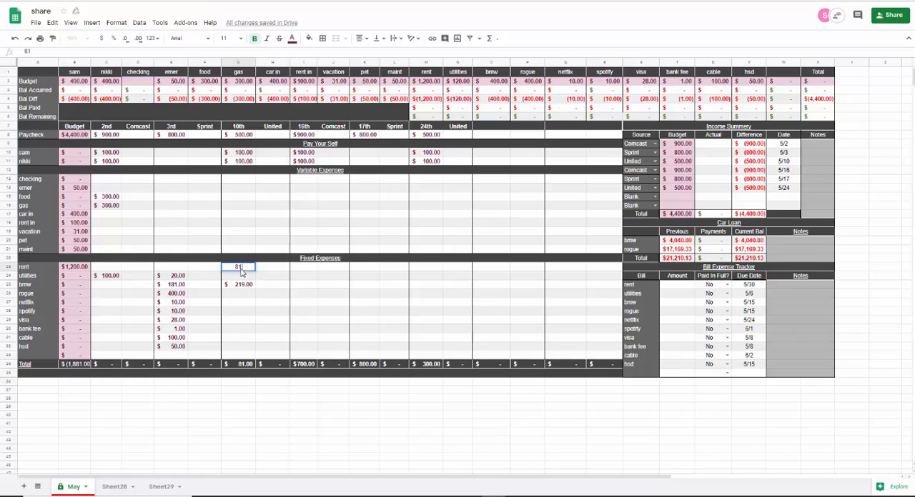
pyautogui.press('Tab')
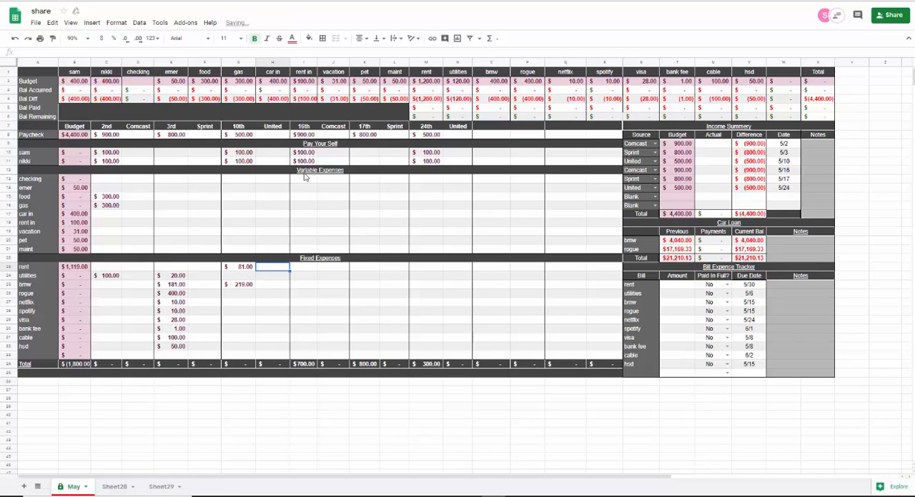
pyautogui.click(308, 270)
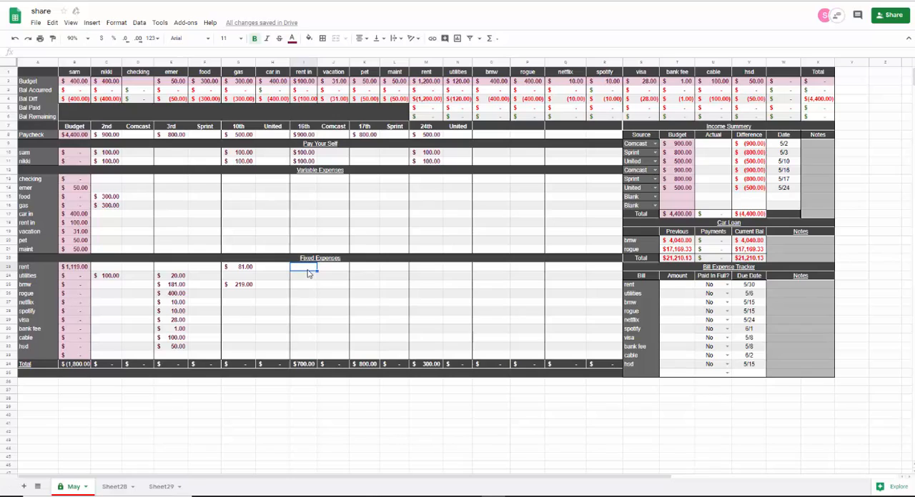
pyautogui.write('700')
pyautogui.press('Tab')
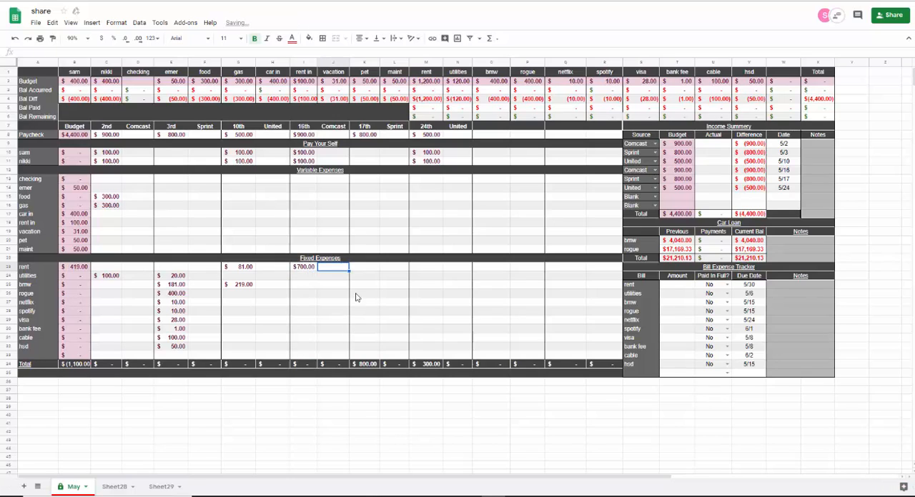
pyautogui.click(364, 270)
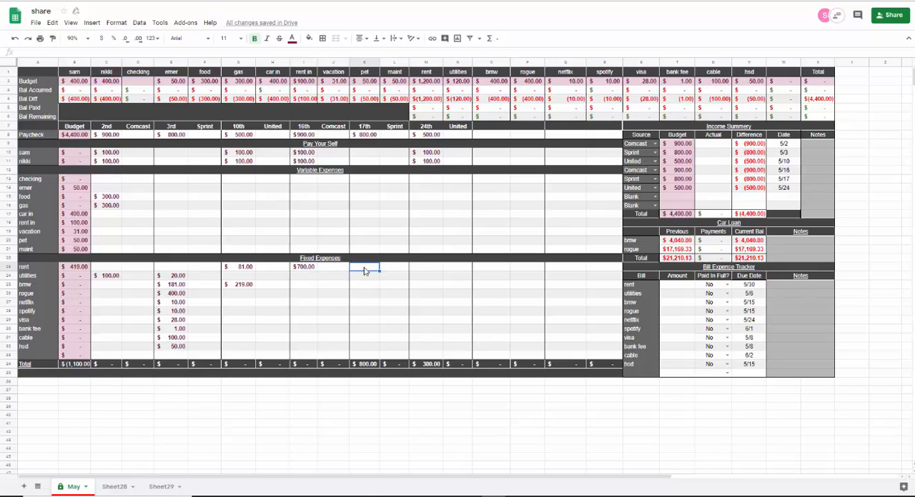
pyautogui.write('419')
pyautogui.press('Tab')
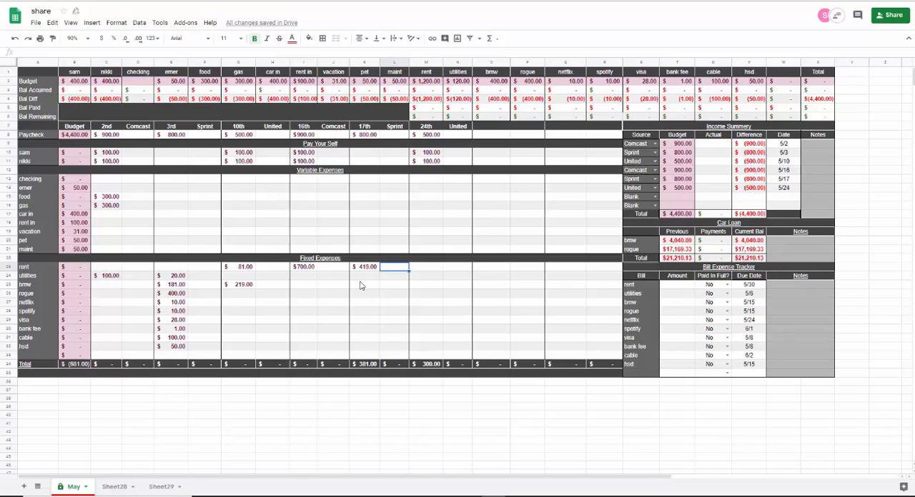
# - Allocate 381 from the paycheck on the 17th to car in
pyautogui.click(365, 215)
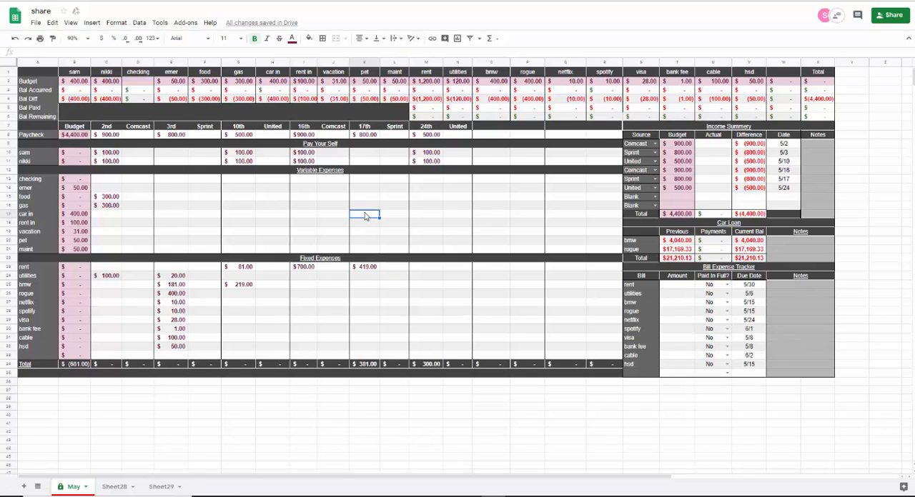
pyautogui.write('4')
pyautogui.write('0')
pyautogui.press('BackSpace')
pyautogui.press('BackSpace')
pyautogui.write('38')
pyautogui.press('Tab')
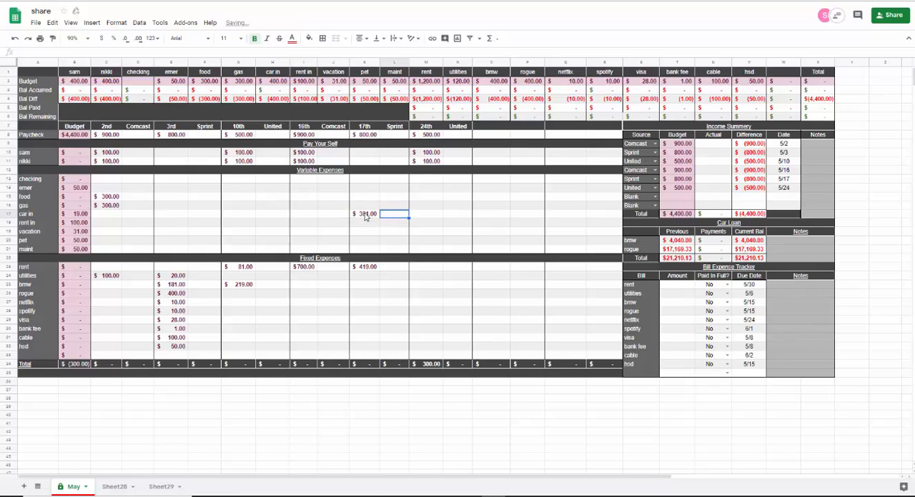
pyautogui.click(420, 216)
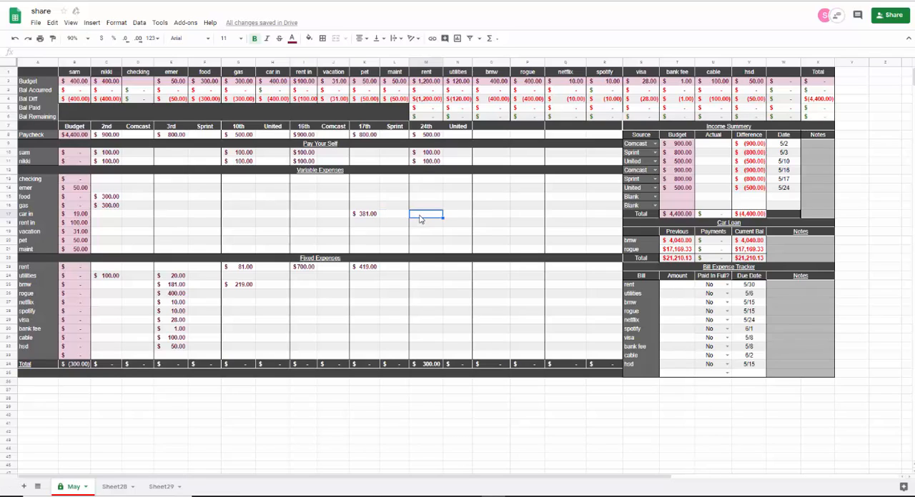
pyautogui.write('19')
pyautogui.press('BackSpace')
pyautogui.press('Tab')
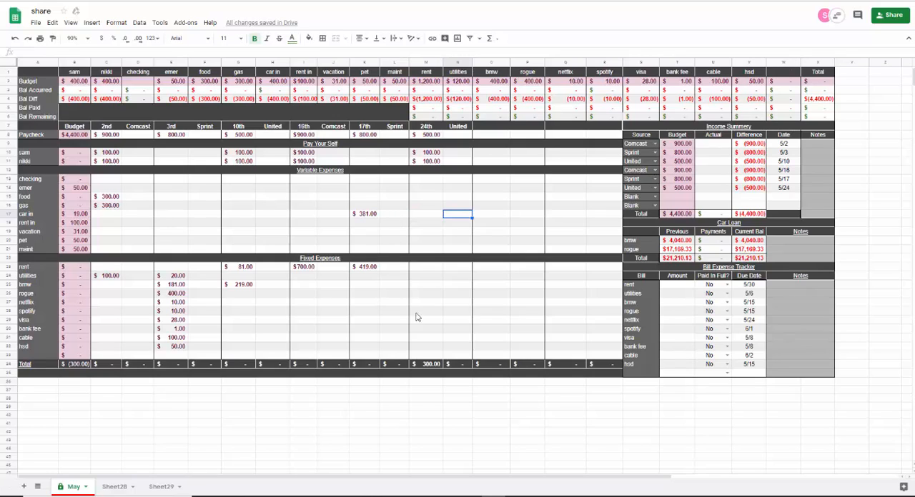
pyautogui.click(425, 63)
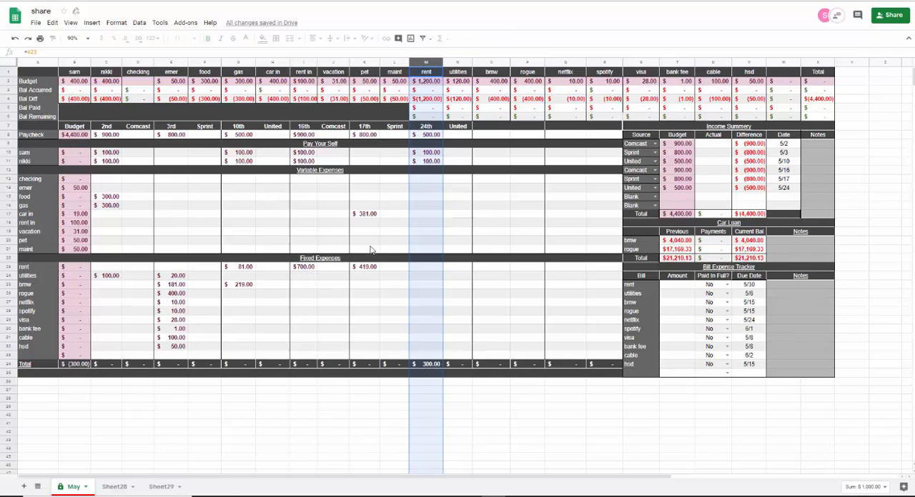
# - Allocate 50 to emer and 19 to car in from the budgeted paycheck on the 24th
pyautogui.click(424, 190)
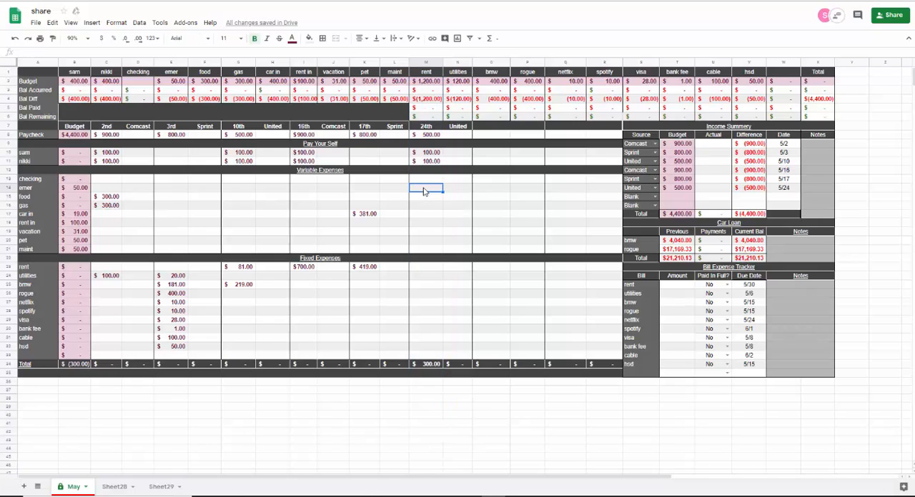
pyautogui.write('50')
pyautogui.press('Return')
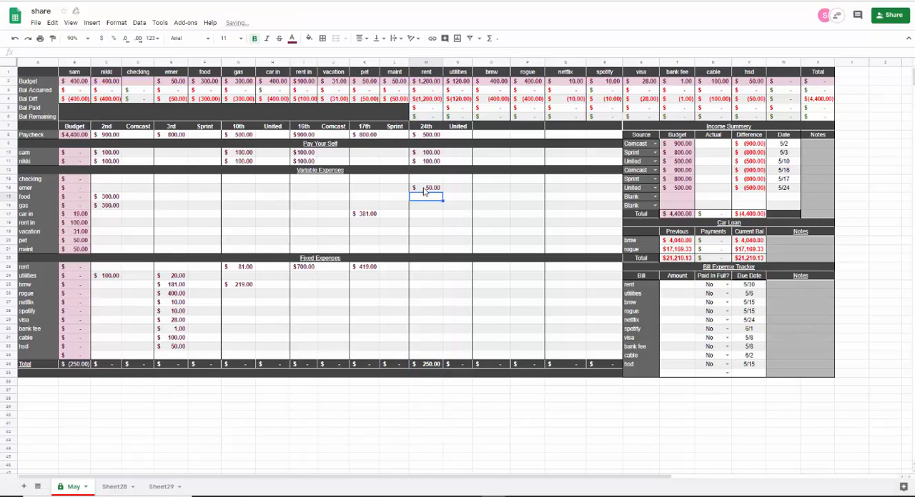
pyautogui.press('Down')
pyautogui.press('Down')
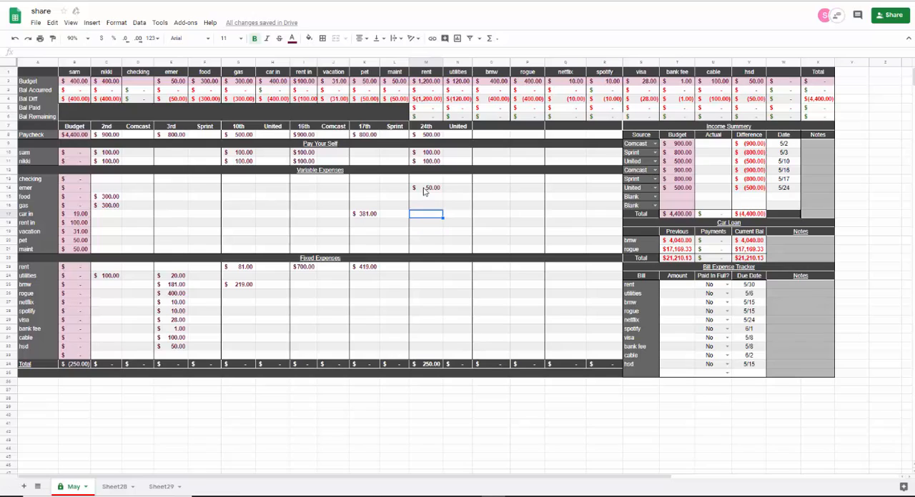
pyautogui.write('19')
pyautogui.press('Return')
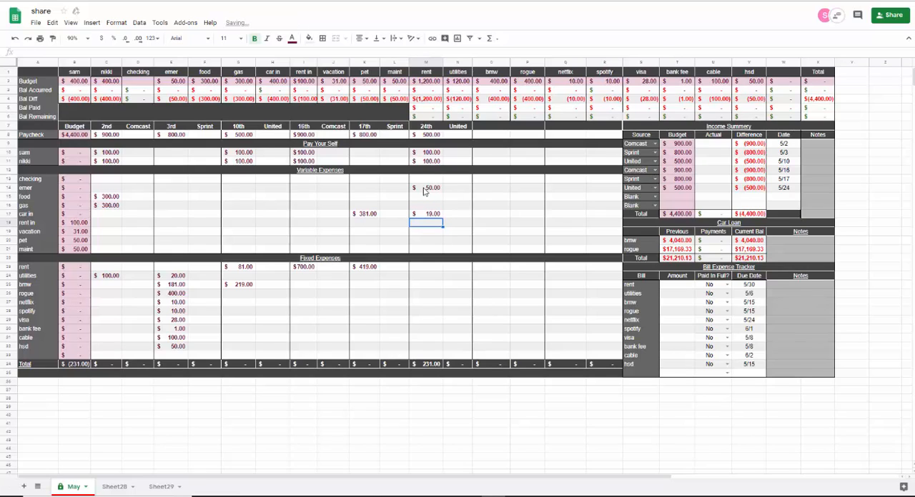
# - Allocate 100 to rent in, 31 to vacation, 50 to pet and 50 to maint from the paycheck on the 24th
pyautogui.write('100')
pyautogui.press('Return')
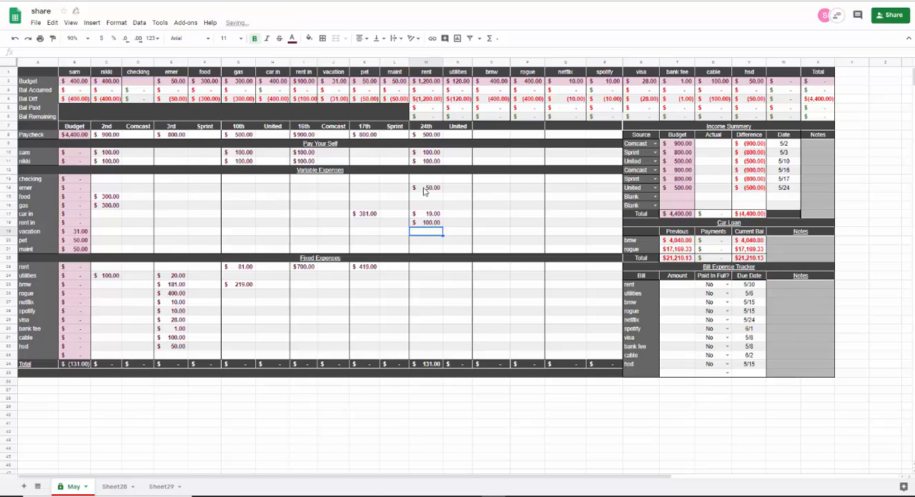
pyautogui.write('31')
pyautogui.press('Return')
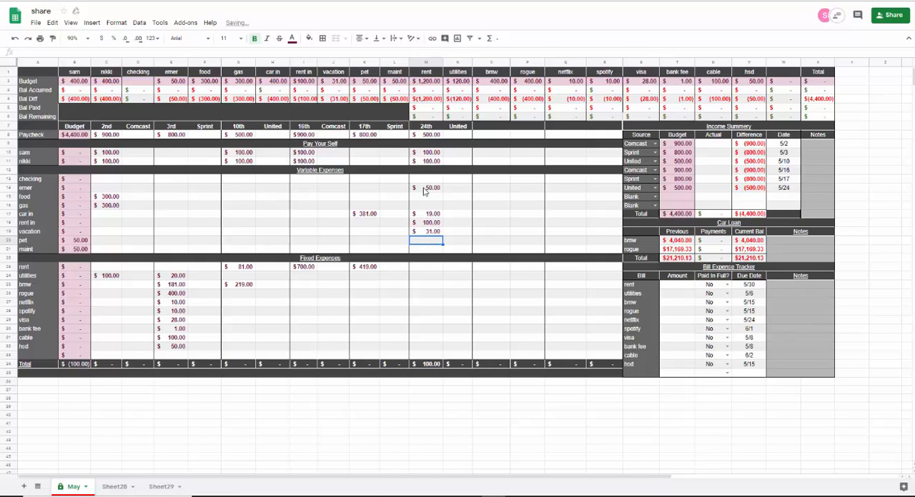
pyautogui.write('50')
pyautogui.press('Return')
pyautogui.write('5')
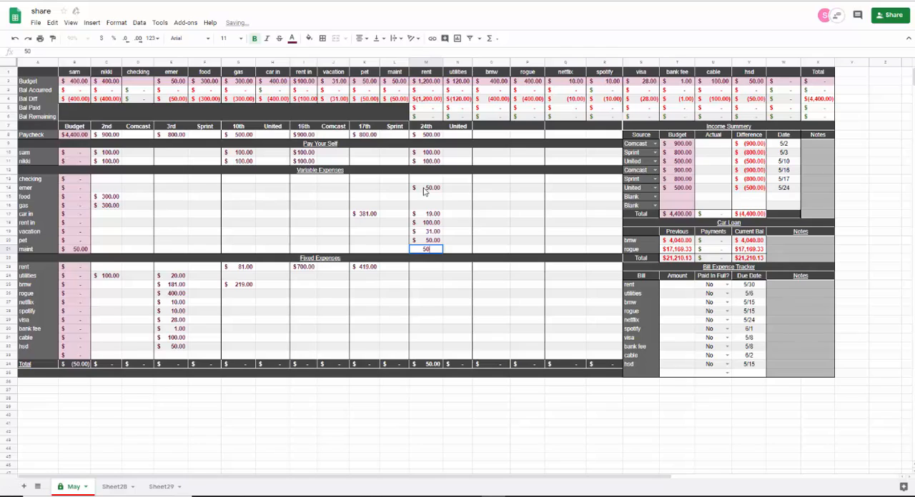
pyautogui.write('0')
pyautogui.press('Tab')
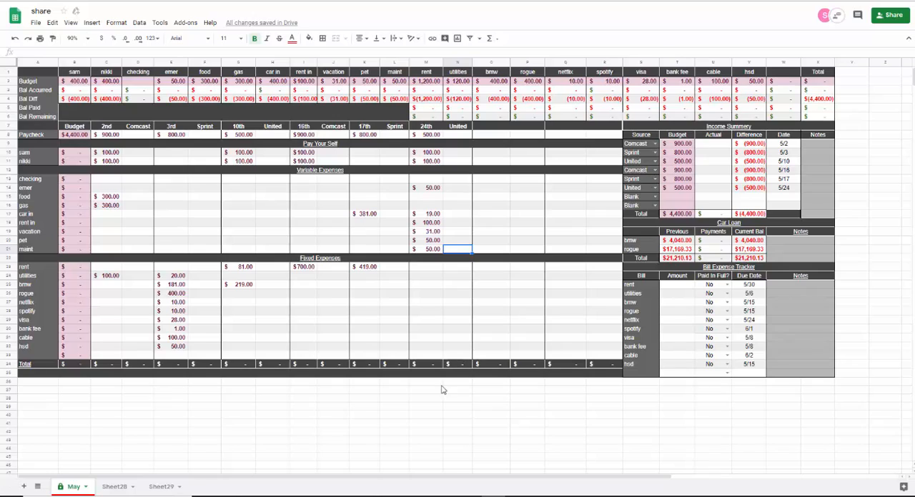
# - Record 1100 as the actual Comcast income for 5/2 and allocate 100 of it to the first Pay Your Self row
pyautogui.click(717, 145)
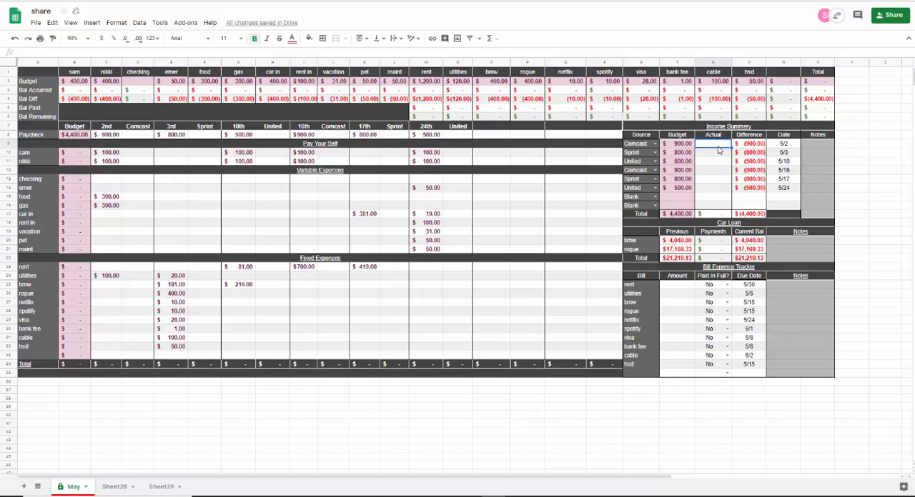
pyautogui.write('1100')
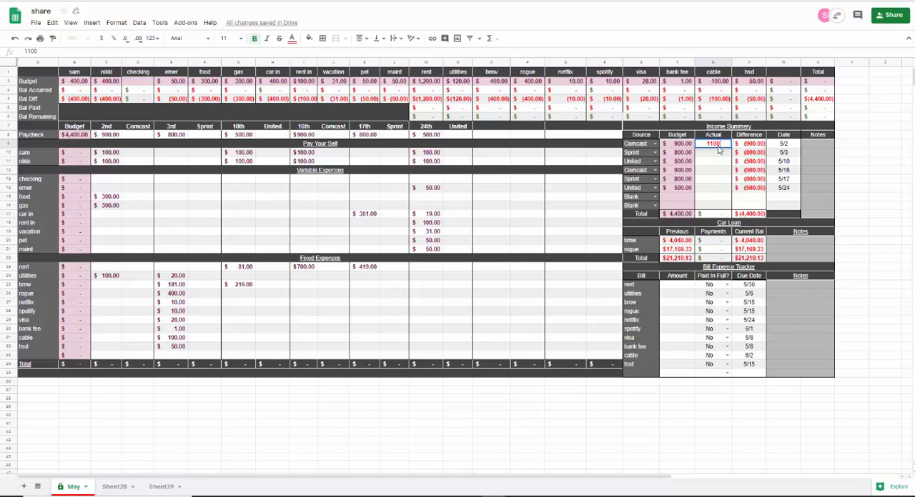
pyautogui.press('Tab')
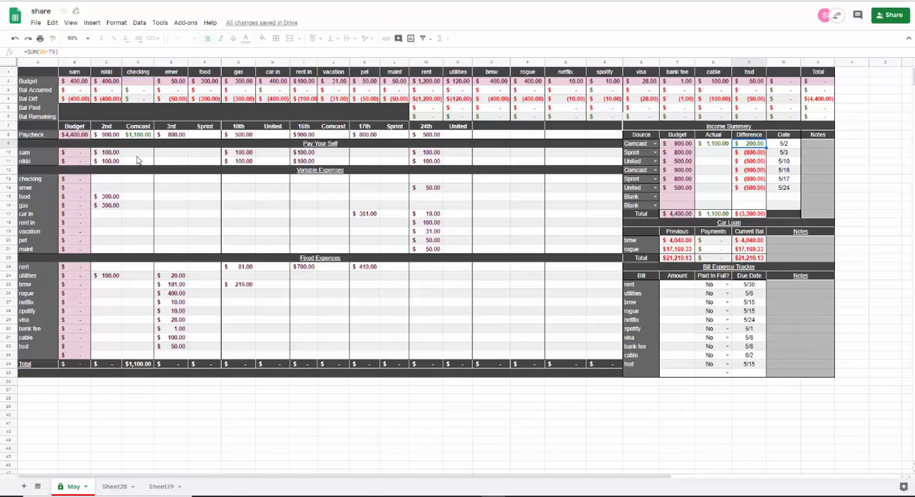
pyautogui.click(141, 156)
pyautogui.write('100')
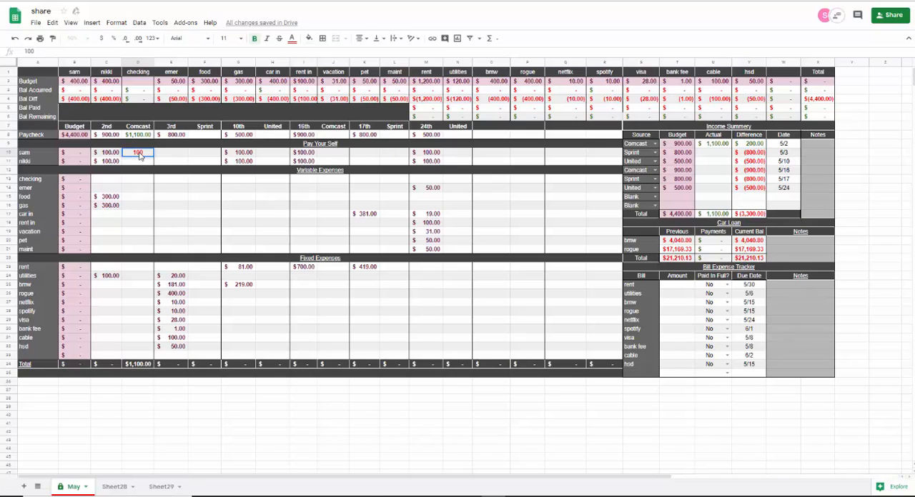
pyautogui.press('Tab')
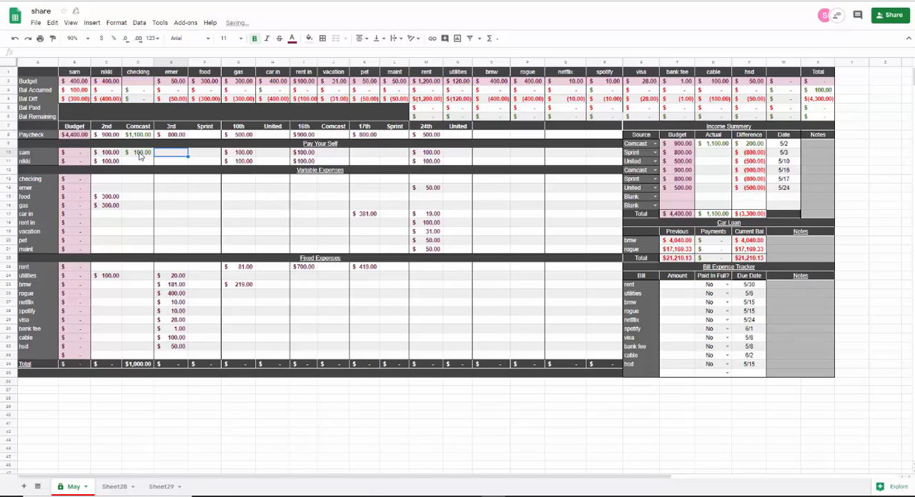
# - Allocate 300 to food and 300 to gas from the actual Comcast paycheck on the 2nd
pyautogui.click(130, 200)
pyautogui.write('300')
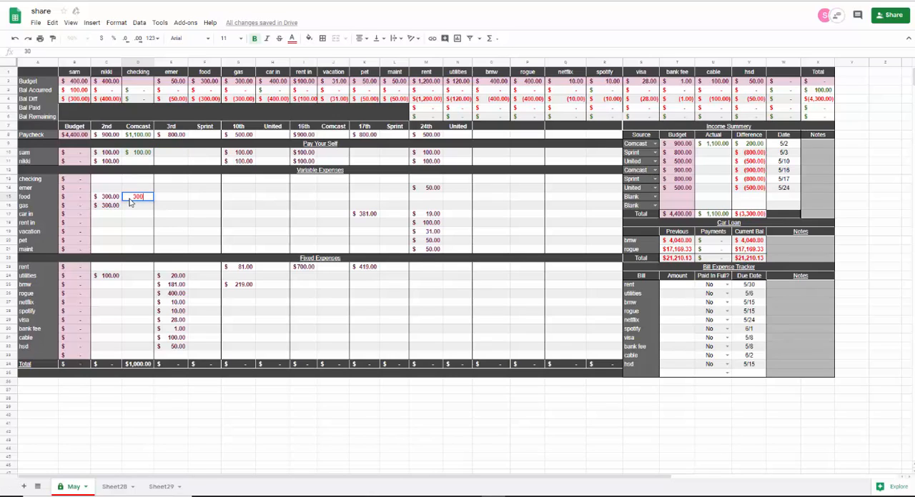
pyautogui.press('Return')
pyautogui.write('300')
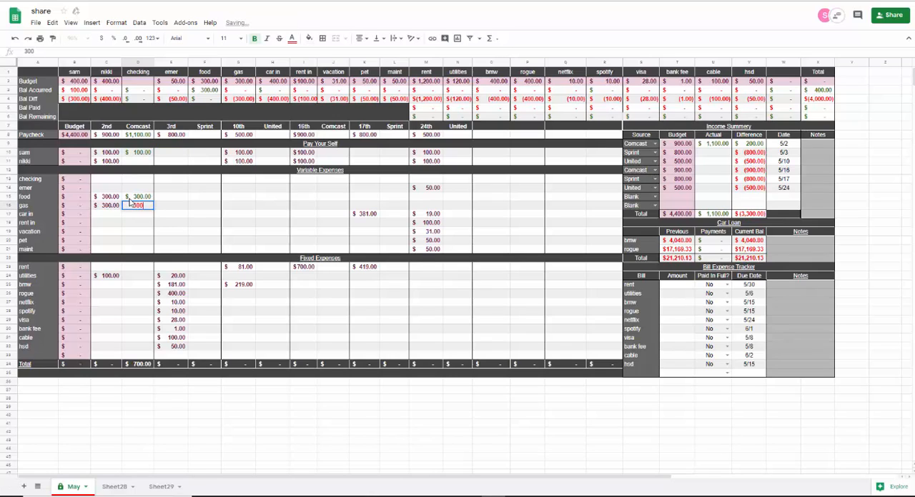
pyautogui.press('Return')
# - Allocate 100 to utilities and 300 to the second Pay Your Self row from the actual Comcast paycheck on the 2nd
pyautogui.press('Down')
pyautogui.press('Down')
pyautogui.press('Down')
pyautogui.press('Down')
pyautogui.press('Down')
pyautogui.press('Down')
pyautogui.press('Down')
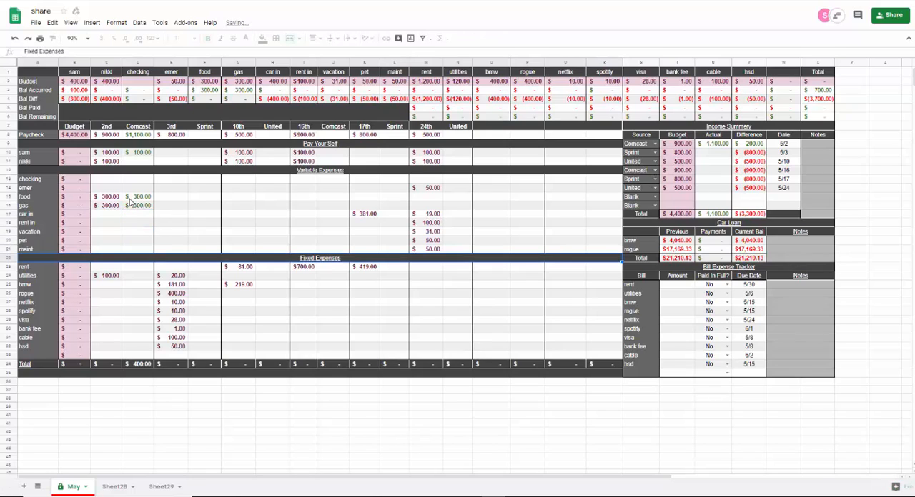
pyautogui.write('100')
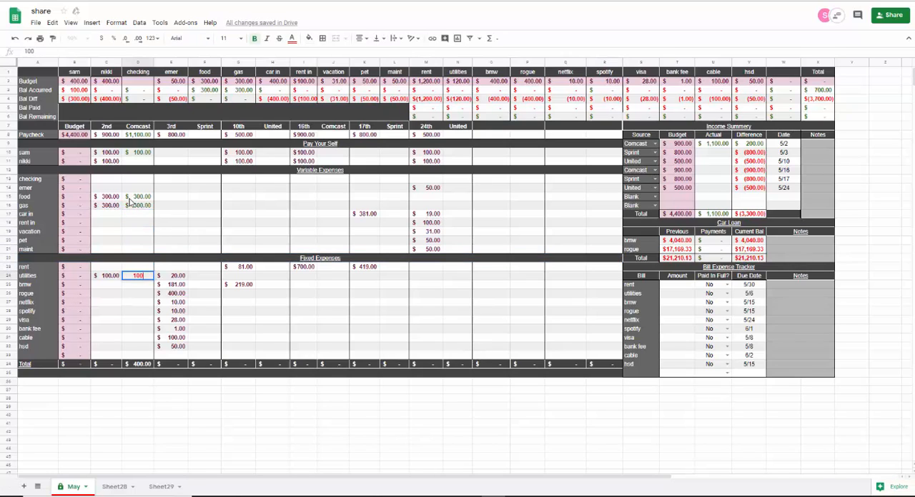
pyautogui.press('Return')
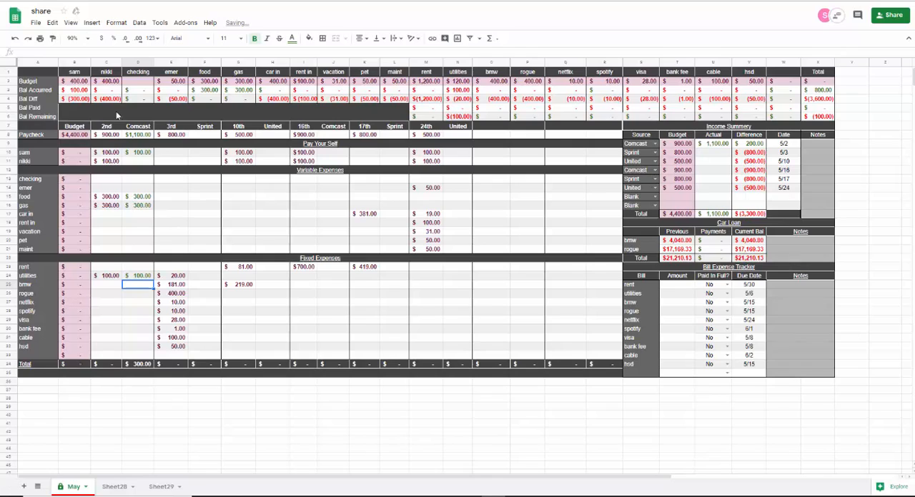
pyautogui.click(131, 162)
pyautogui.write('300')
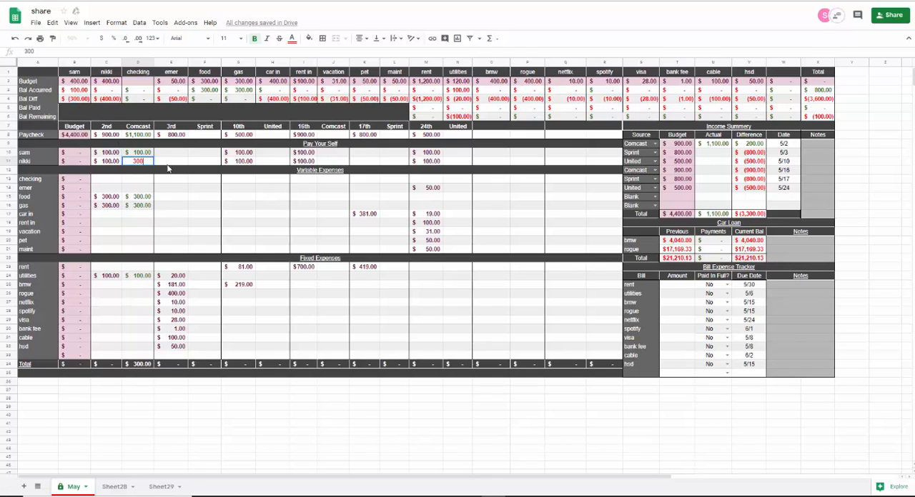
pyautogui.press('Tab')
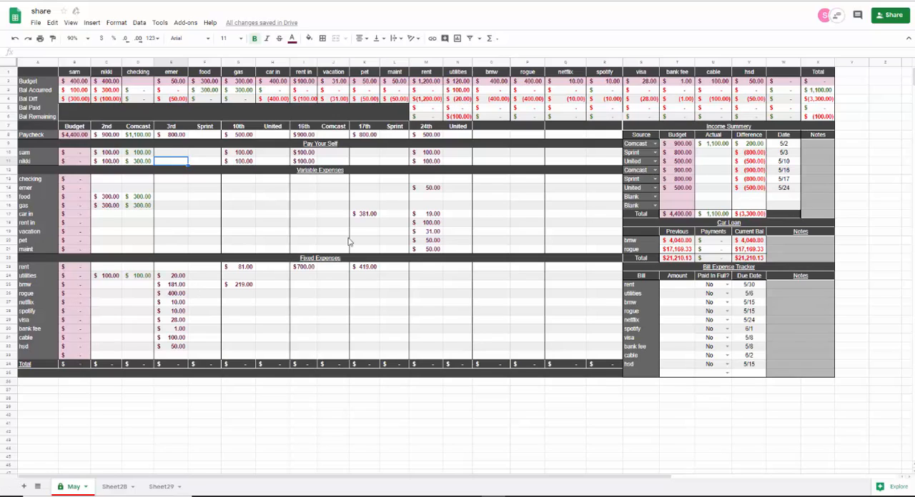
# - Record the actual income as 800.25 for Sprint on 5/3 and 475 for United on 5/10
pyautogui.click(713, 154)
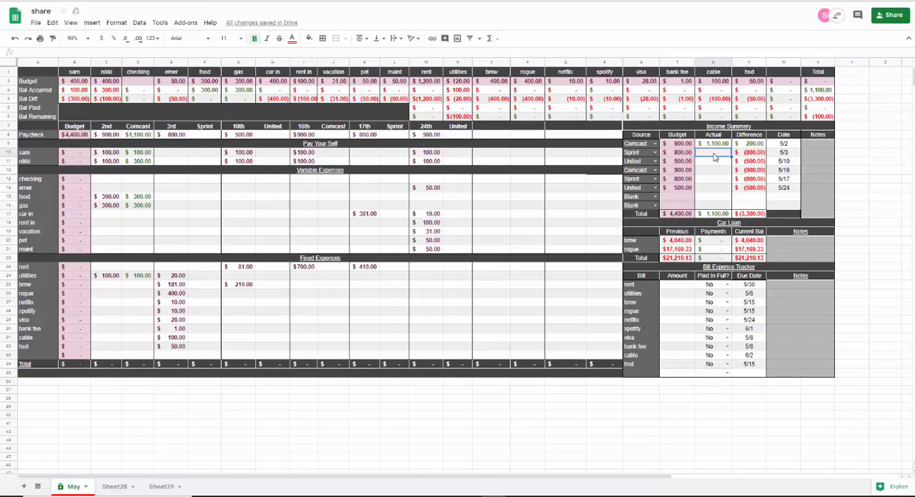
pyautogui.write('800.25')
pyautogui.press('Return')
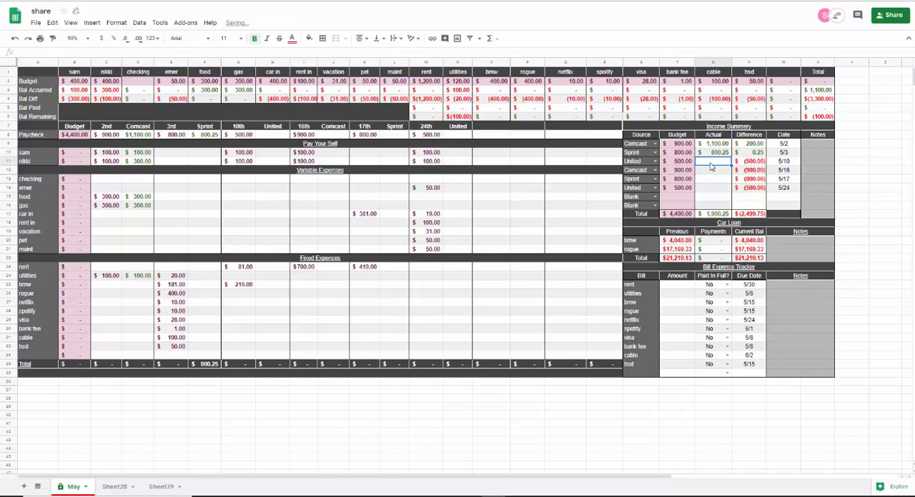
pyautogui.write('425')
pyautogui.press('BackSpace')
pyautogui.press('BackSpace')
pyautogui.write('7')
pyautogui.press('Tab')
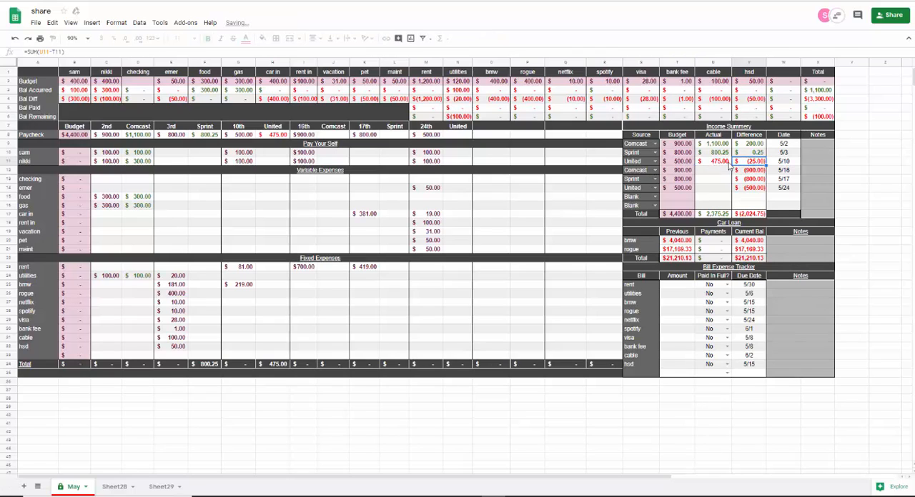
# - Record the actual income as 900.01 for Comcast on 5/16 and 801.25 for Sprint on 5/17
pyautogui.click(706, 171)
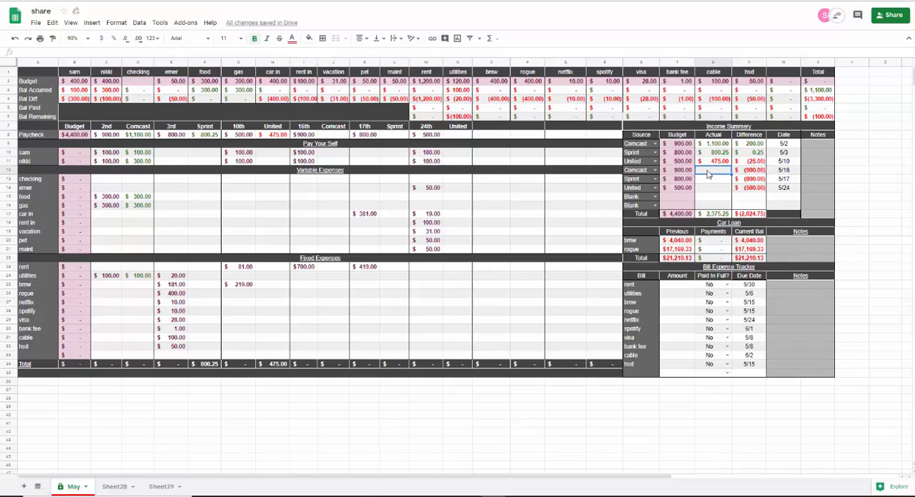
pyautogui.write('900.01')
pyautogui.press('Return')
pyautogui.write('8')
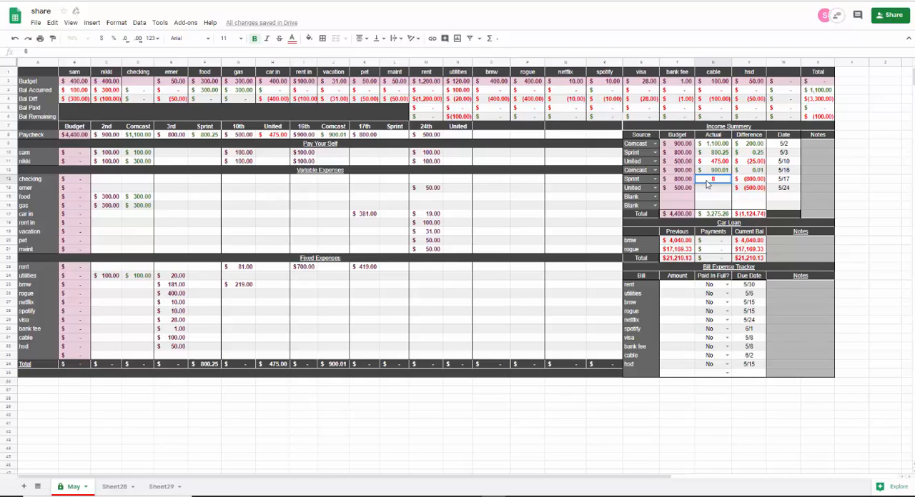
pyautogui.write('01.25')
# - Record 497.36 as the actual United income for 5/24
pyautogui.click(718, 189)
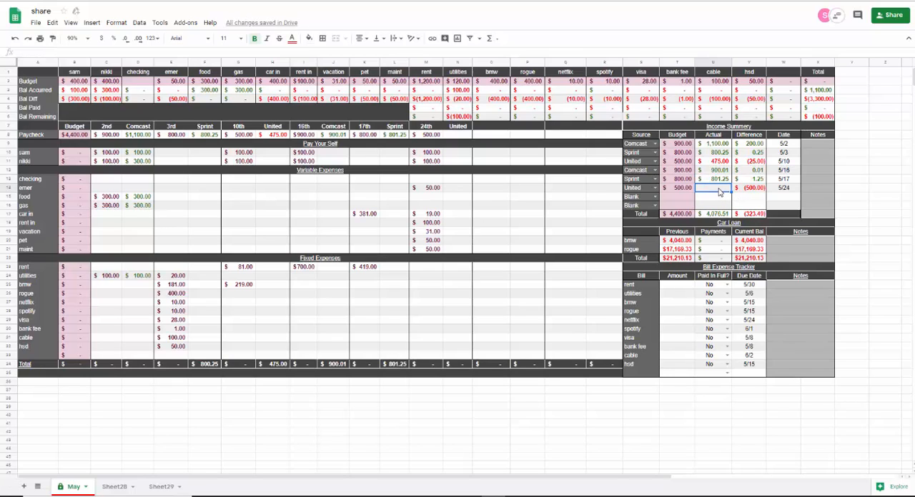
pyautogui.write('497.36')
pyautogui.press('Tab')
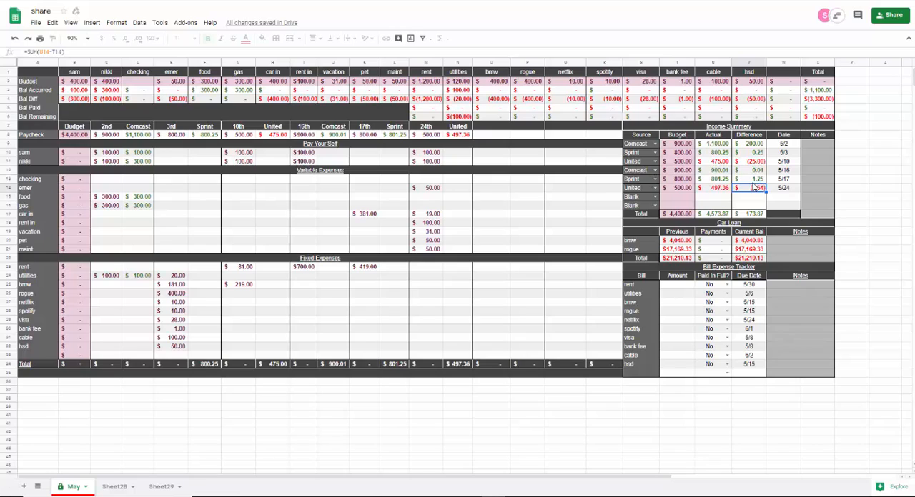
pyautogui.click(753, 198)
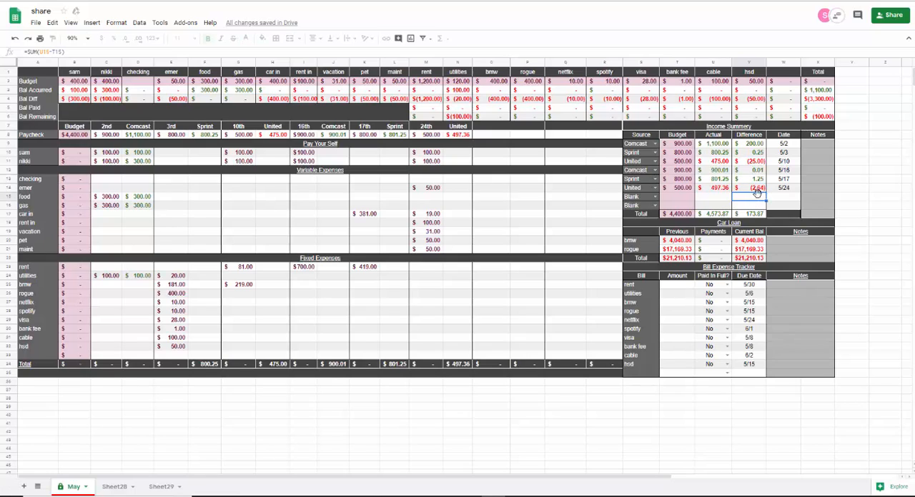
pyautogui.click(730, 199)
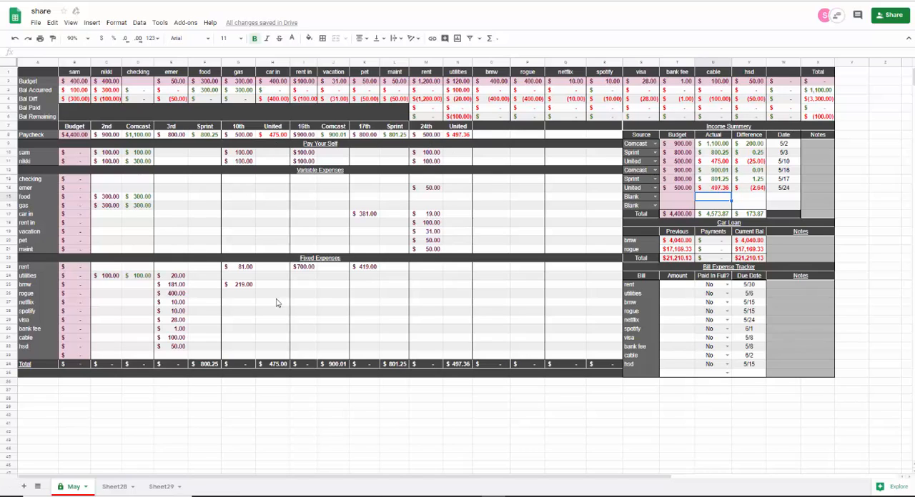
# - Allocate 20 to utilities, 181 to bmw, 400 to rogue and 10 to netflix from the actual Sprint paycheck on the 3rd
pyautogui.click(202, 277)
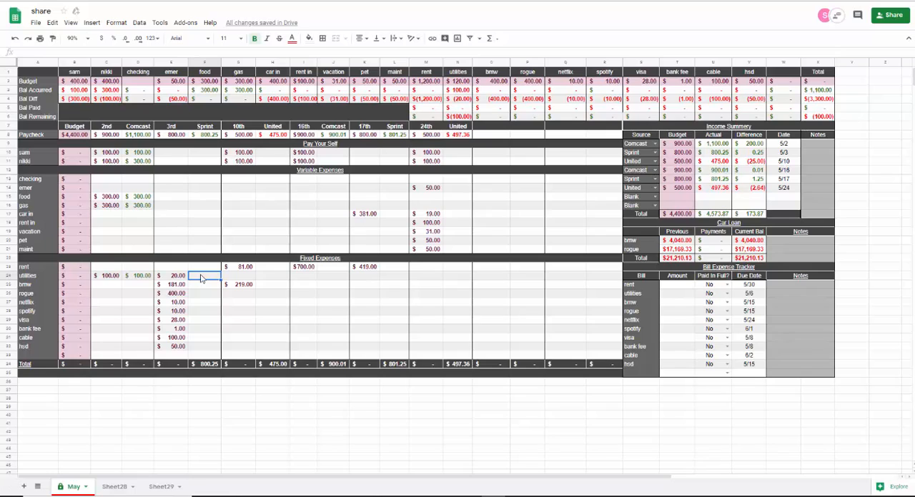
pyautogui.write('20')
pyautogui.press('Return')
pyautogui.write('181')
pyautogui.press('Return')
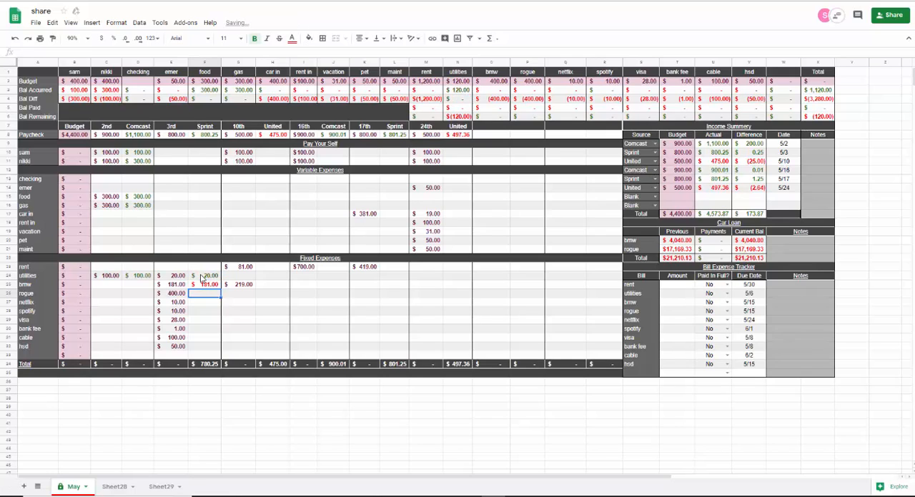
pyautogui.write('400')
pyautogui.press('Return')
pyautogui.write('10')
pyautogui.press('Return')
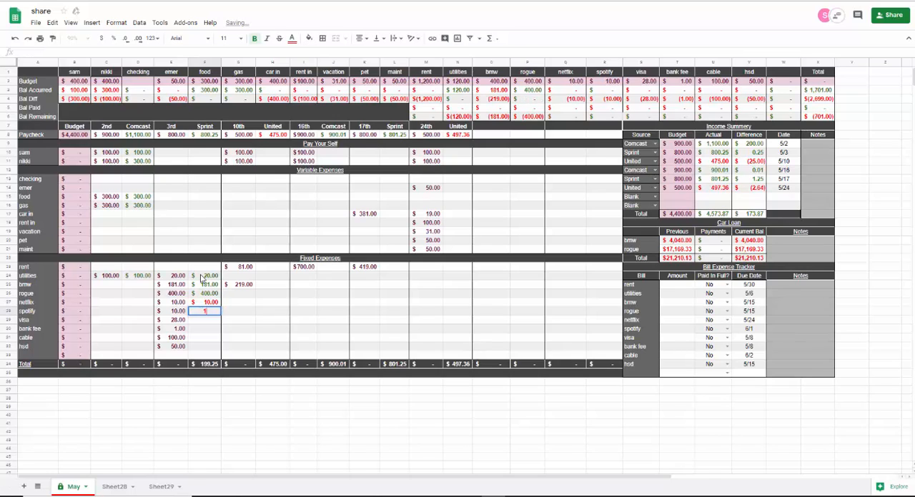
# - Allocate 10 to spotify, 28 to visa, 1 to bank fee, 100 to cable and 50 to hsd from the actual Sprint paycheck on the 3rd
pyautogui.write('10')
pyautogui.press('Return')
pyautogui.write('28')
pyautogui.press('Return')
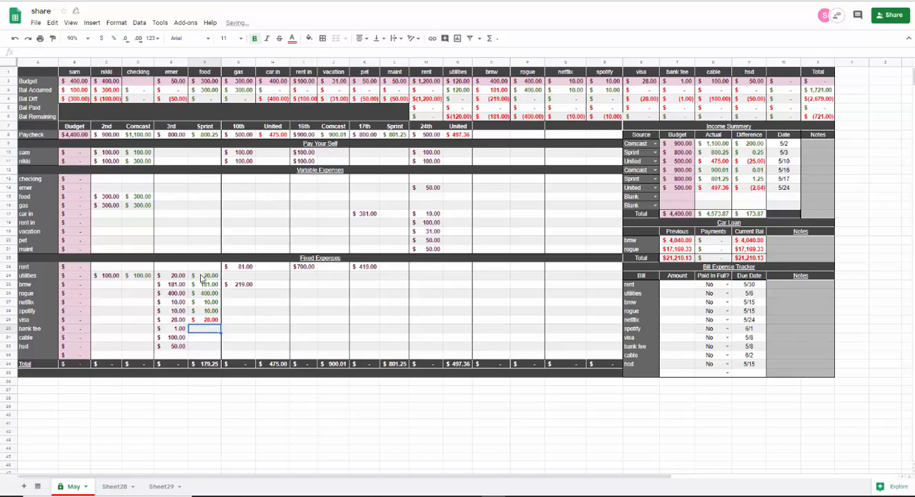
pyautogui.write('1')
pyautogui.press('Return')
pyautogui.write('100')
pyautogui.press('Return')
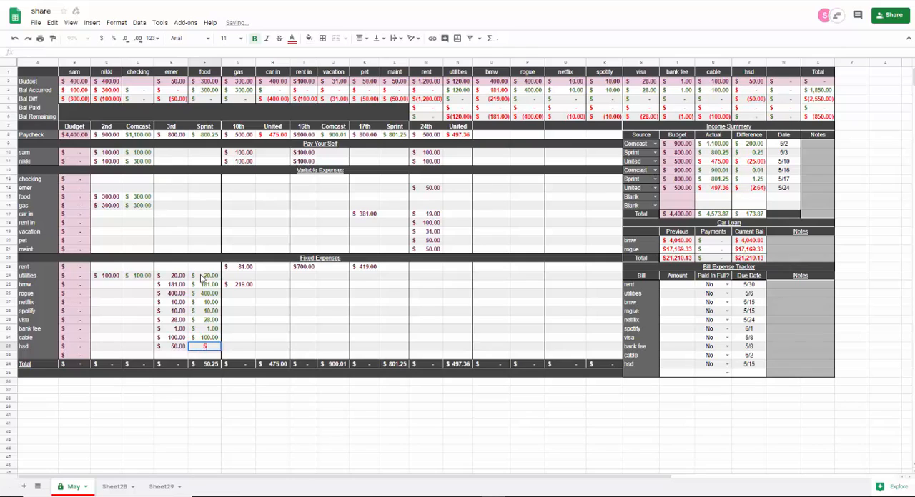
pyautogui.write('50')
pyautogui.press('Tab')
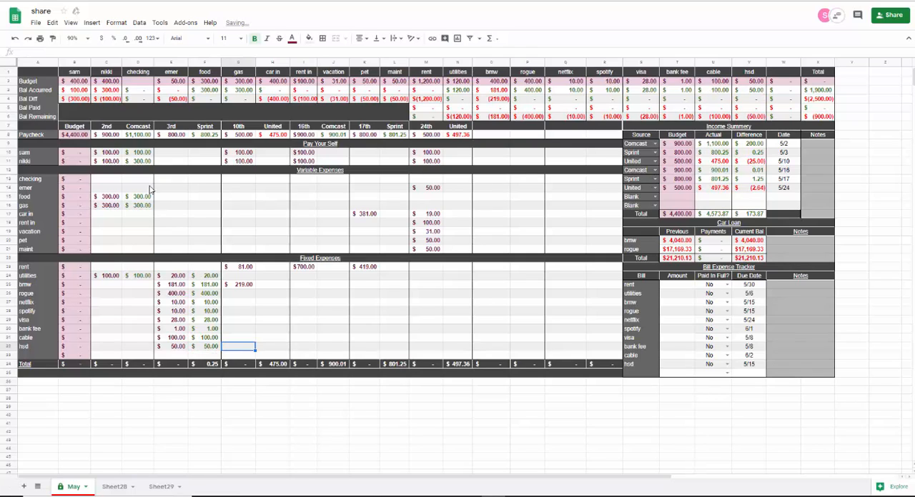
# - Put 0.25 of the actual Sprint paycheck on the 3rd into checking
pyautogui.click(204, 183)
pyautogui.write('.25')
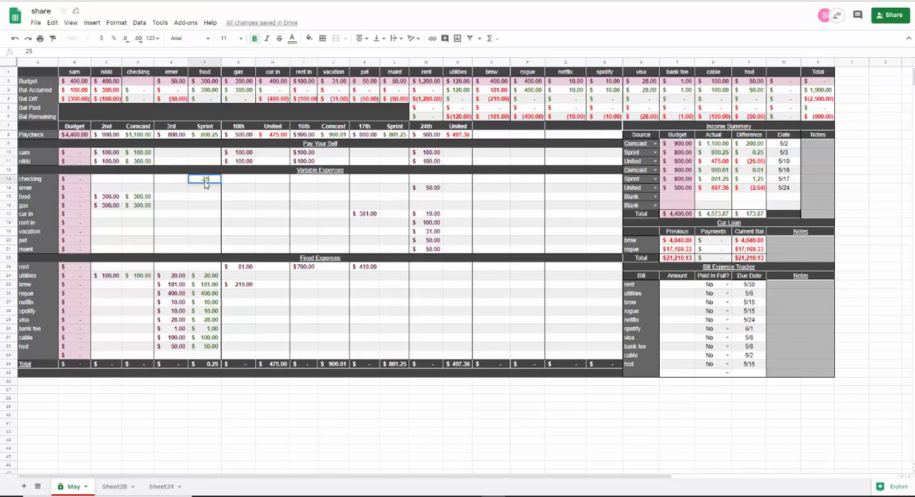
pyautogui.press('Tab')
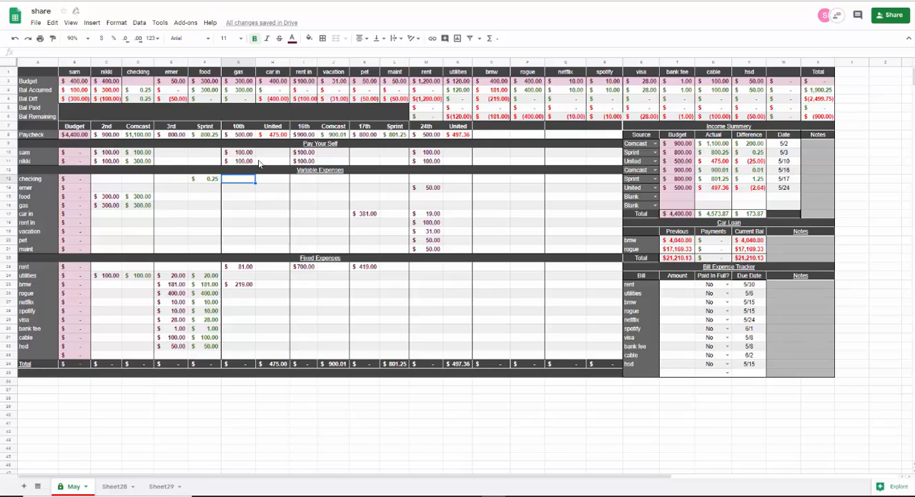
# - Allocate 100 to each of the two Pay Your Self rows from the actual United paycheck on the 10th
pyautogui.click(265, 154)
pyautogui.write('100')
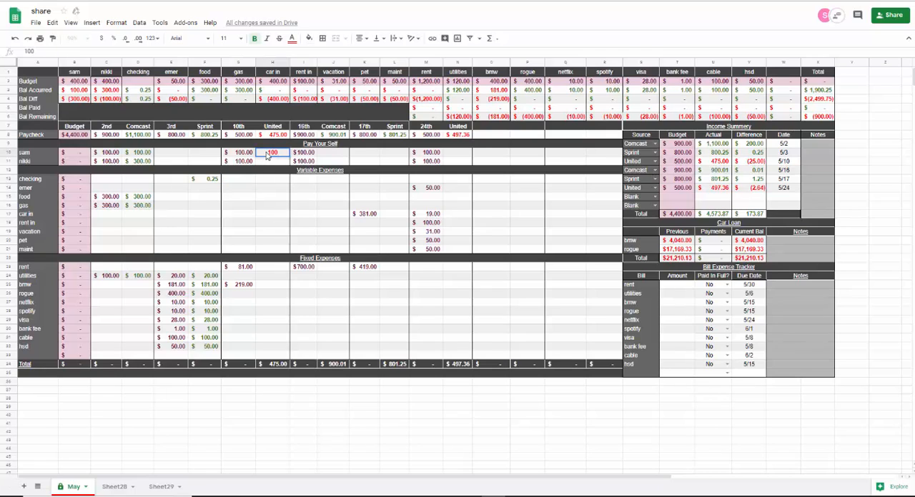
pyautogui.press('Return')
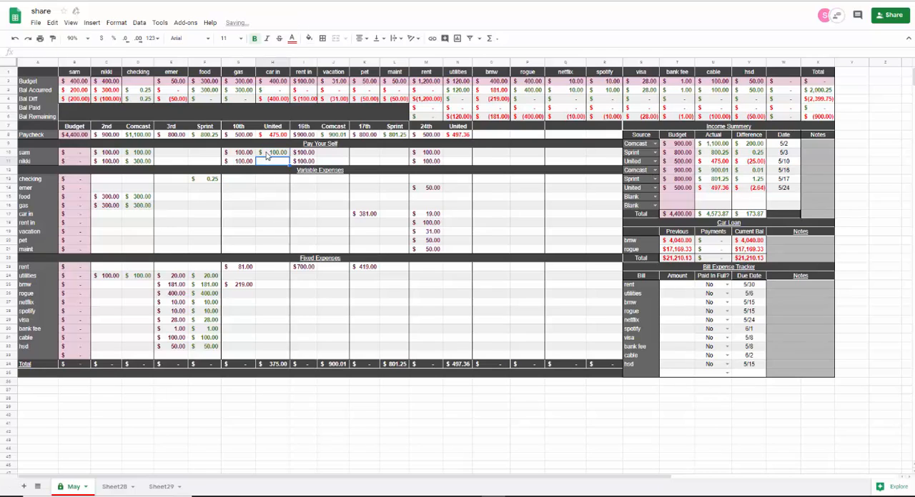
pyautogui.press('Down')
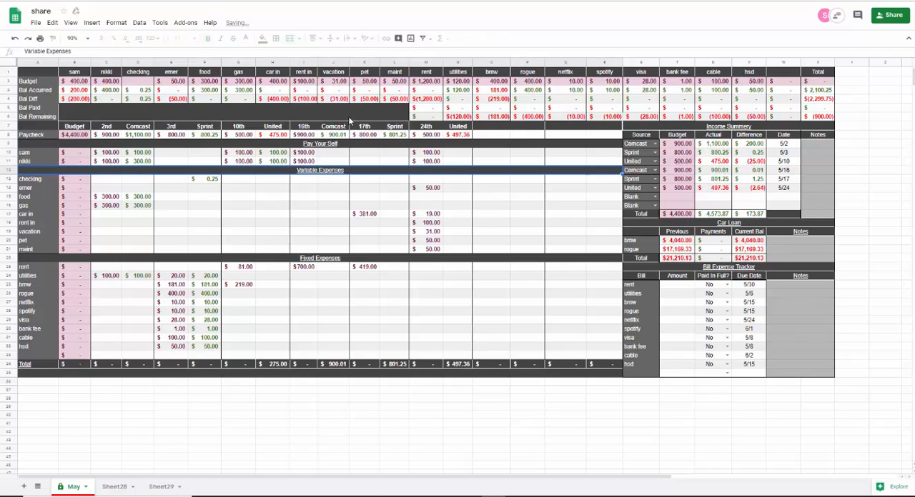
# - Allocate 81 to rent and 219 to bmw from the actual United paycheck on the 10th
pyautogui.click(275, 269)
pyautogui.write('81')
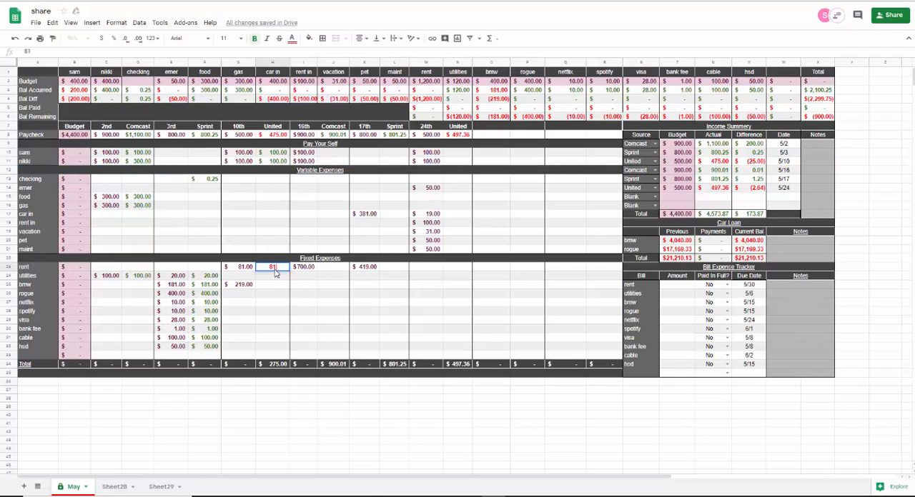
pyautogui.press('Return')
pyautogui.press('Down')
pyautogui.write('219')
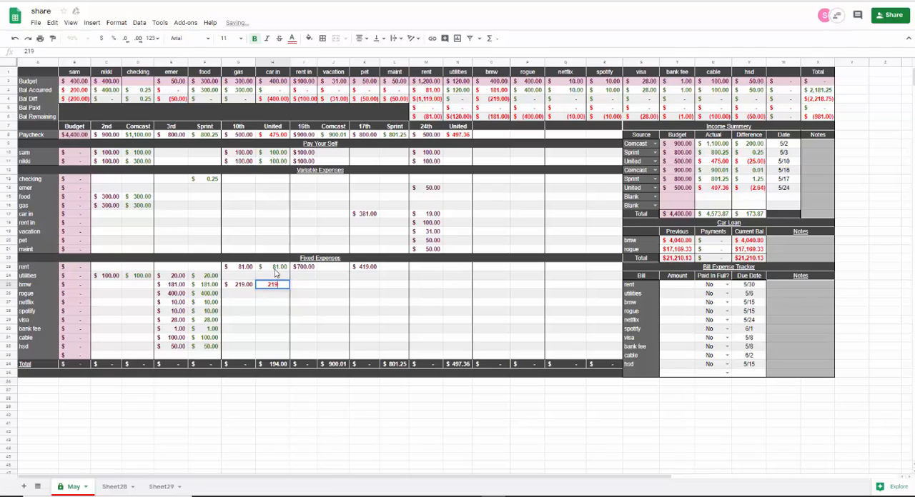
pyautogui.press('Return')
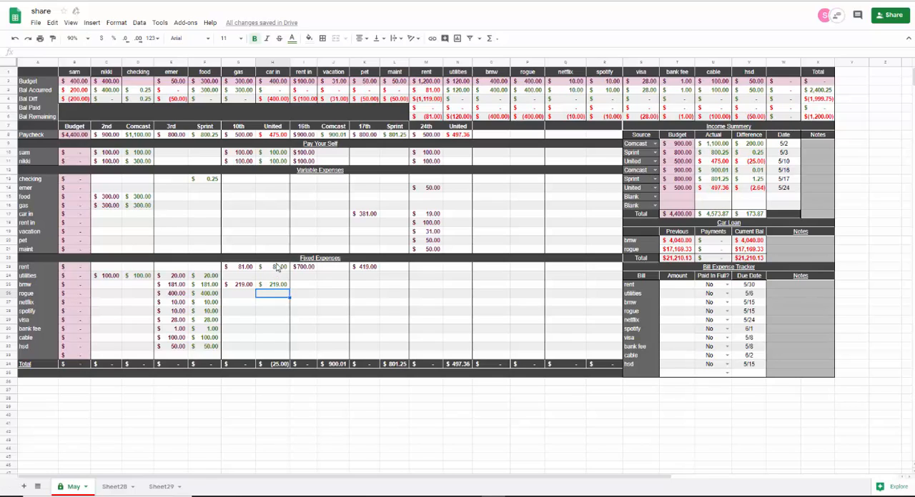
# - Allocate 100 to each of the two Pay Your Self rows from the actual Comcast paycheck on the 16th
pyautogui.click(339, 270)
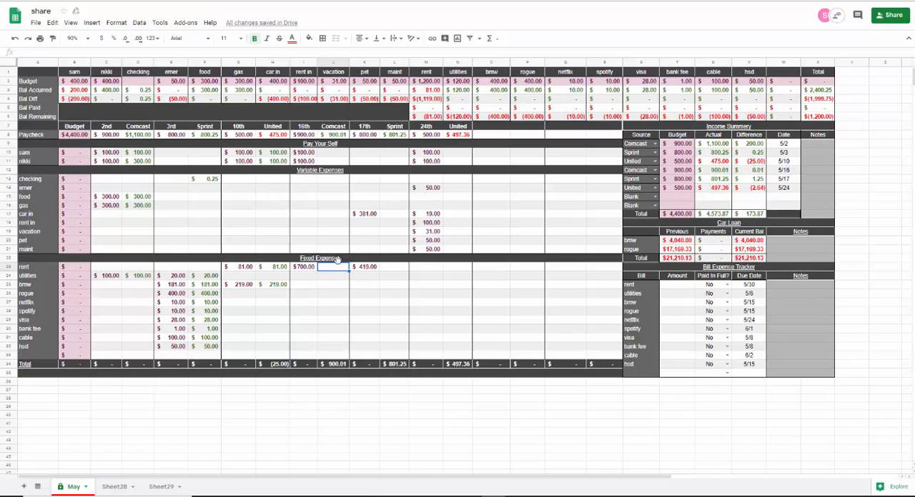
pyautogui.click(331, 155)
pyautogui.write('100')
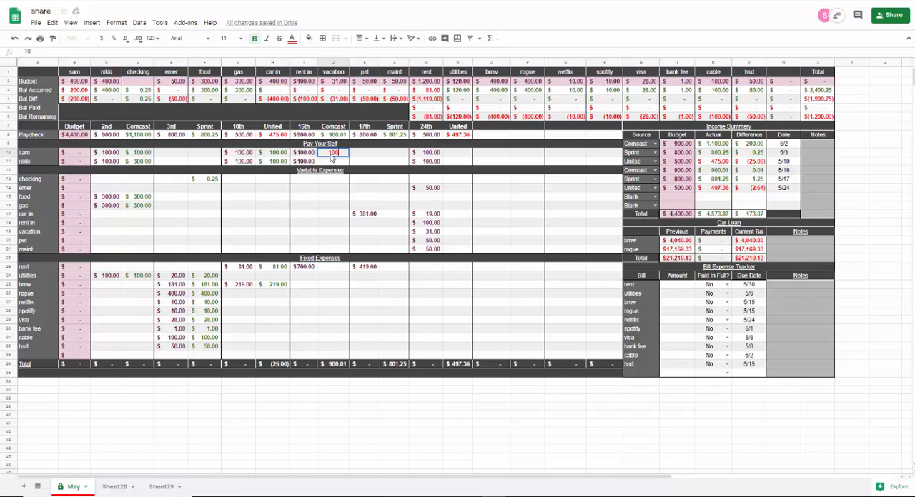
pyautogui.press('Return')
pyautogui.write('100')
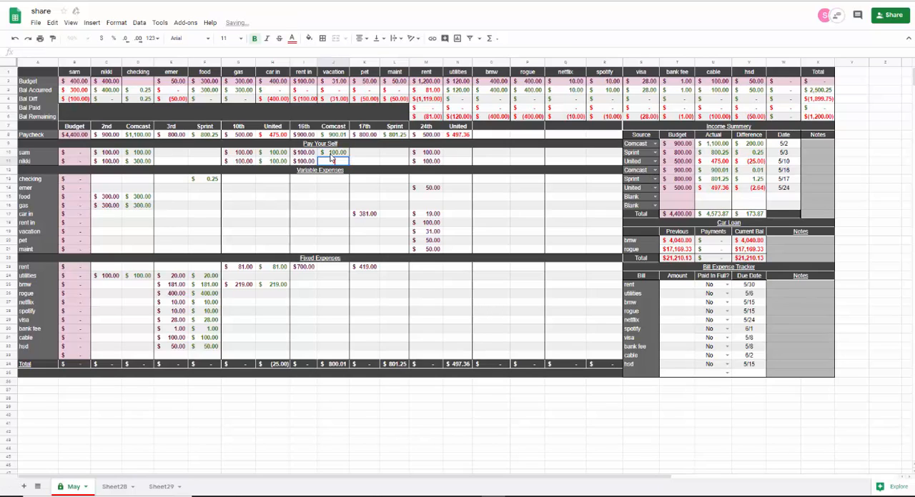
# - Allocate 700 to rent and 0.01 to checking from the actual Comcast paycheck on the 16th
pyautogui.click(324, 267)
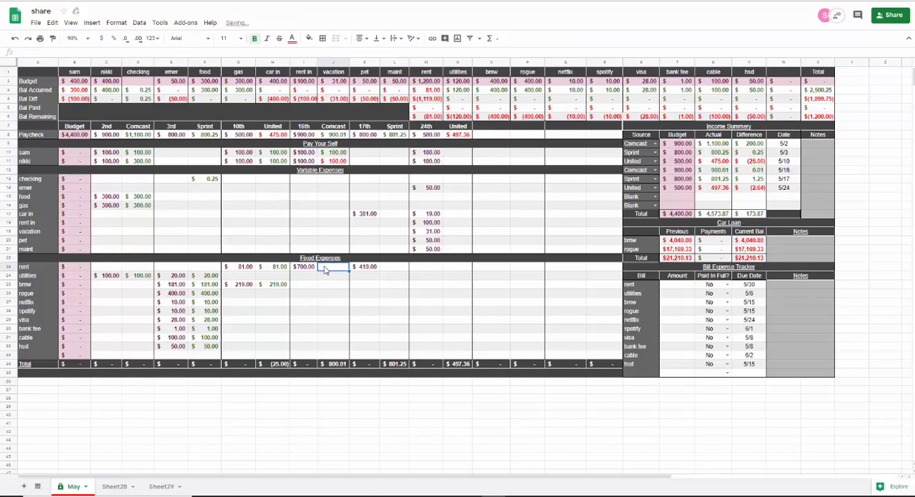
pyautogui.write('700')
pyautogui.press('Tab')
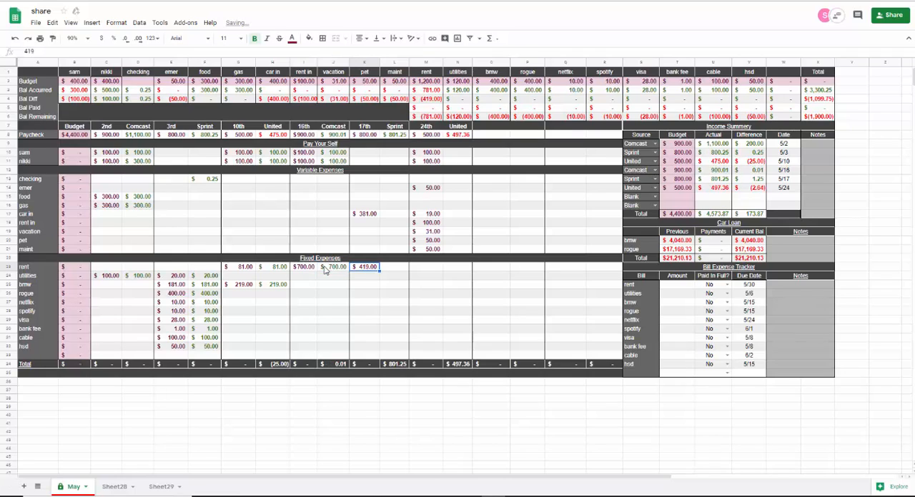
pyautogui.click(327, 180)
pyautogui.write('.01')
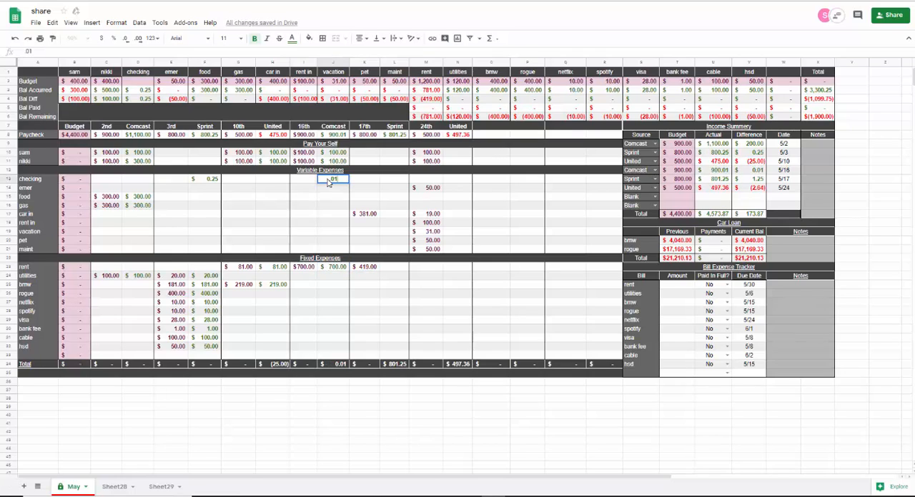
pyautogui.press('Tab')
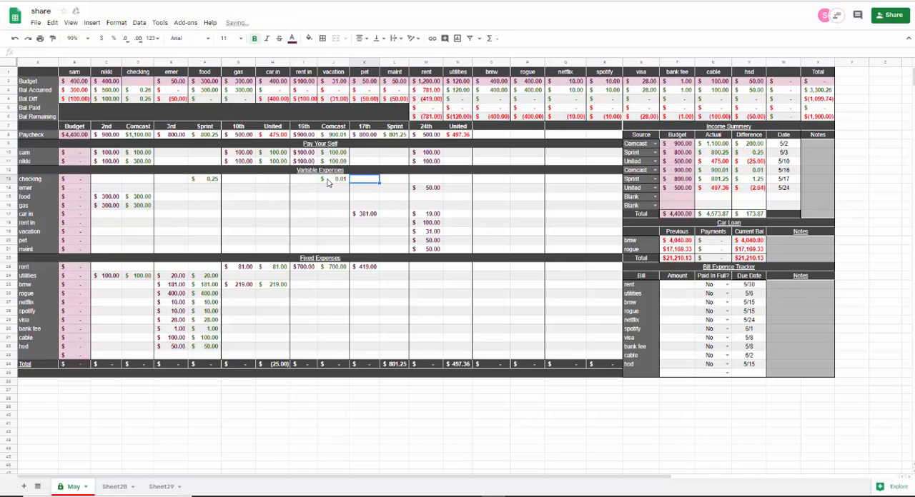
# - Allocate 381 to car in and 419 to rent from the actual Sprint paycheck on the 17th
pyautogui.click(395, 216)
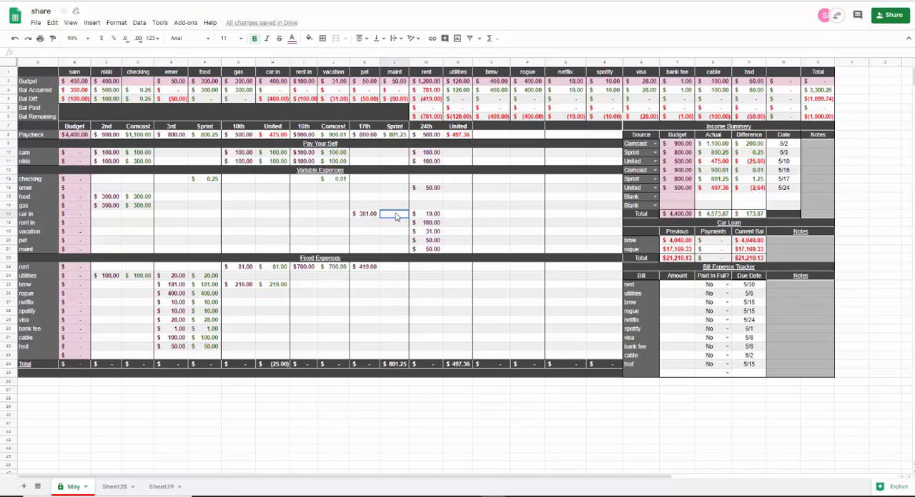
pyautogui.write('381')
pyautogui.press('Tab')
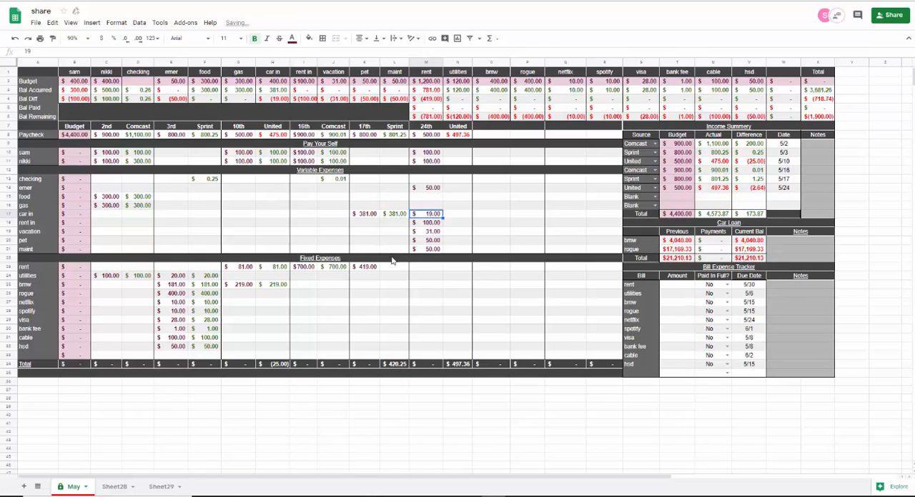
pyautogui.click(394, 266)
pyautogui.write('419')
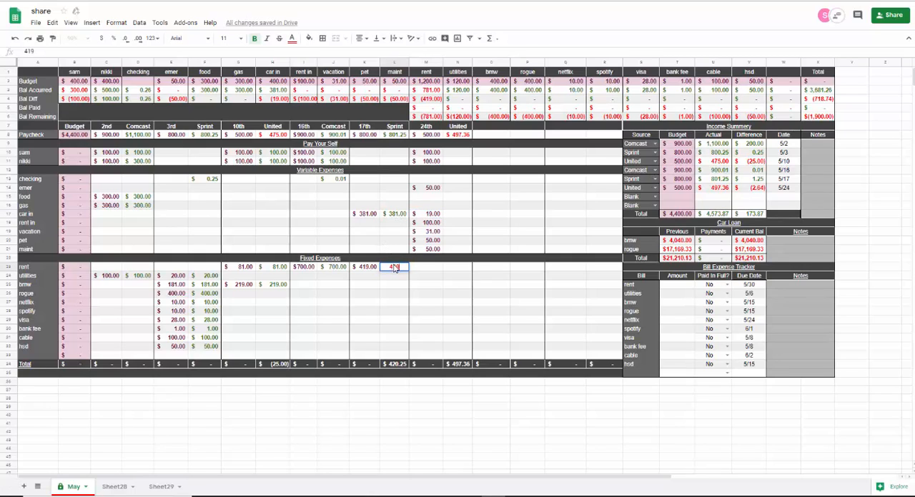
pyautogui.press('Tab')
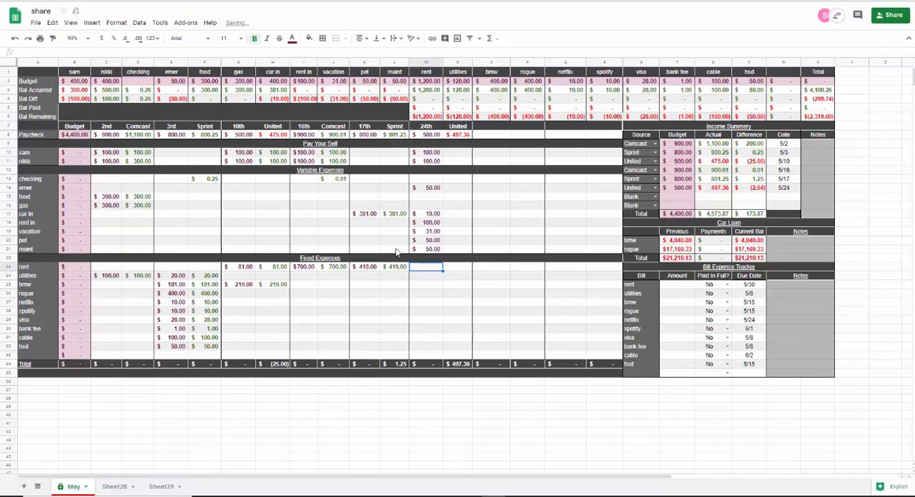
# - Put 1.25 of the actual Sprint paycheck on the 17th into checking
pyautogui.click(393, 180)
pyautogui.write('1.25')
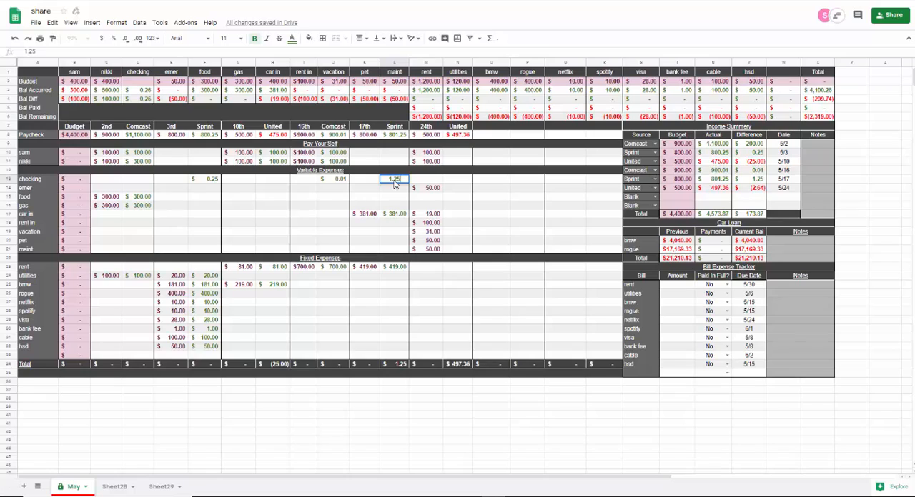
pyautogui.press('Tab')
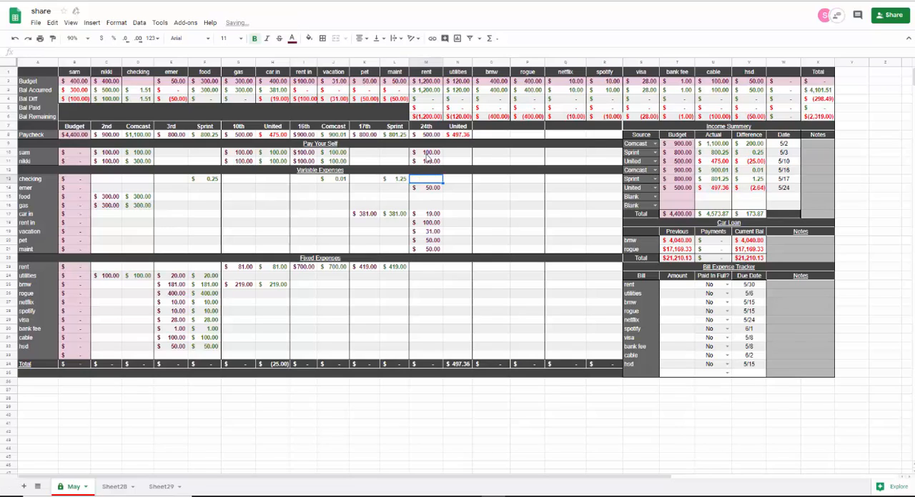
# - Allocate 100 to each of the two Pay Your Self rows from the actual United paycheck on the 24th
pyautogui.click(459, 153)
pyautogui.write('100')
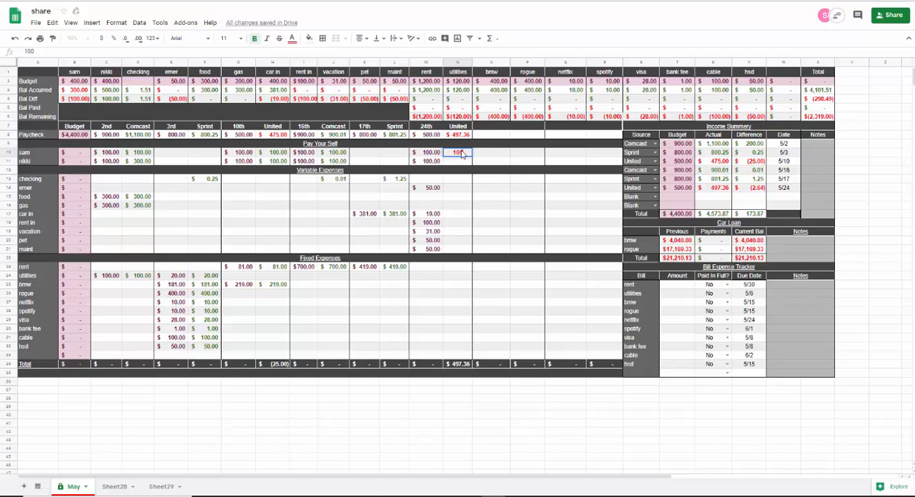
pyautogui.press('Down')
pyautogui.write('100')
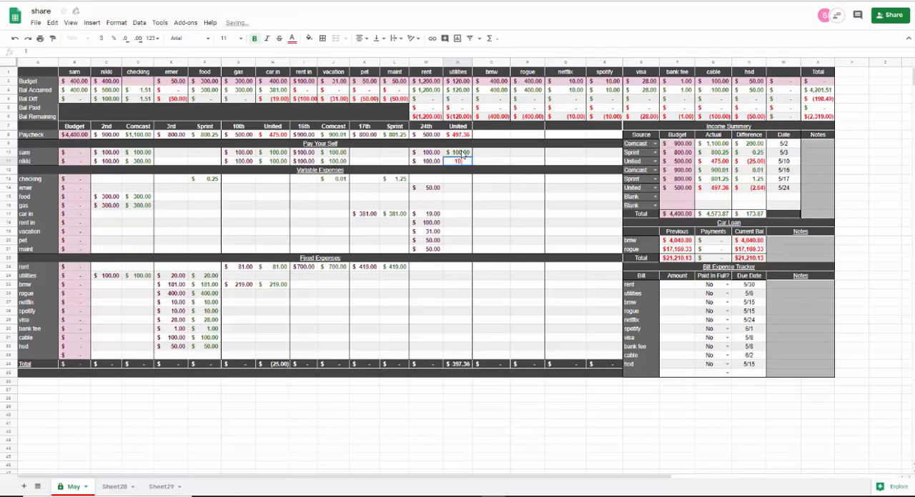
pyautogui.press('Down')
pyautogui.press('Down')
# - Allocate 50 to emer, 19 to car in and 100 to rent in from the actual United paycheck on the 24th
pyautogui.press('Down')
pyautogui.write('5')
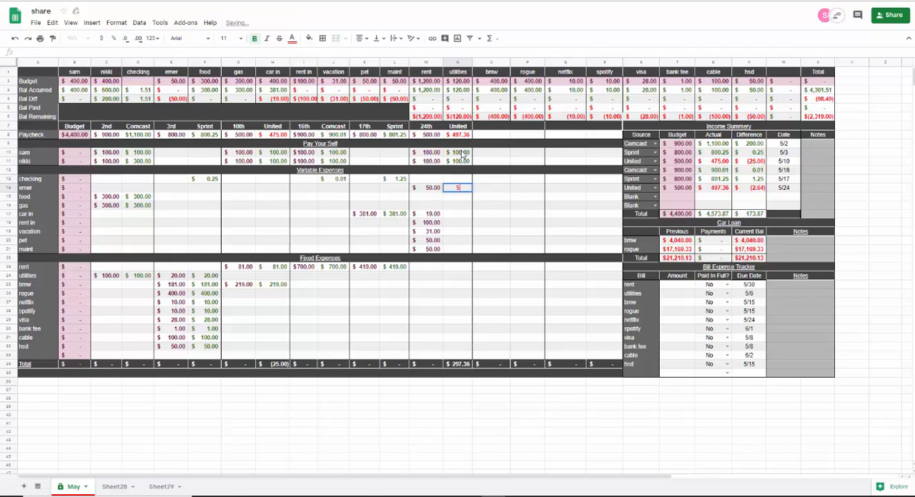
pyautogui.write('0')
pyautogui.press('Down')
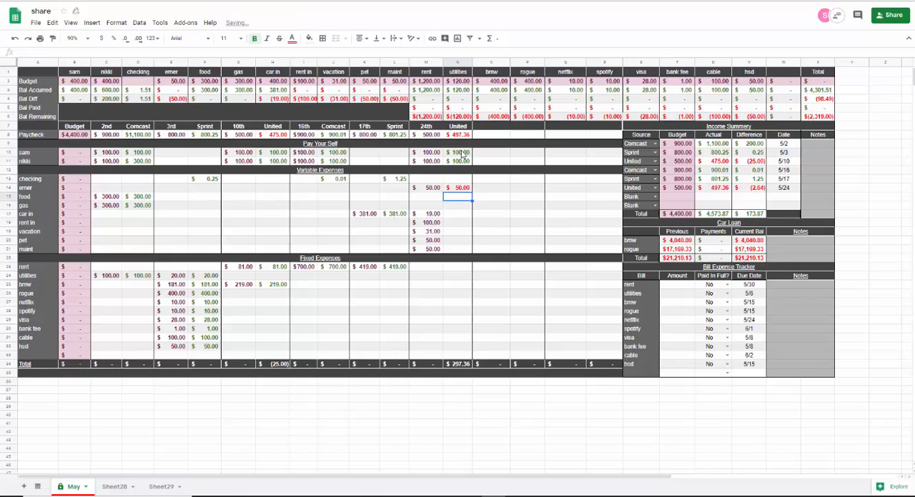
pyautogui.press('Down')
pyautogui.press('Down')
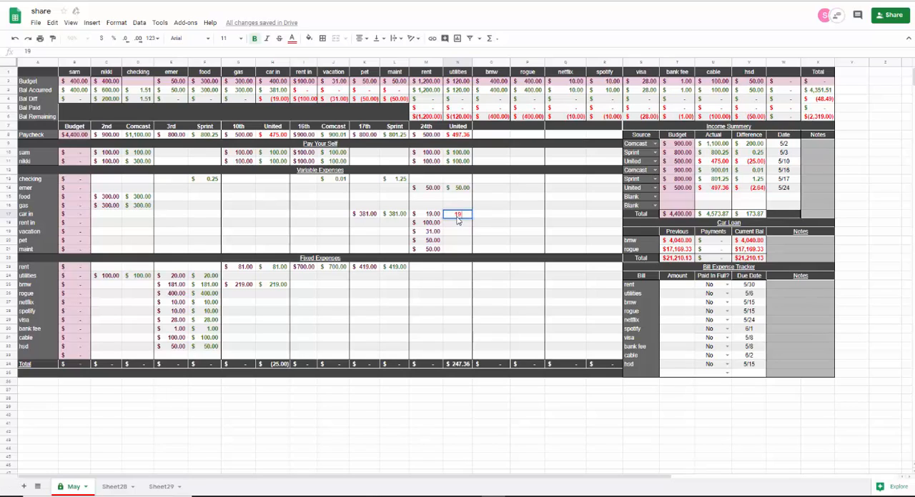
pyautogui.press('Return')
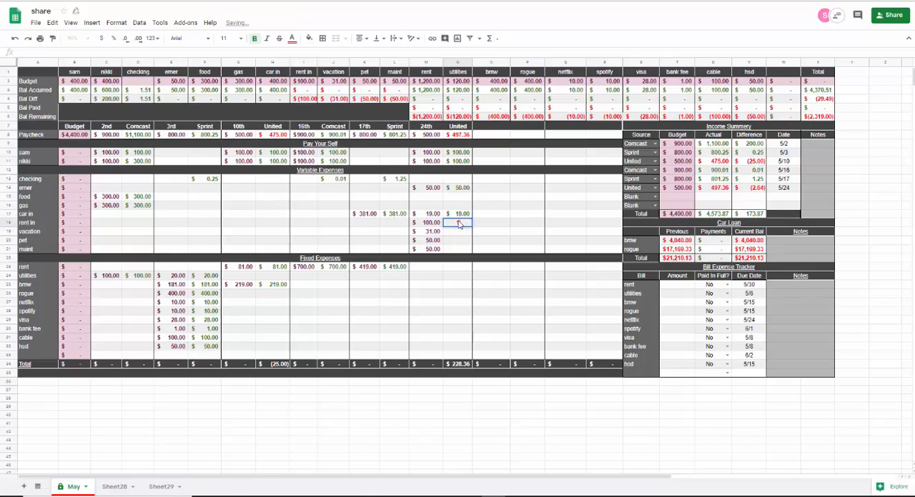
pyautogui.write('100')
pyautogui.press('Tab')
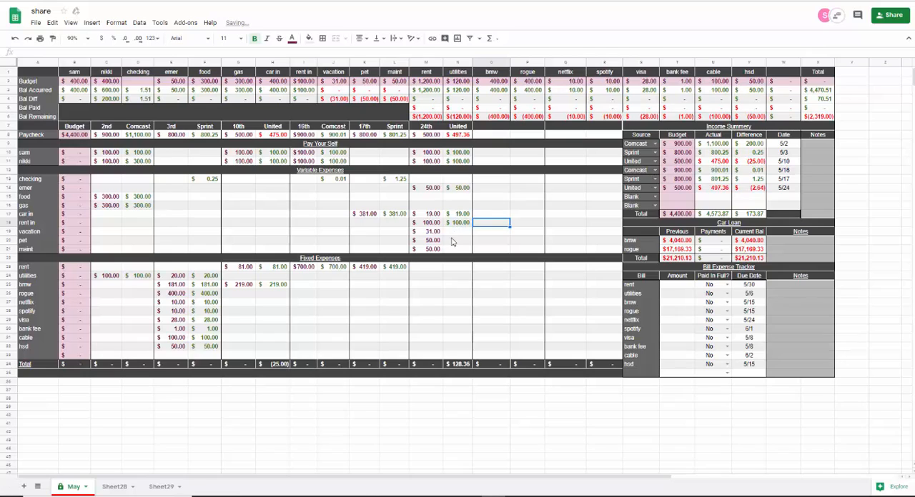
# - Allocate 50 to pet and 50 to maint from the actual United paycheck on the 24th
pyautogui.click(451, 244)
pyautogui.write('50')
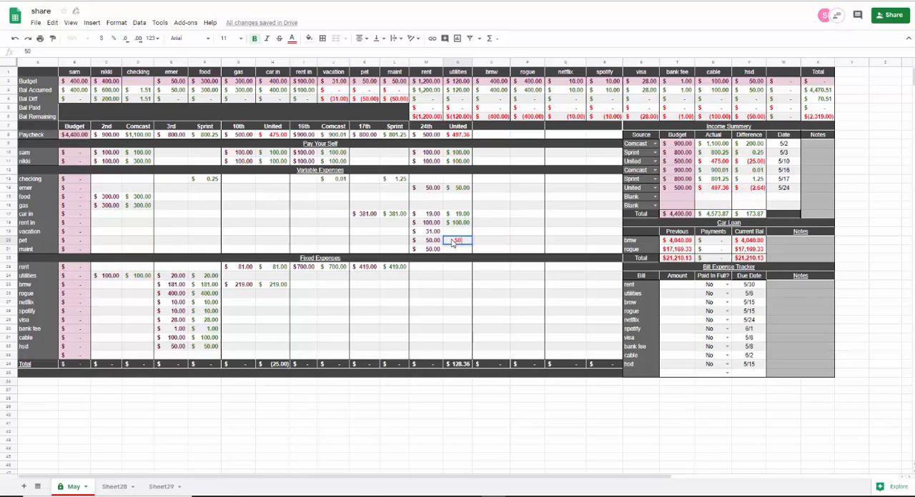
pyautogui.press('Tab')
pyautogui.click(451, 250)
pyautogui.write('50')
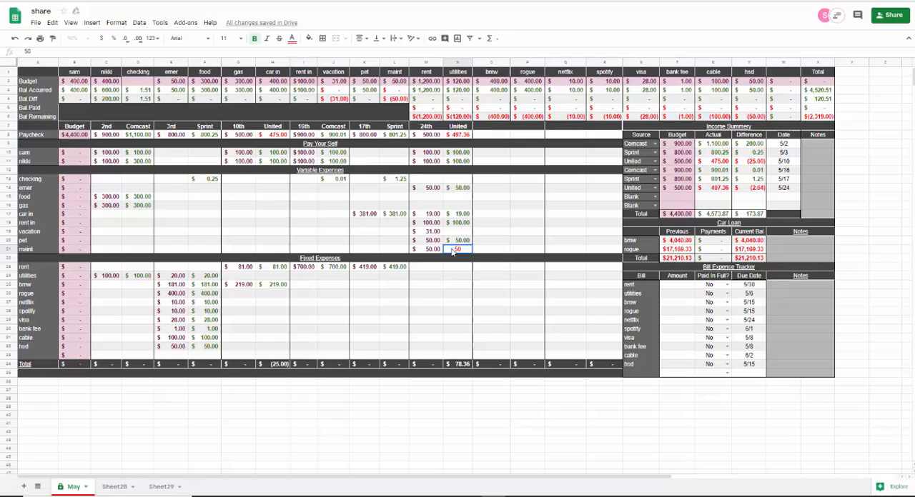
pyautogui.press('Tab')
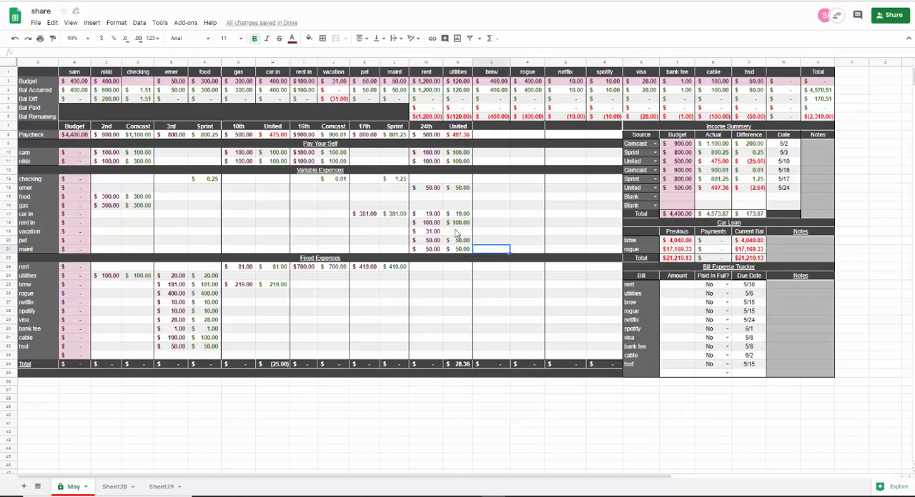
# - Allocate 28.36 to vacation from the actual United paycheck on the 24th
pyautogui.click(461, 233)
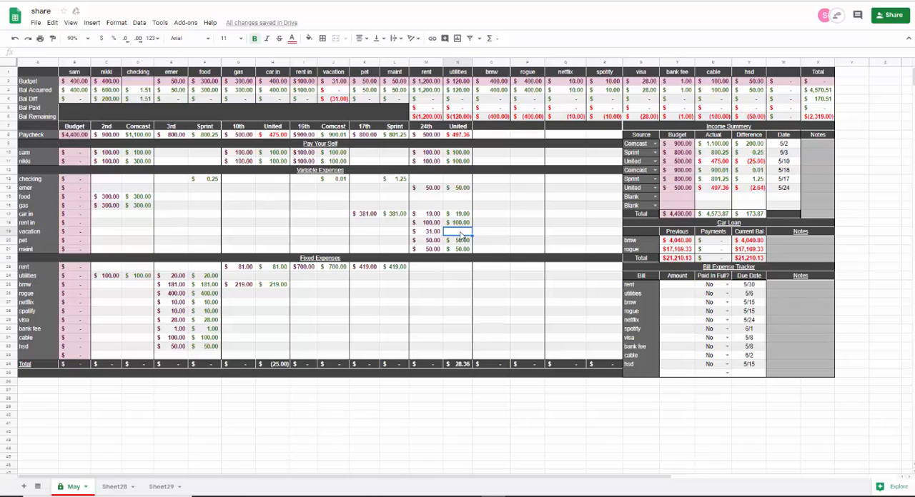
pyautogui.write('28.36')
pyautogui.press('Tab')
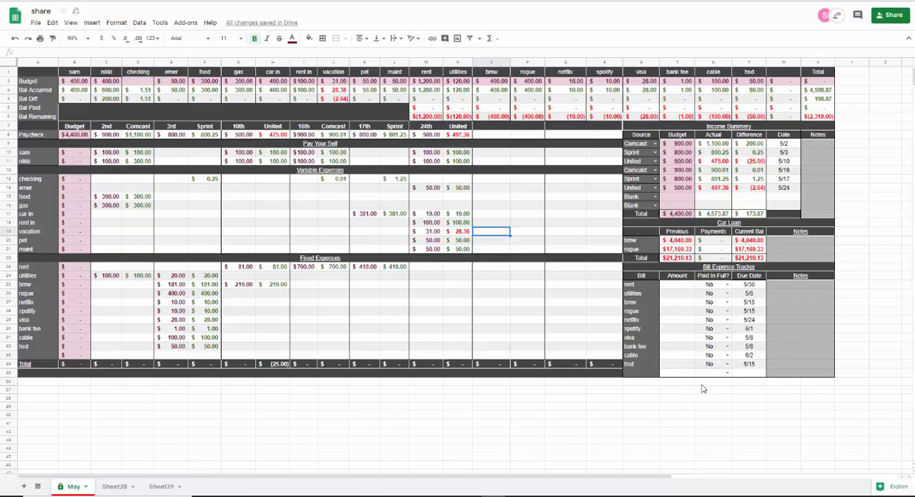
# - Record a rent payment of 1200 in the Bill Expense Tracker and set its Paid In Full status to Yes
pyautogui.click(679, 287)
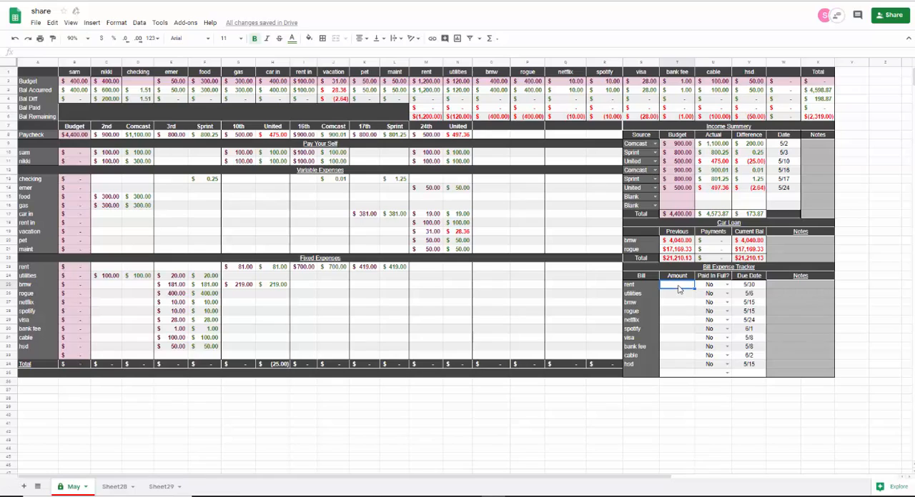
pyautogui.write('1200')
pyautogui.press('Tab')
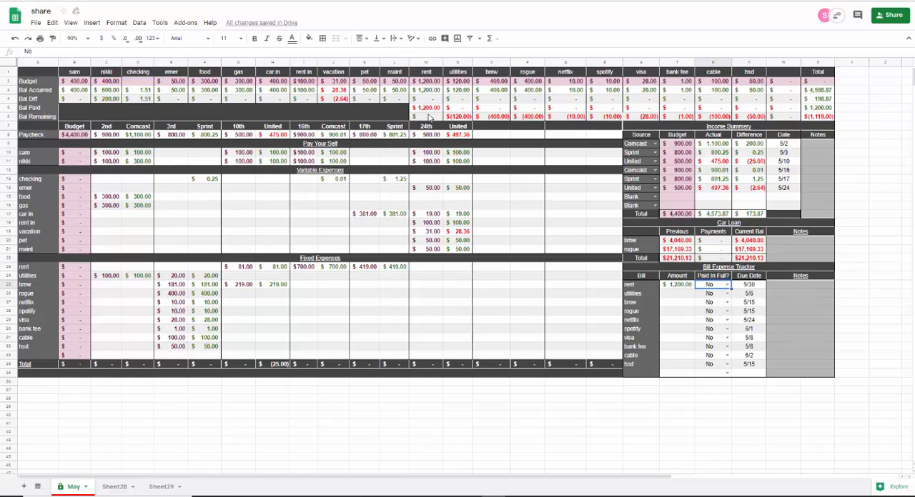
pyautogui.click(725, 285)
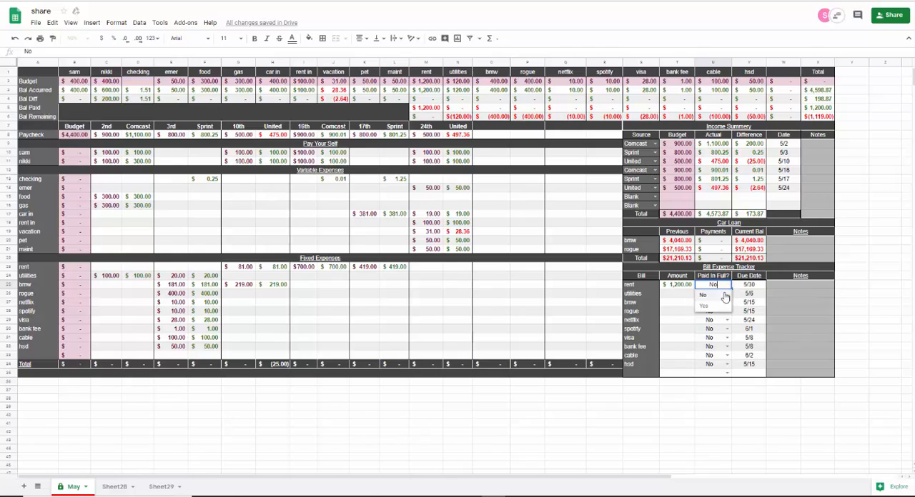
pyautogui.click(701, 306)
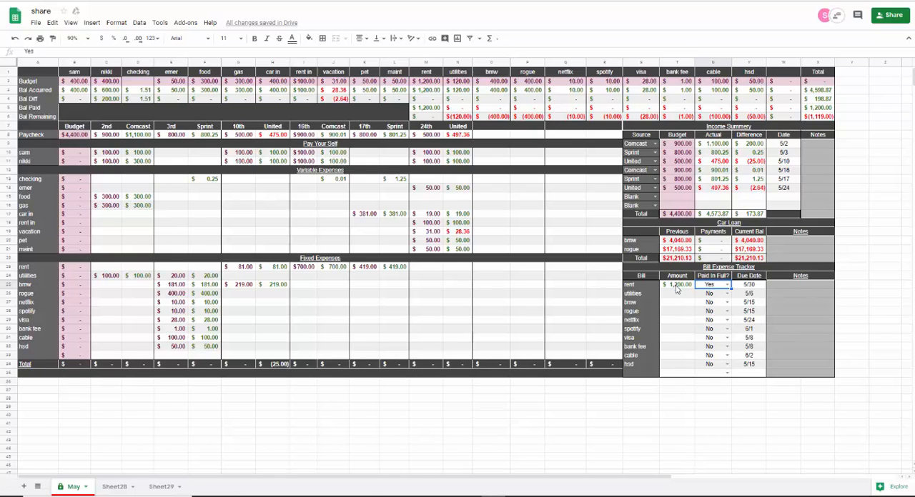
# - Try 1300 as the rent amount in the Bill Expense Tracker and restore it to 1200
pyautogui.click(676, 286)
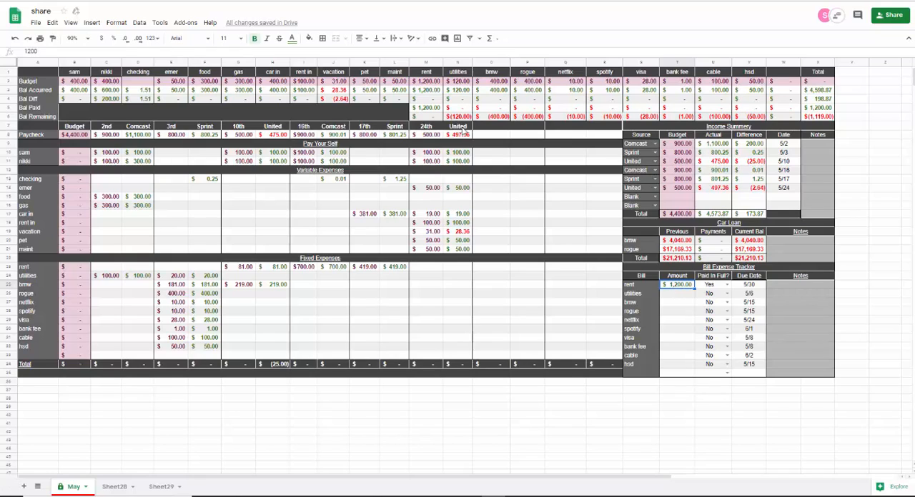
pyautogui.write('139')
pyautogui.press('Tab')
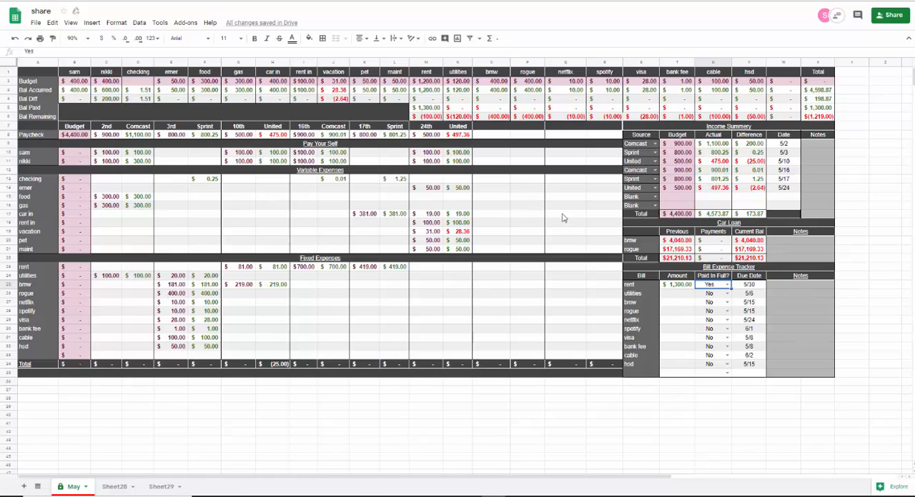
pyautogui.click(667, 286)
pyautogui.write('1')
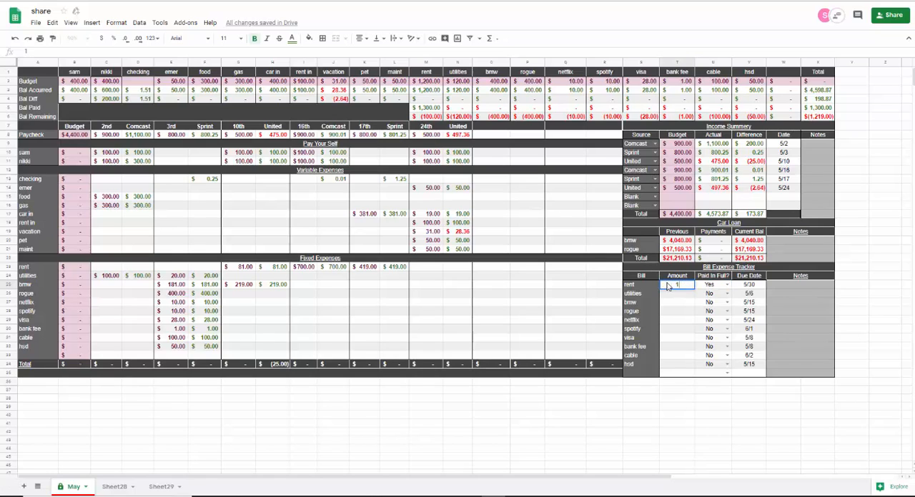
pyautogui.write('200')
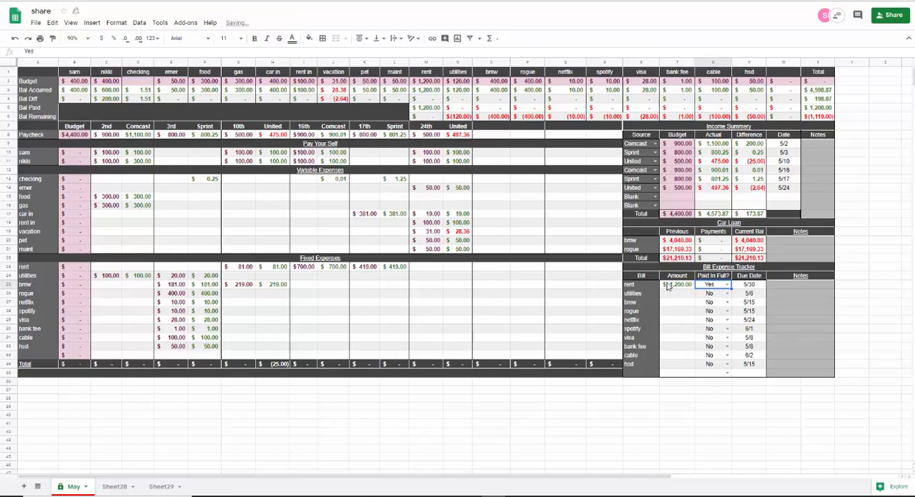
# - Record a utilities payment of 95 in the Bill Expense Tracker and mark it as paid in full
pyautogui.click(664, 295)
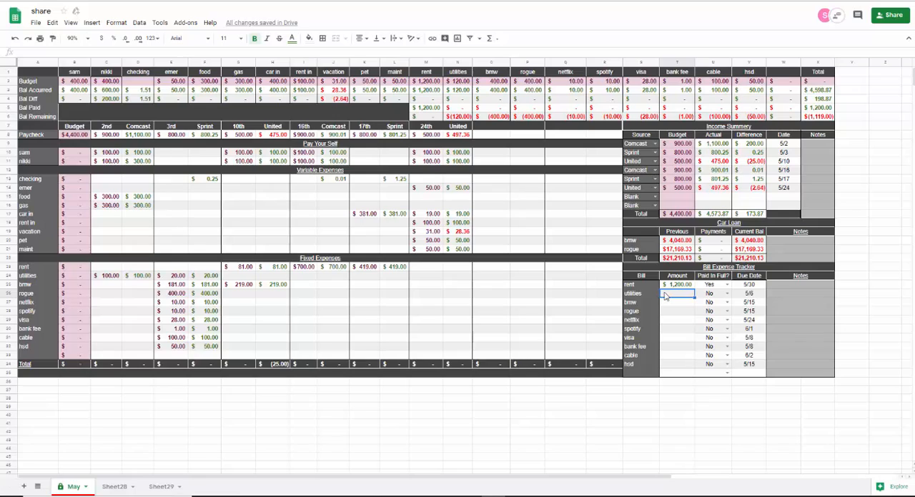
pyautogui.write('95')
pyautogui.press('Tab')
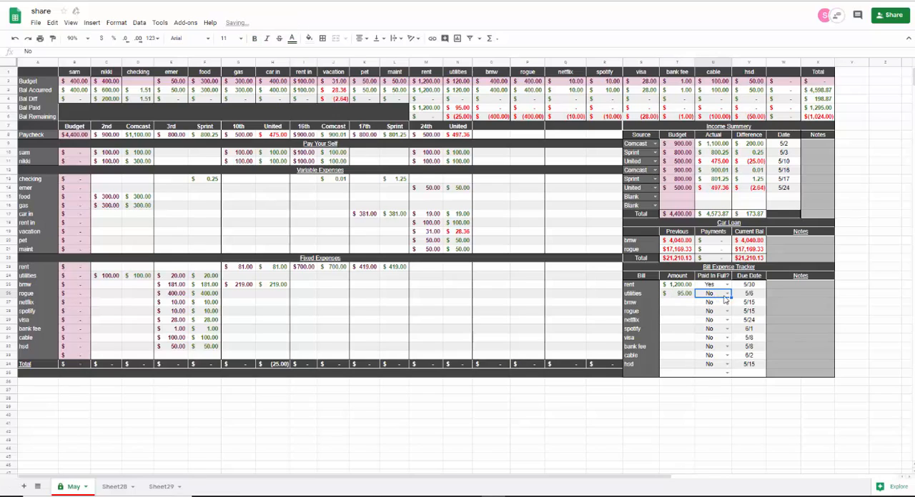
pyautogui.click(727, 294)
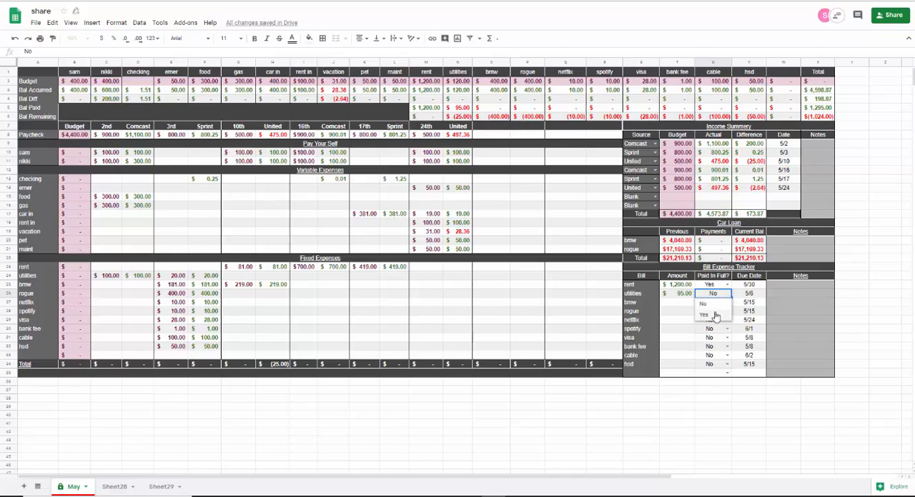
pyautogui.click(707, 315)
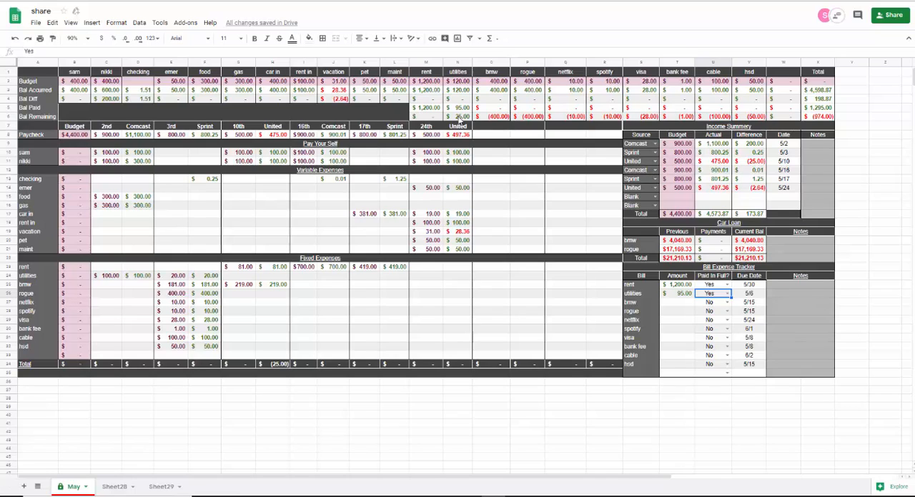
# - Record payments of 400 each for bmw and rogue in the Bill Expense Tracker, both marked as paid in full
pyautogui.click(666, 303)
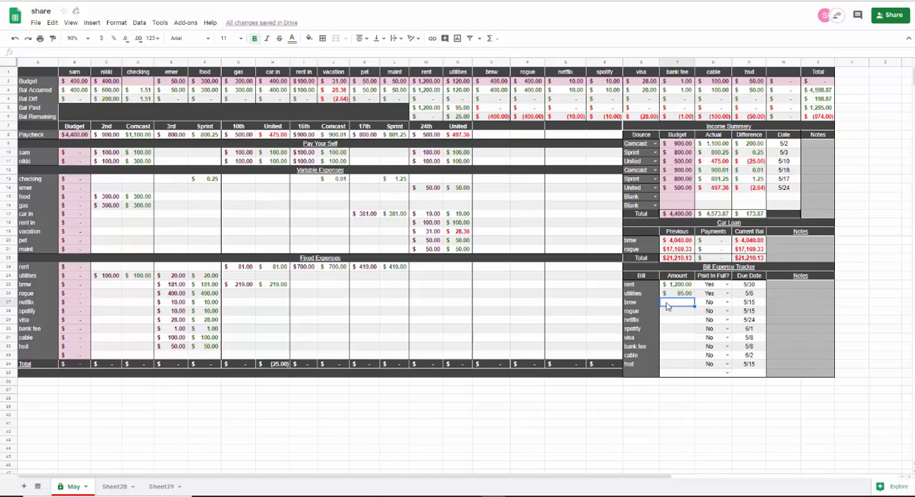
pyautogui.write('400')
pyautogui.click(726, 303)
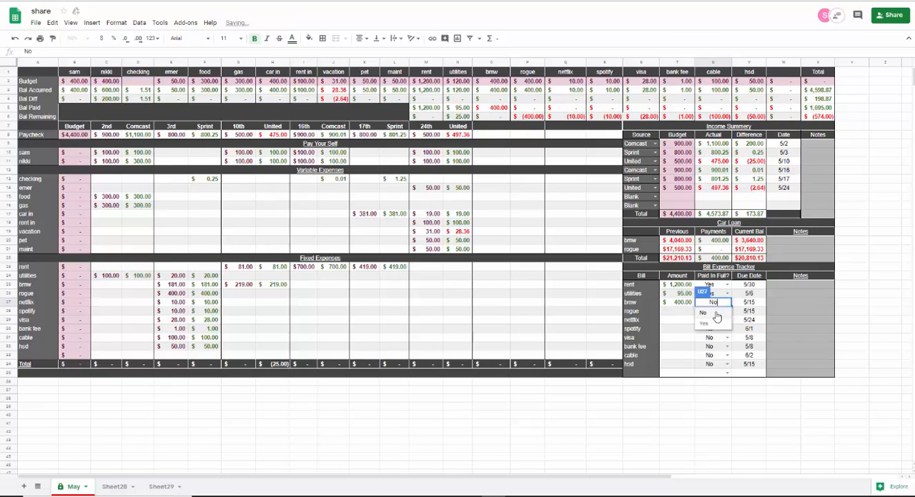
pyautogui.click(707, 324)
pyautogui.click(686, 315)
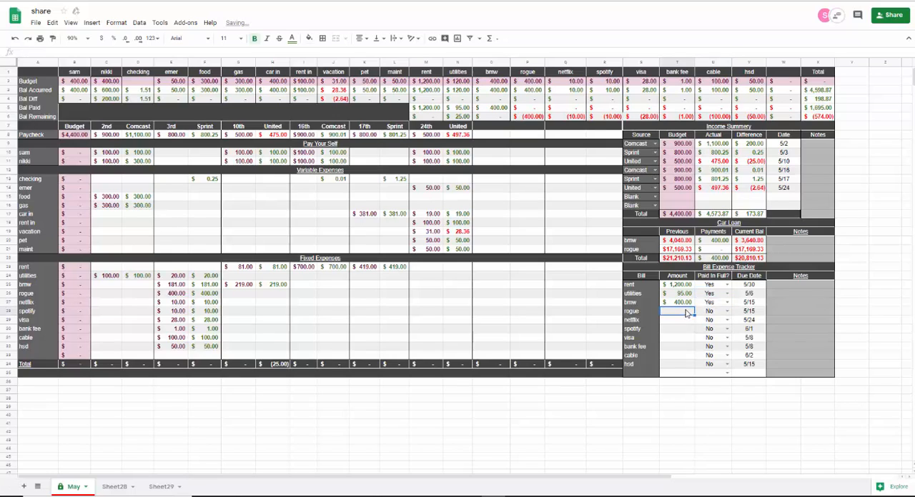
pyautogui.write('400')
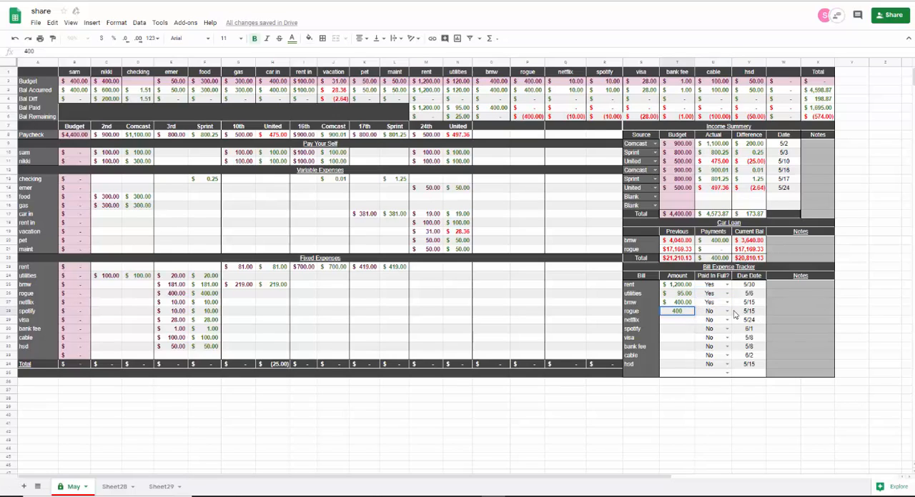
pyautogui.click(727, 312)
pyautogui.click(691, 329)
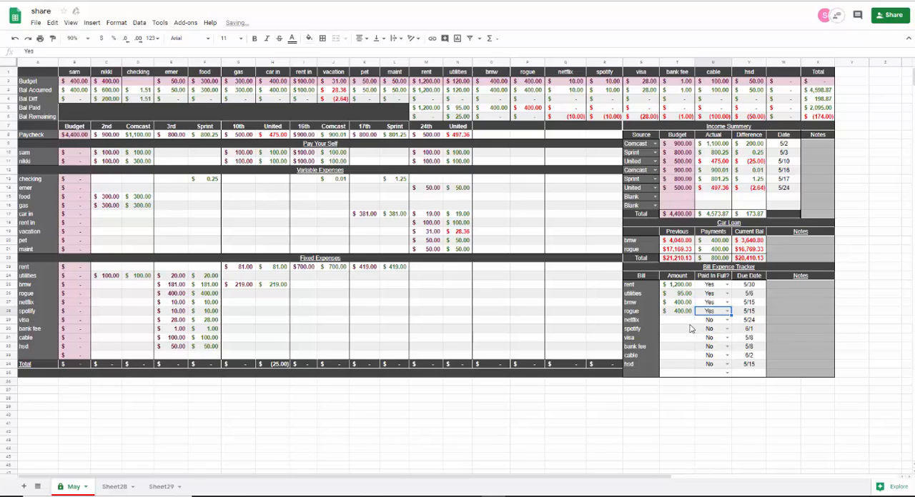
# - Record payments of 10 each for netflix and spotify in the Bill Expense Tracker, both marked as paid in full
pyautogui.click(684, 320)
pyautogui.write('10')
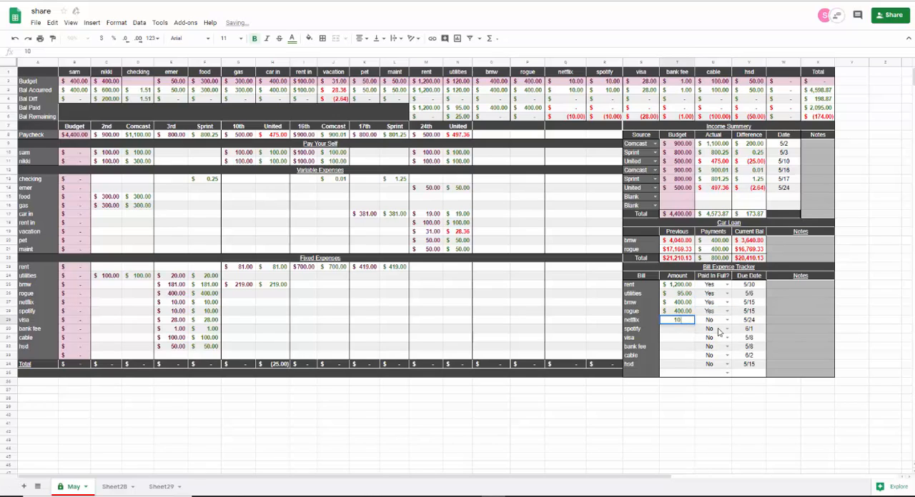
pyautogui.click(727, 320)
pyautogui.click(688, 337)
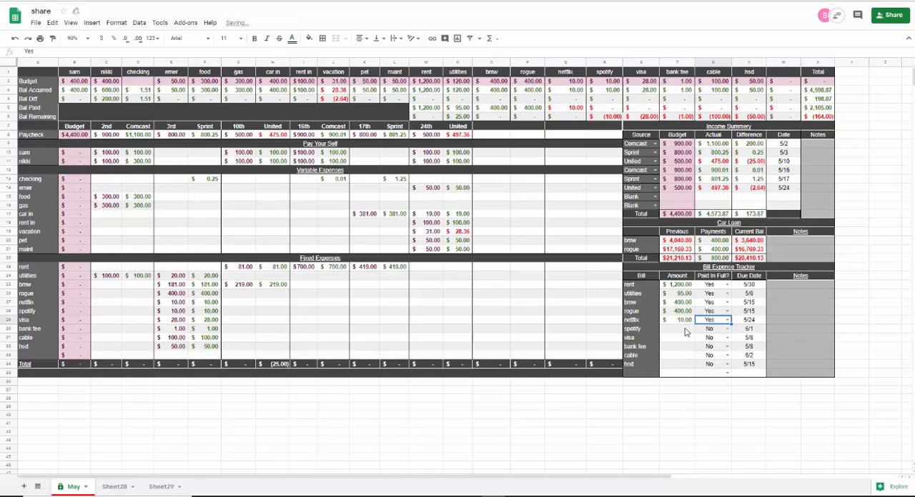
pyautogui.click(685, 329)
pyautogui.write('10')
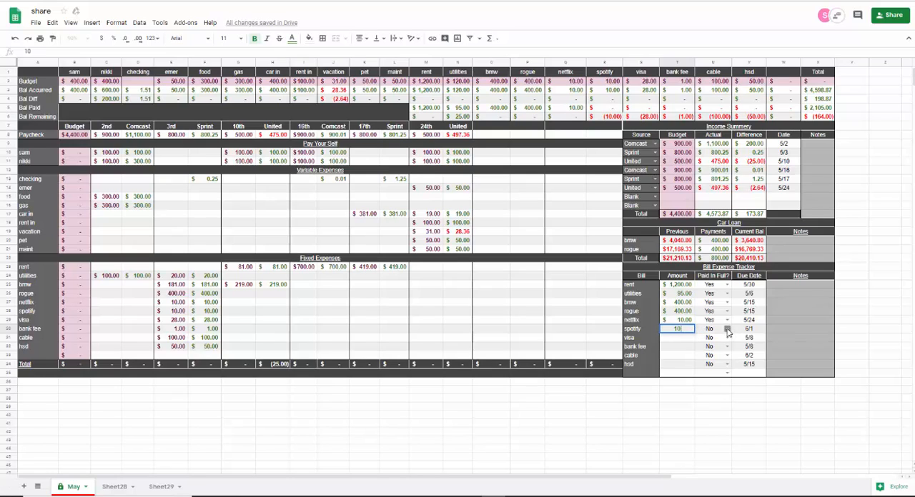
pyautogui.click(727, 329)
pyautogui.click(706, 350)
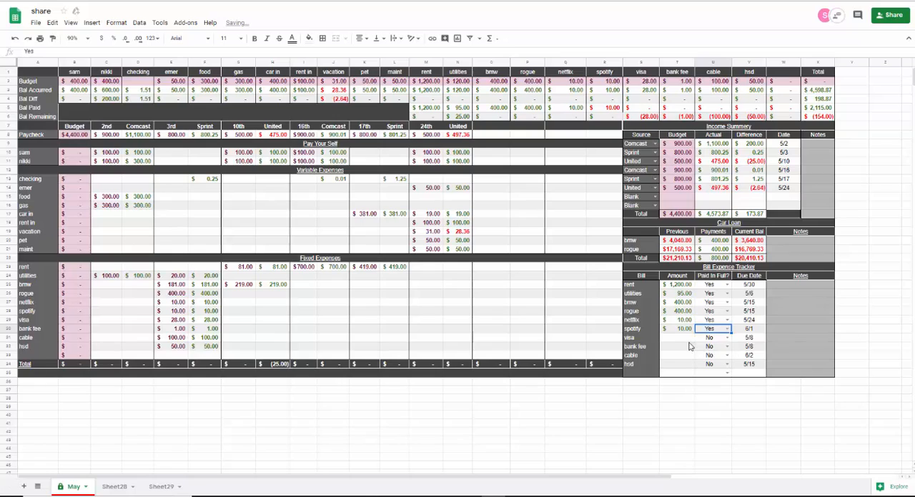
# - Record payments of 28 for visa and 1 for bank fee in the Bill Expense Tracker, both marked as paid in full
pyautogui.click(684, 339)
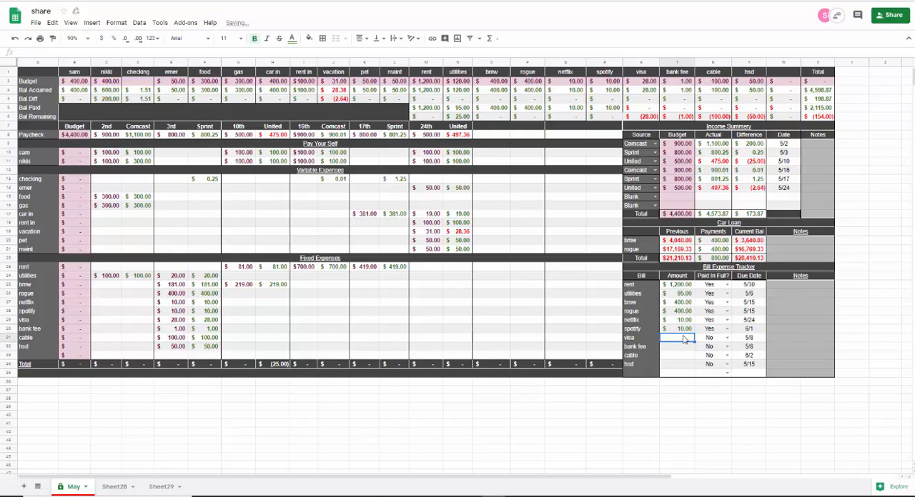
pyautogui.write('28')
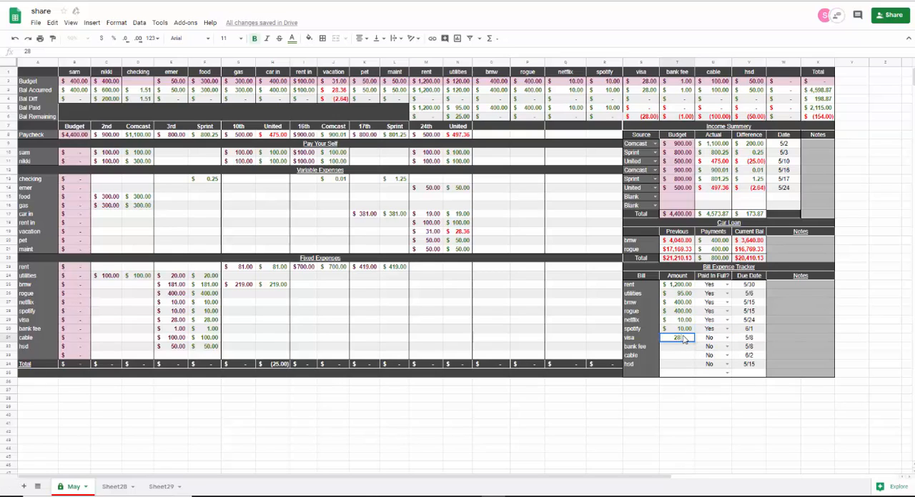
pyautogui.click(726, 338)
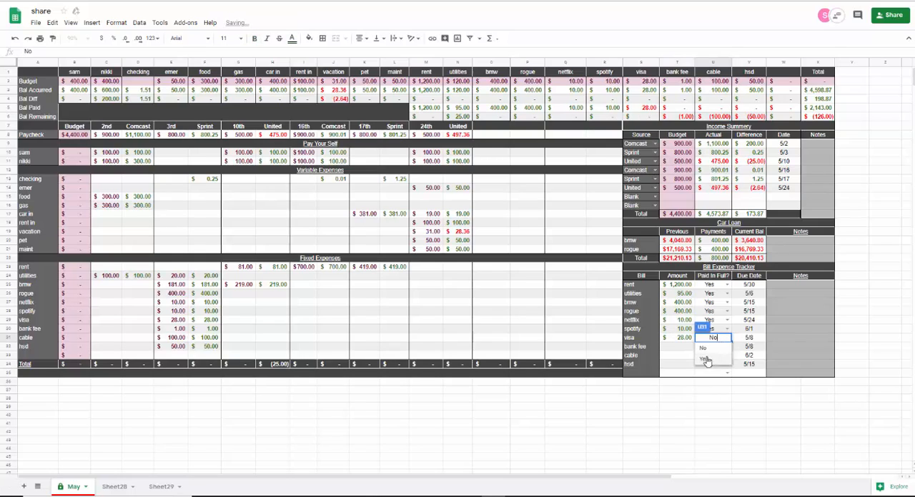
pyautogui.click(705, 359)
pyautogui.click(683, 348)
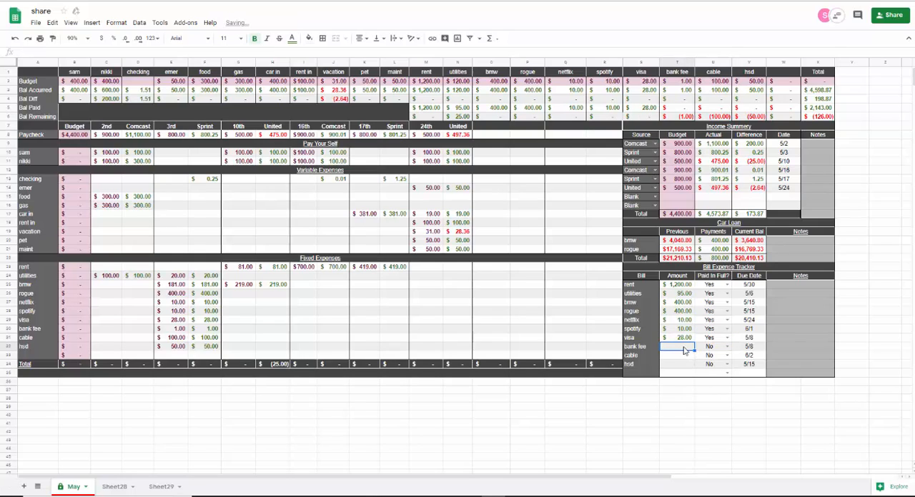
pyautogui.write('1')
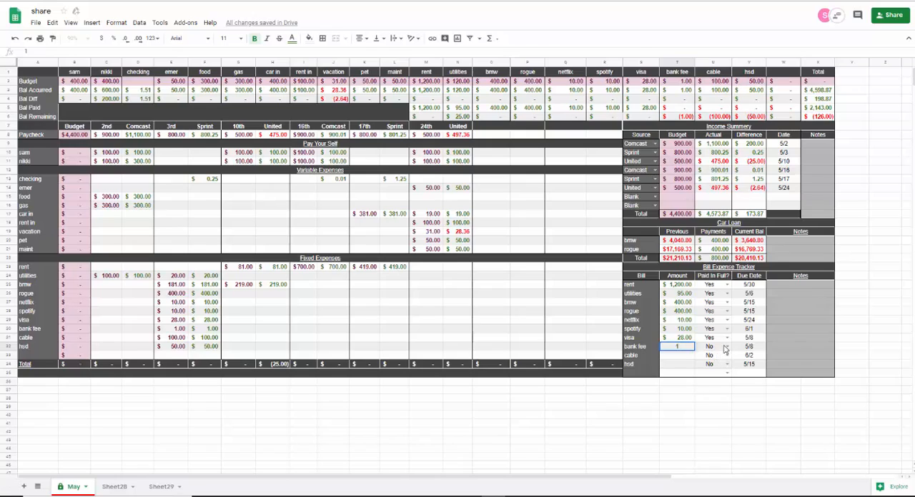
pyautogui.click(727, 346)
pyautogui.click(706, 367)
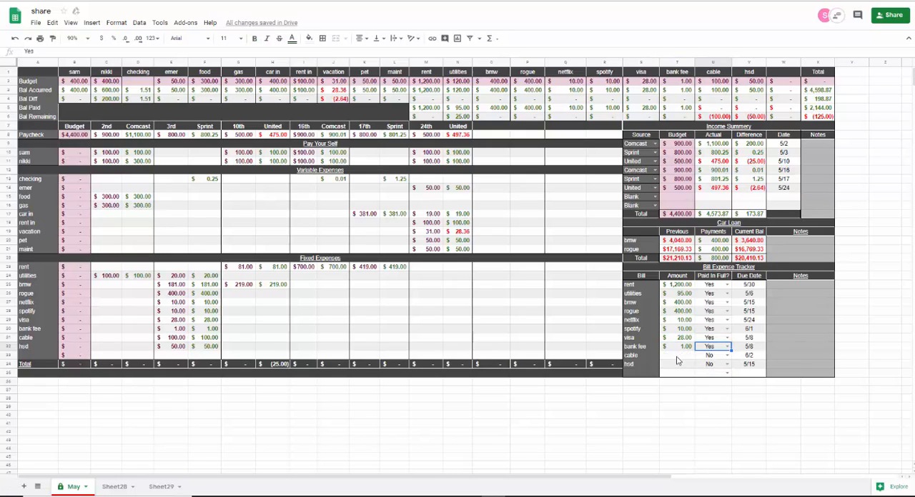
# - Record payments of 100 for cable and 50 for hsd in the Bill Expense Tracker, both marked as paid in full
pyautogui.click(678, 359)
pyautogui.write('100')
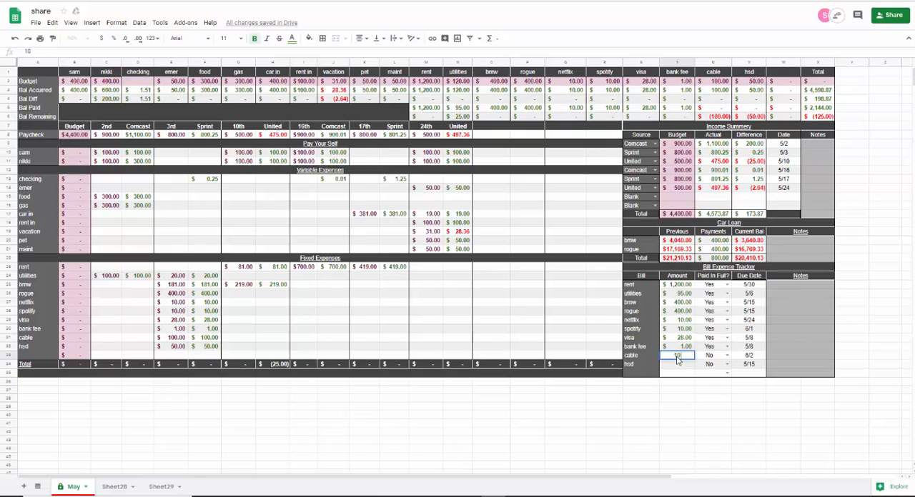
pyautogui.click(727, 355)
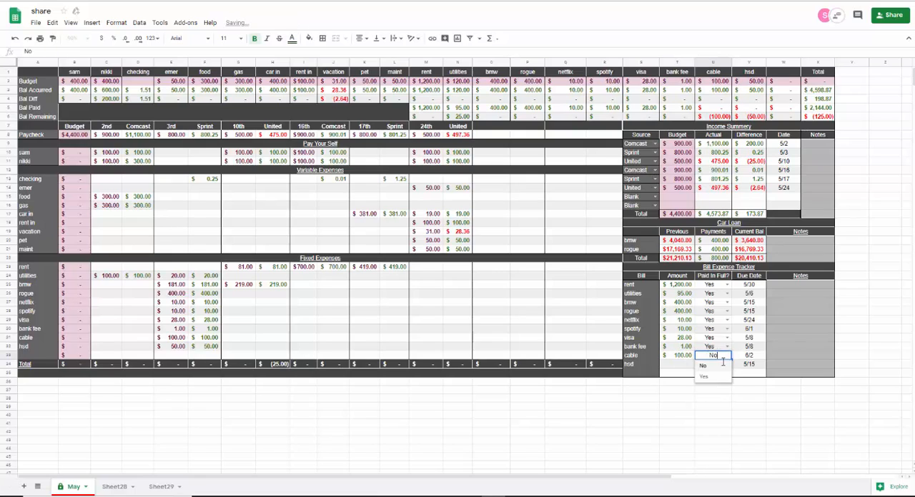
pyautogui.click(717, 380)
pyautogui.click(681, 363)
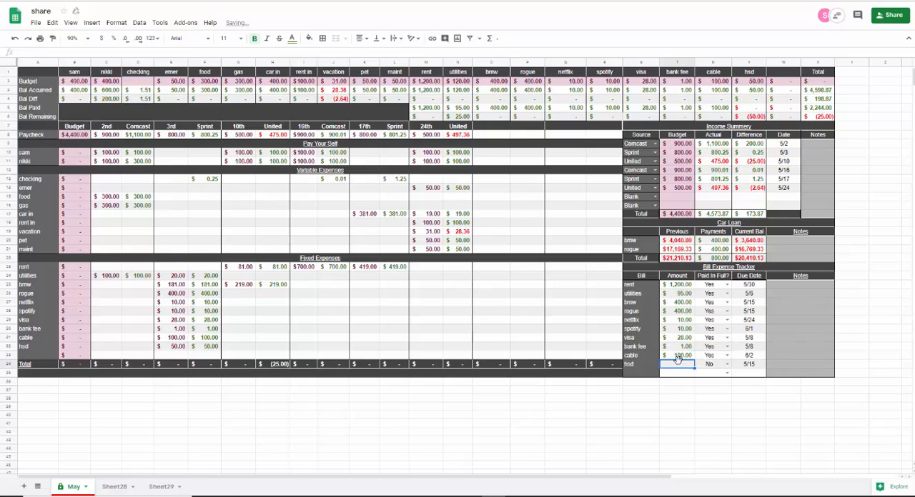
pyautogui.write('50')
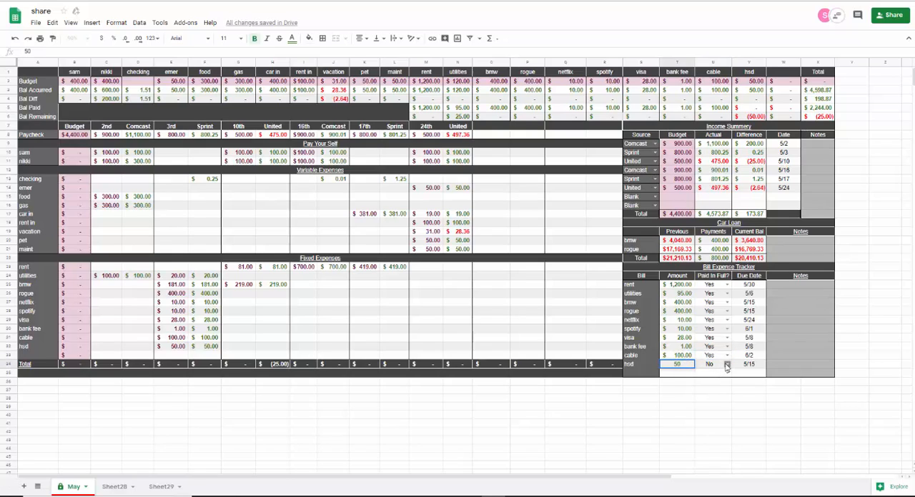
pyautogui.click(725, 364)
pyautogui.click(706, 386)
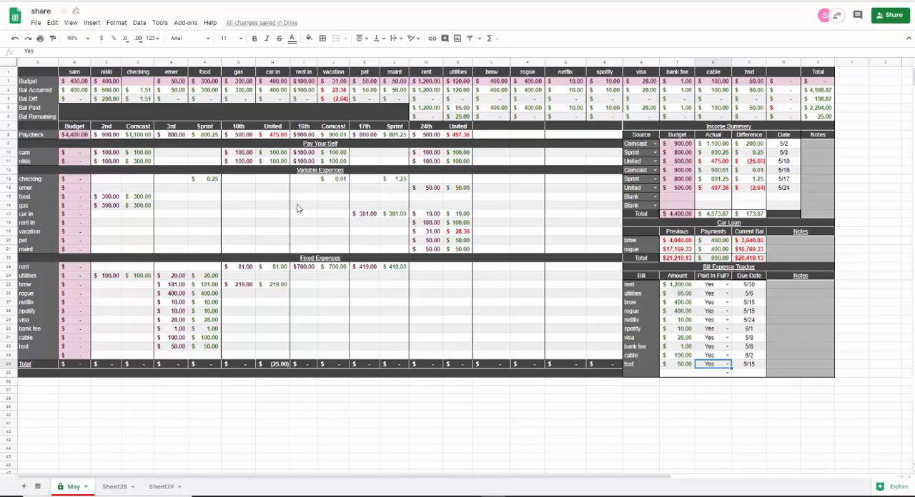
# - On Sheet28, add a "tax" income source dated 5/17 in the first blank row of the Income Summary
pyautogui.click(162, 486)
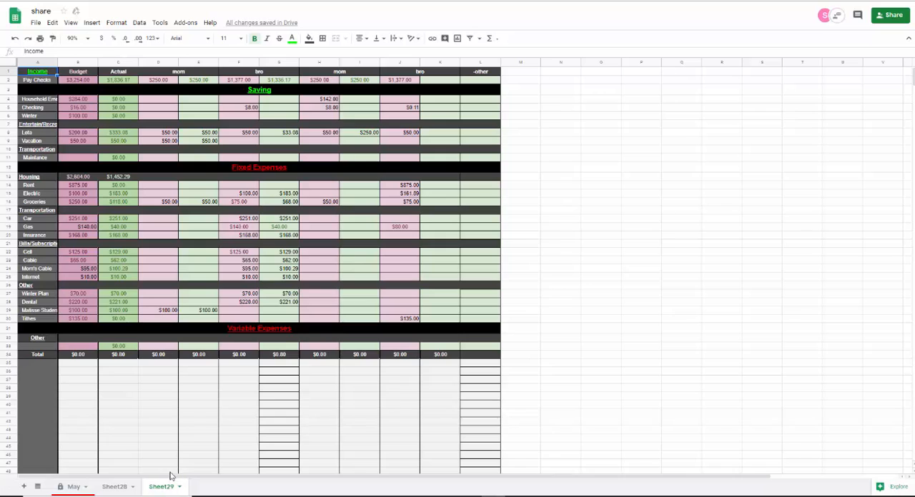
pyautogui.click(121, 487)
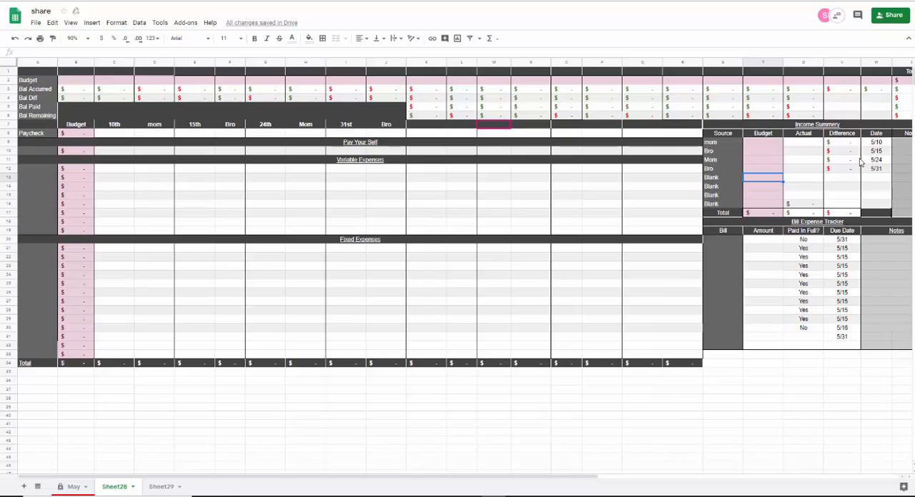
pyautogui.click(715, 181)
pyautogui.write('1')
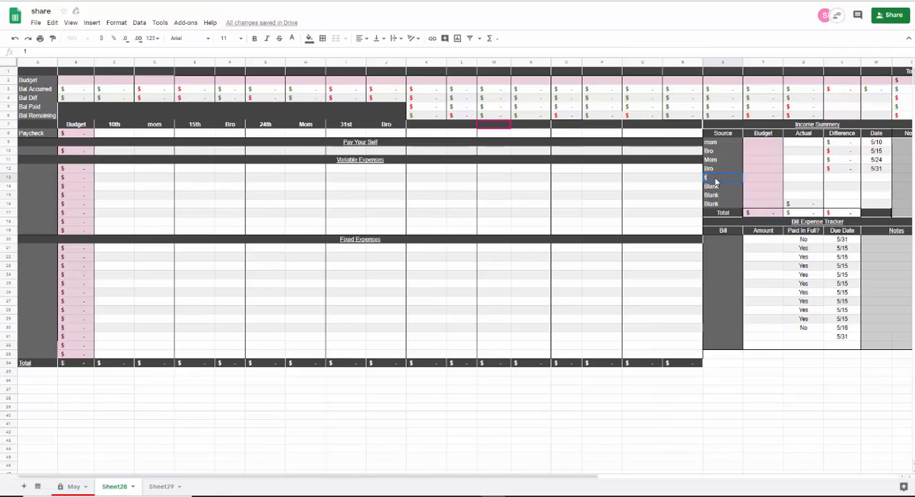
pyautogui.press('Tab')
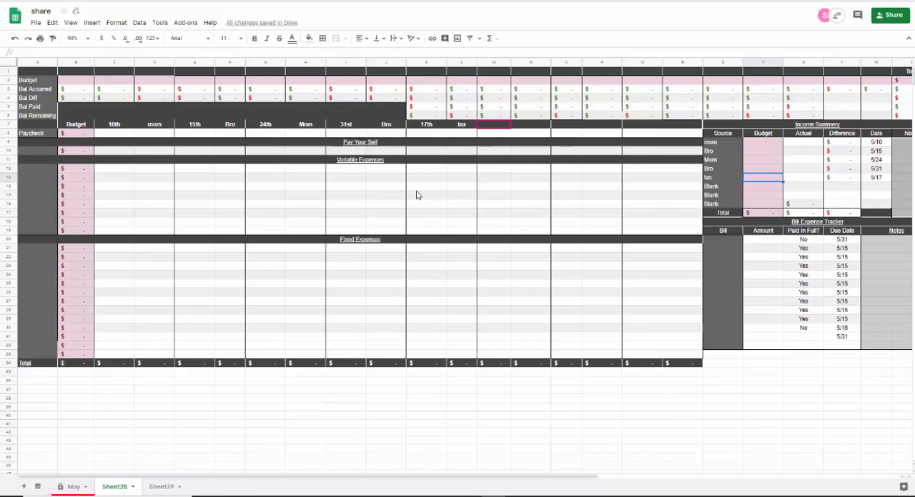
# - Remove the tax income source from the Income Summary and restore its row to "Blank" with no date
pyautogui.click(711, 180)
pyautogui.press('Delete')
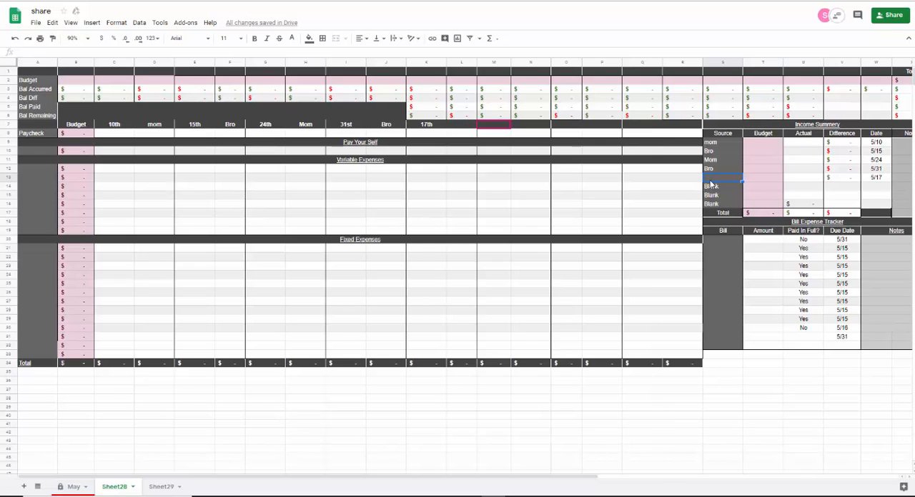
pyautogui.write('Blank')
pyautogui.press('Tab')
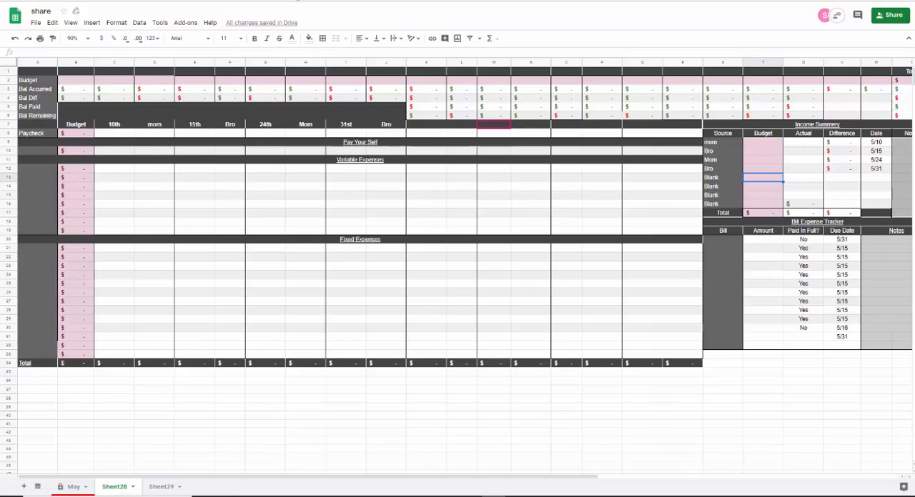
# - Switch to the 2019 spreadsheet's Assets sheet and clear the amount and date of the last Emergency entry in the Asset Expense Tracker
pyautogui.click(296, 1)
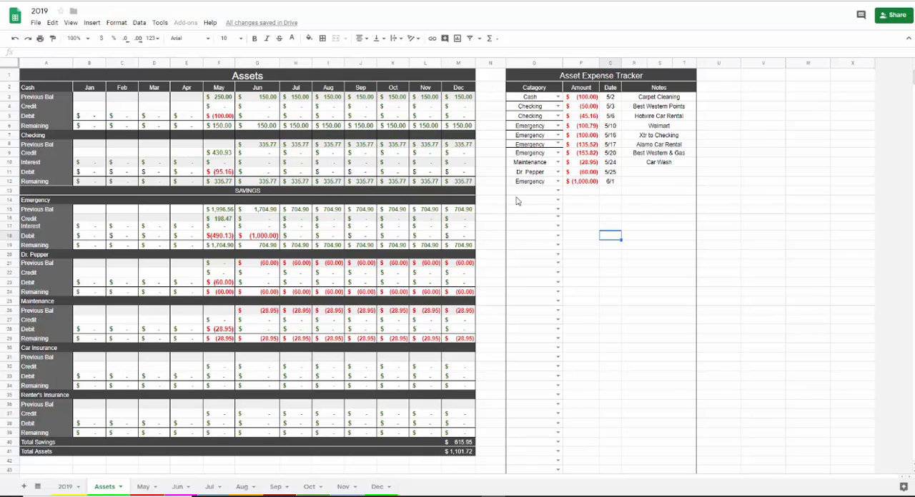
pyautogui.click(570, 184)
pyautogui.press('Delete')
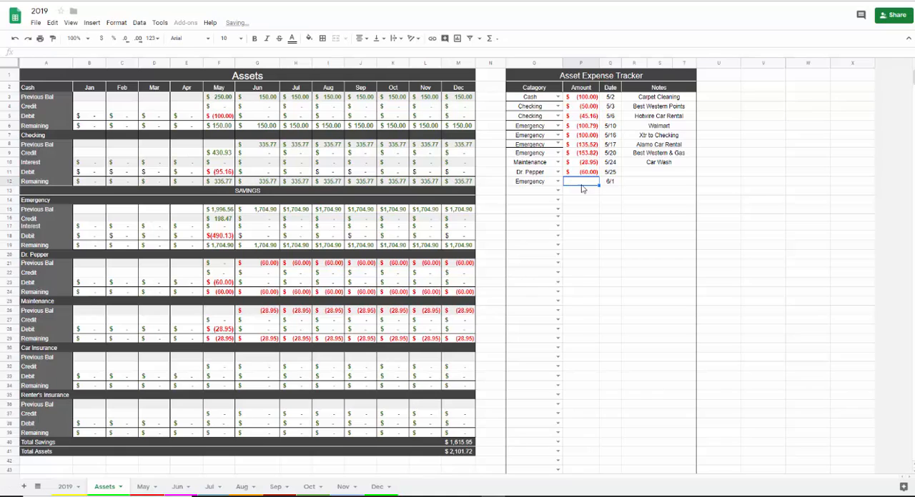
pyautogui.click(609, 185)
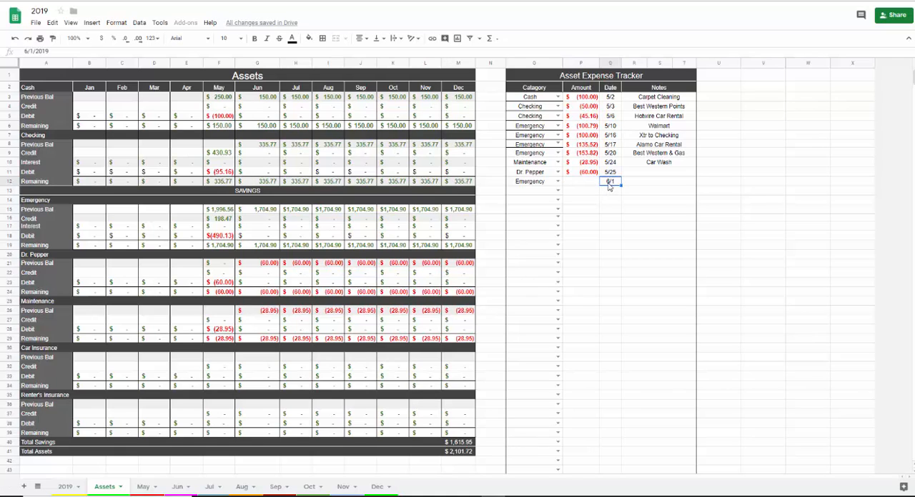
pyautogui.press('Delete')
# - Record a -500 expense dated 7/25 in the last Emergency row of the Asset Expense Tracker
pyautogui.click(575, 184)
pyautogui.write('500')
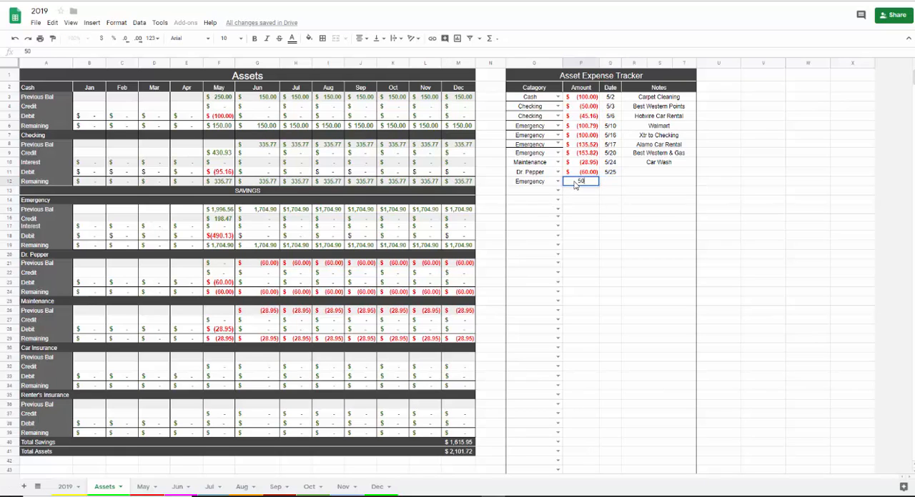
pyautogui.press('BackSpace')
pyautogui.press('BackSpace')
pyautogui.press('BackSpace')
pyautogui.write('-500')
pyautogui.click(614, 184)
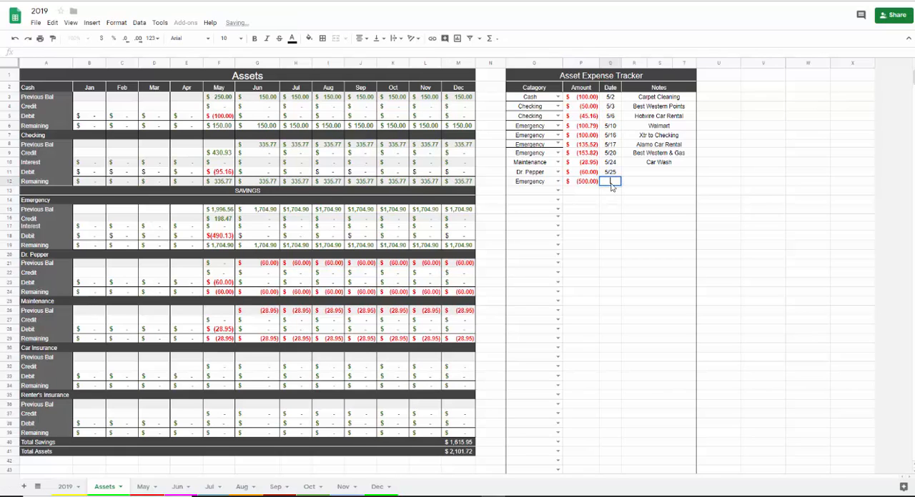
pyautogui.write('7/25')
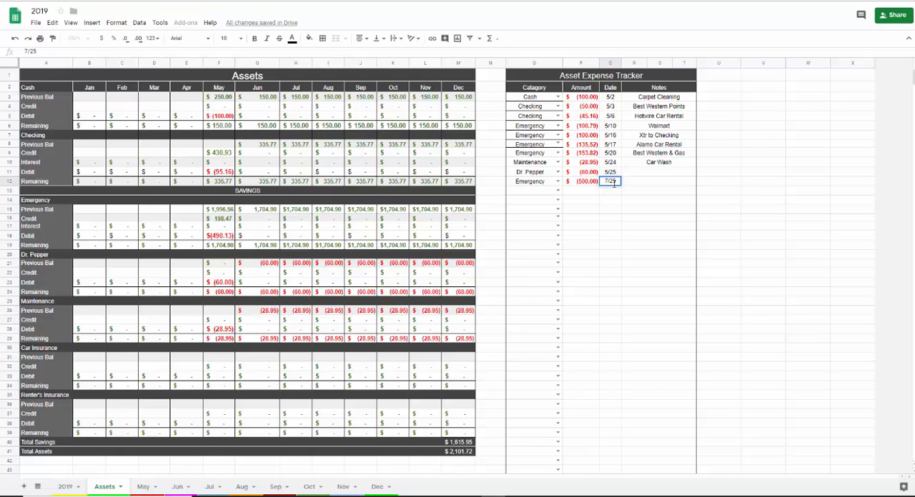
pyautogui.press('Tab')
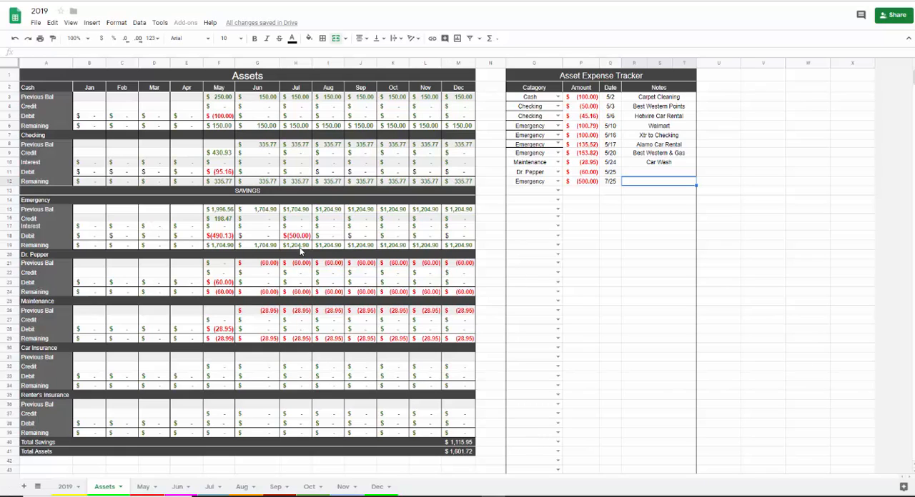
# - Clear the amounts of the last Emergency entry and the Dr. Pepper entry, and look over the available expense categories
pyautogui.click(576, 184)
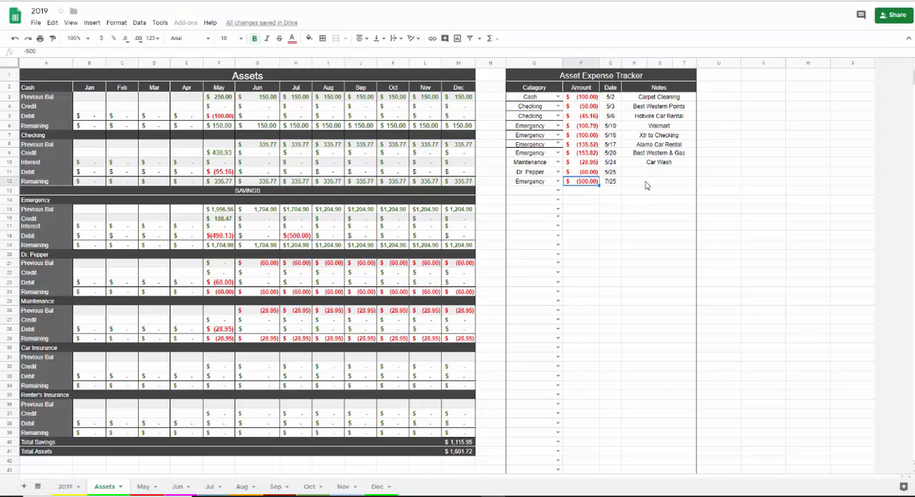
pyautogui.press('Delete')
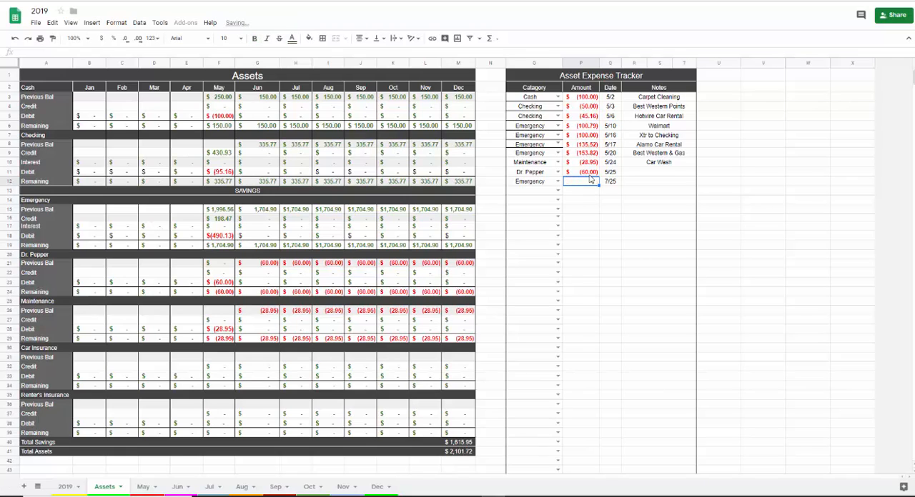
pyautogui.press('Up')
pyautogui.press('Delete')
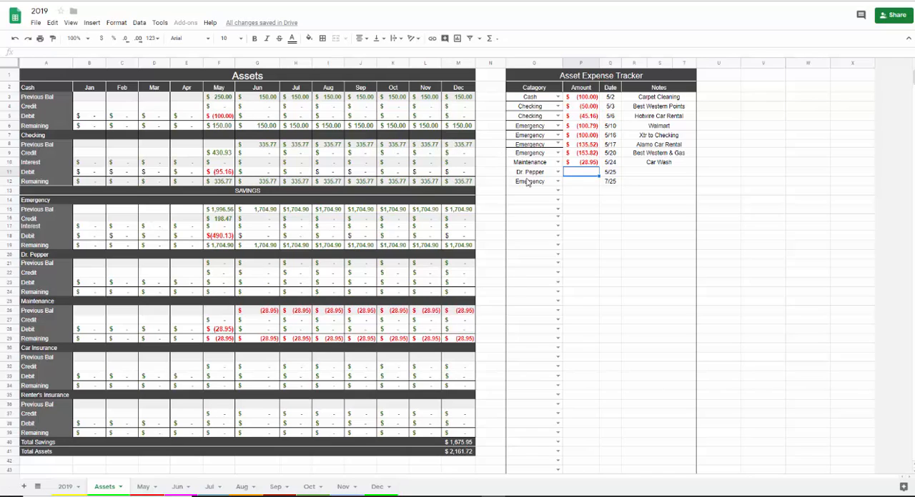
pyautogui.click(558, 171)
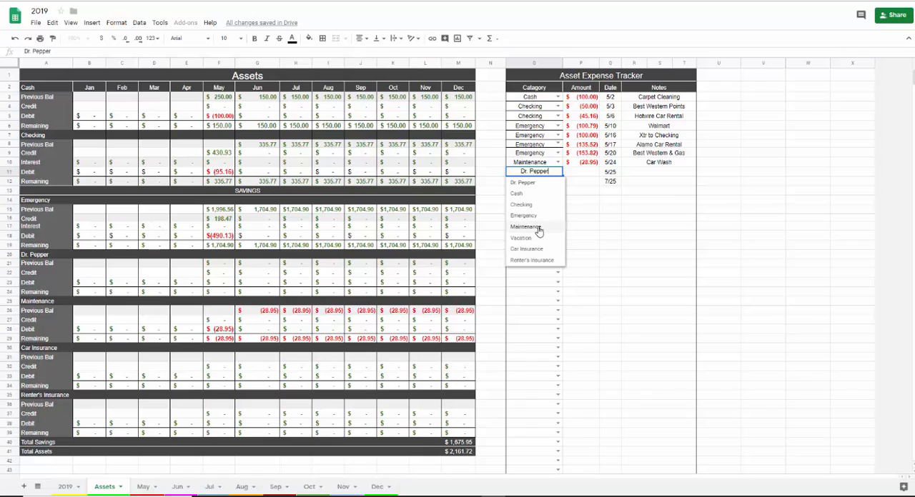
pyautogui.click(579, 221)
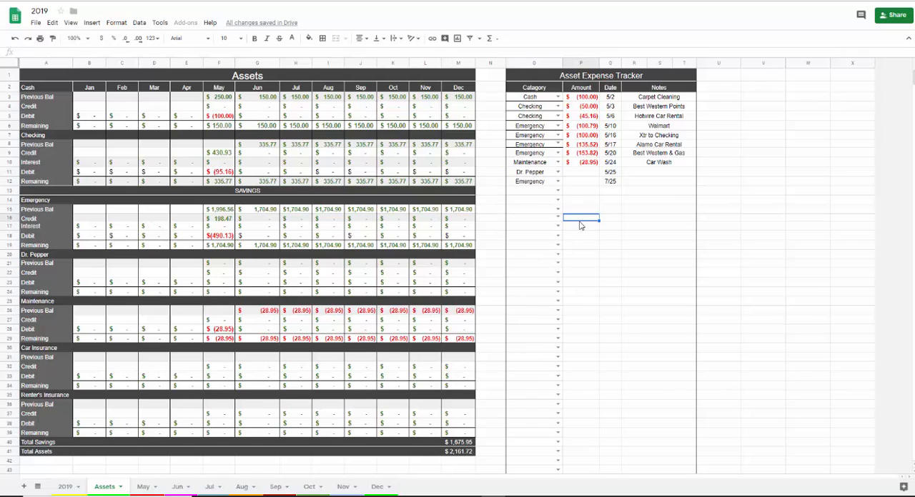
# - Record a -25 expense with the note "car note" in the last Emergency row of the Asset Expense Tracker
pyautogui.click(572, 184)
pyautogui.write('25')
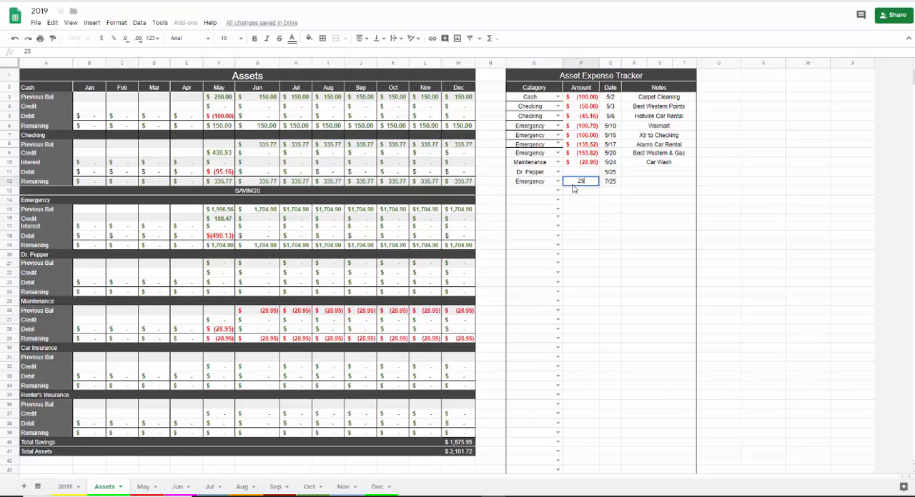
pyautogui.press('BackSpace')
pyautogui.click(651, 187)
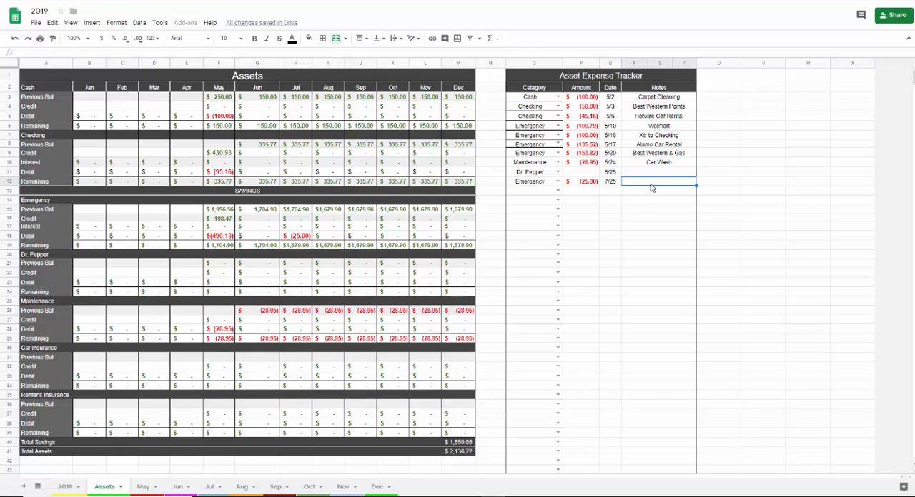
pyautogui.write('car note')
pyautogui.press('Tab')
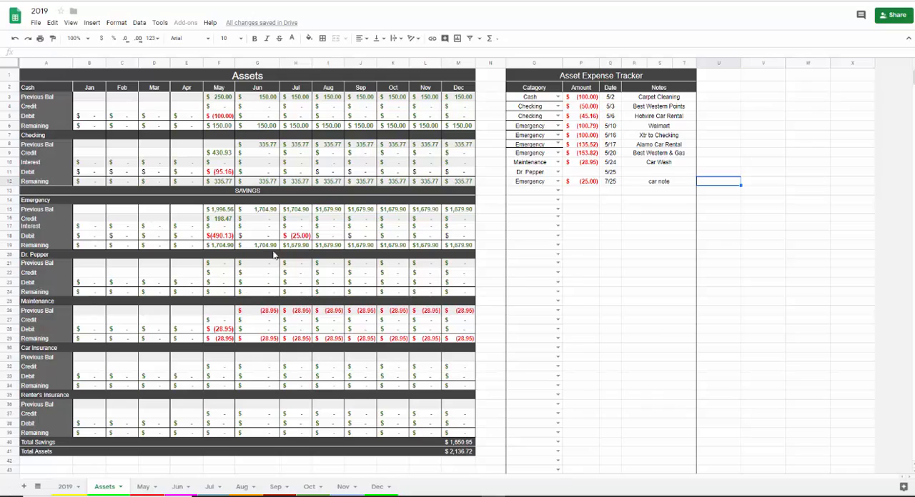
# - Clear the last Emergency entry's amount, date and note, and the Dr. Pepper entry's date in the Asset Expense Tracker
pyautogui.click(580, 182)
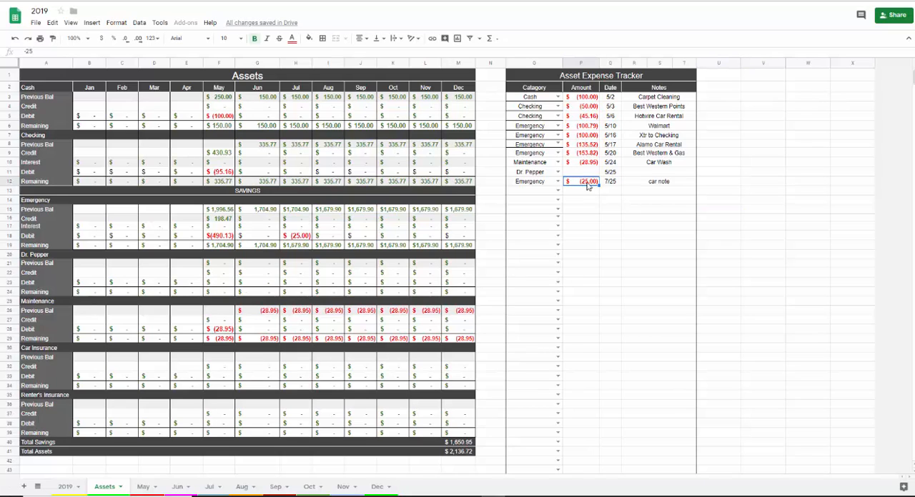
pyautogui.press('Delete')
pyautogui.click(611, 173)
pyautogui.click(611, 183)
pyautogui.press('Delete')
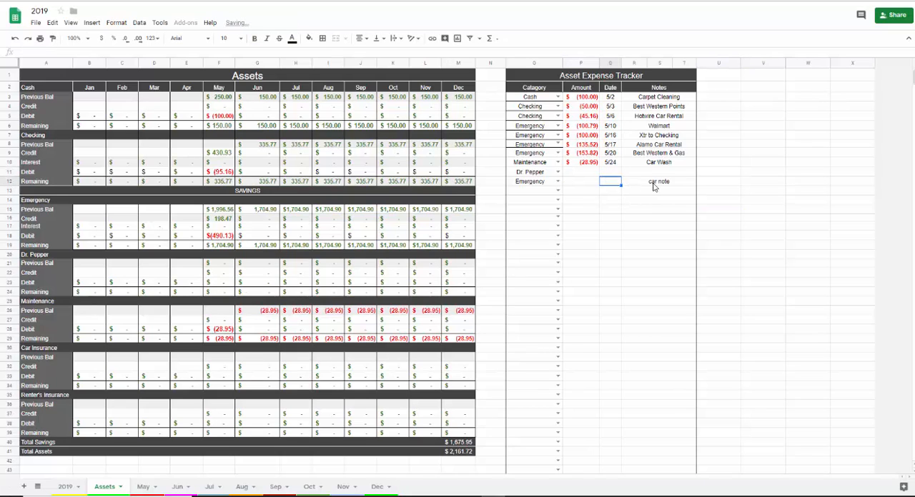
pyautogui.click(643, 183)
pyautogui.press('Delete')
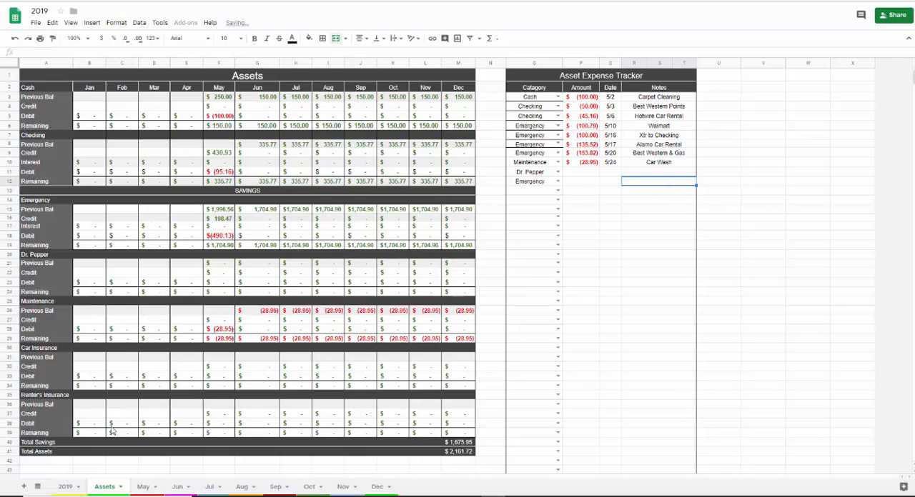
# - Review the yearly budget, actual and difference figures on the 2019 summary sheet
pyautogui.click(65, 487)
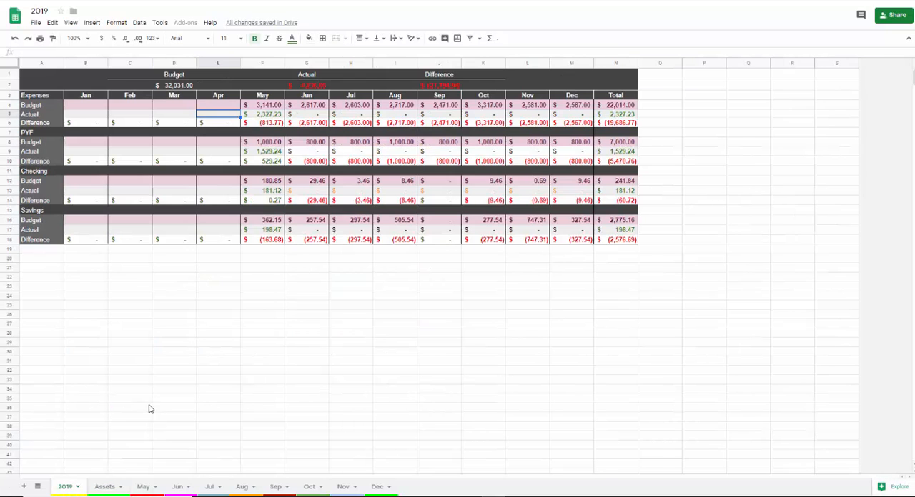
pyautogui.click(261, 270)
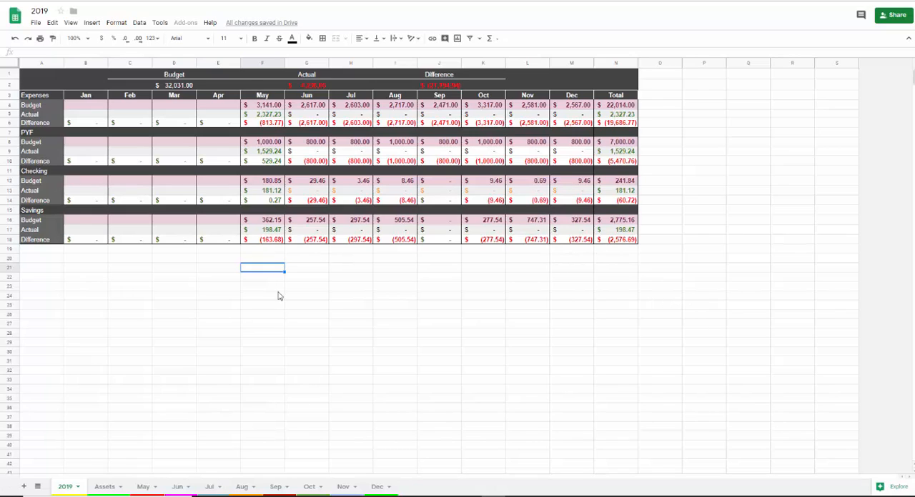
pyautogui.click(313, 292)
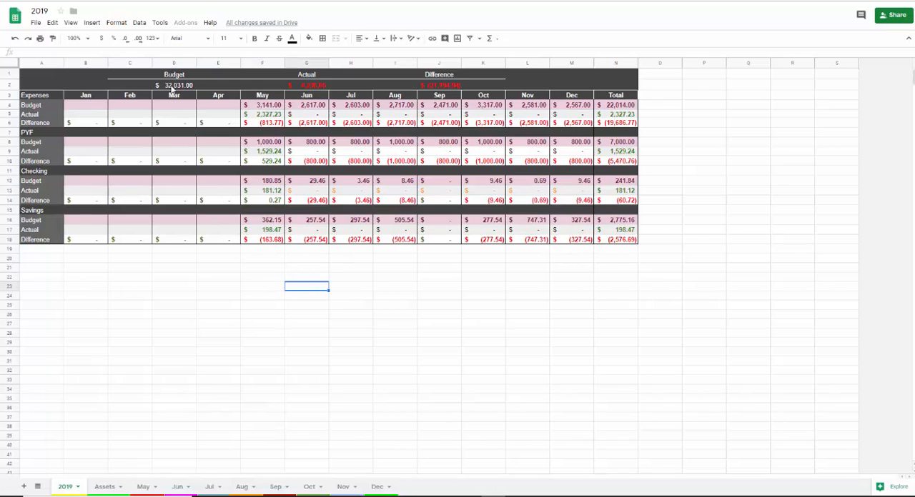